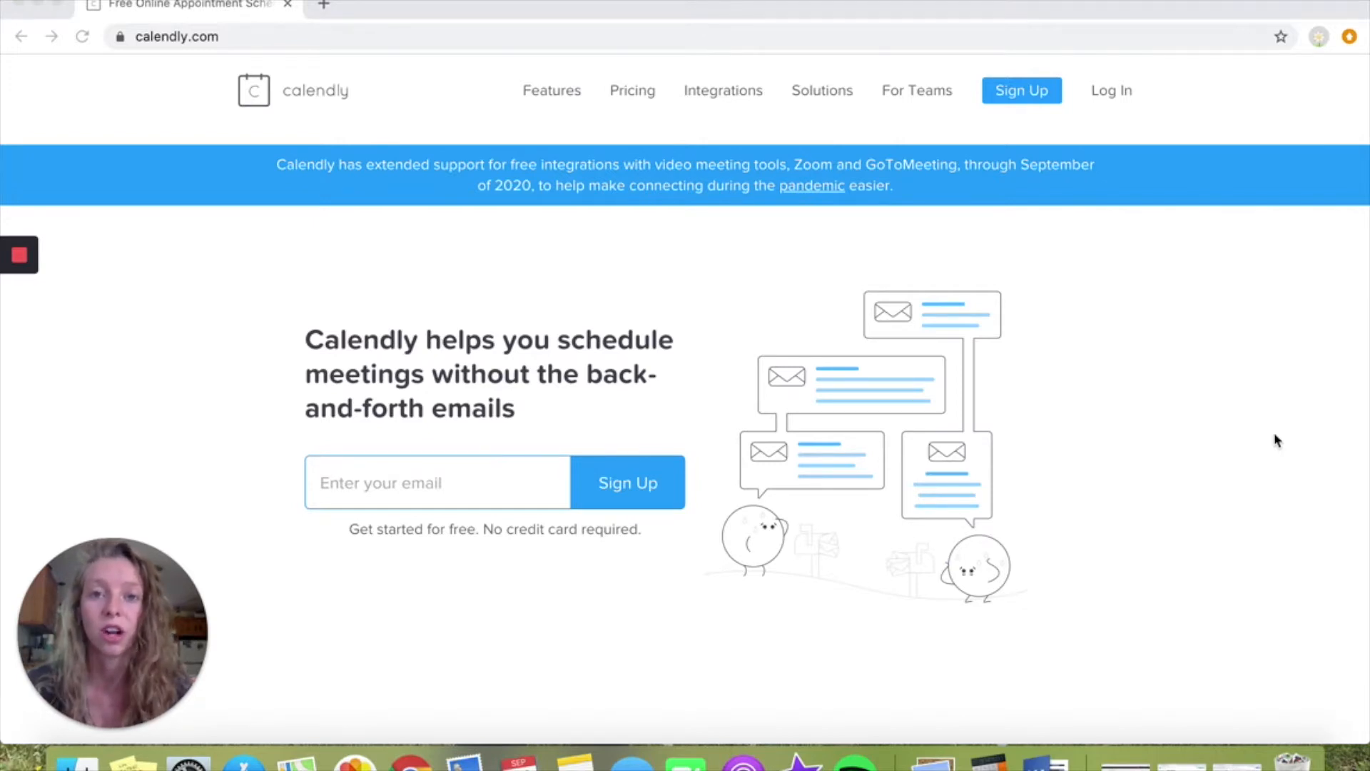
# Sign up for Calendly with the account email through Google and allow access to the Google Calendar
pyautogui.click(1023, 94)
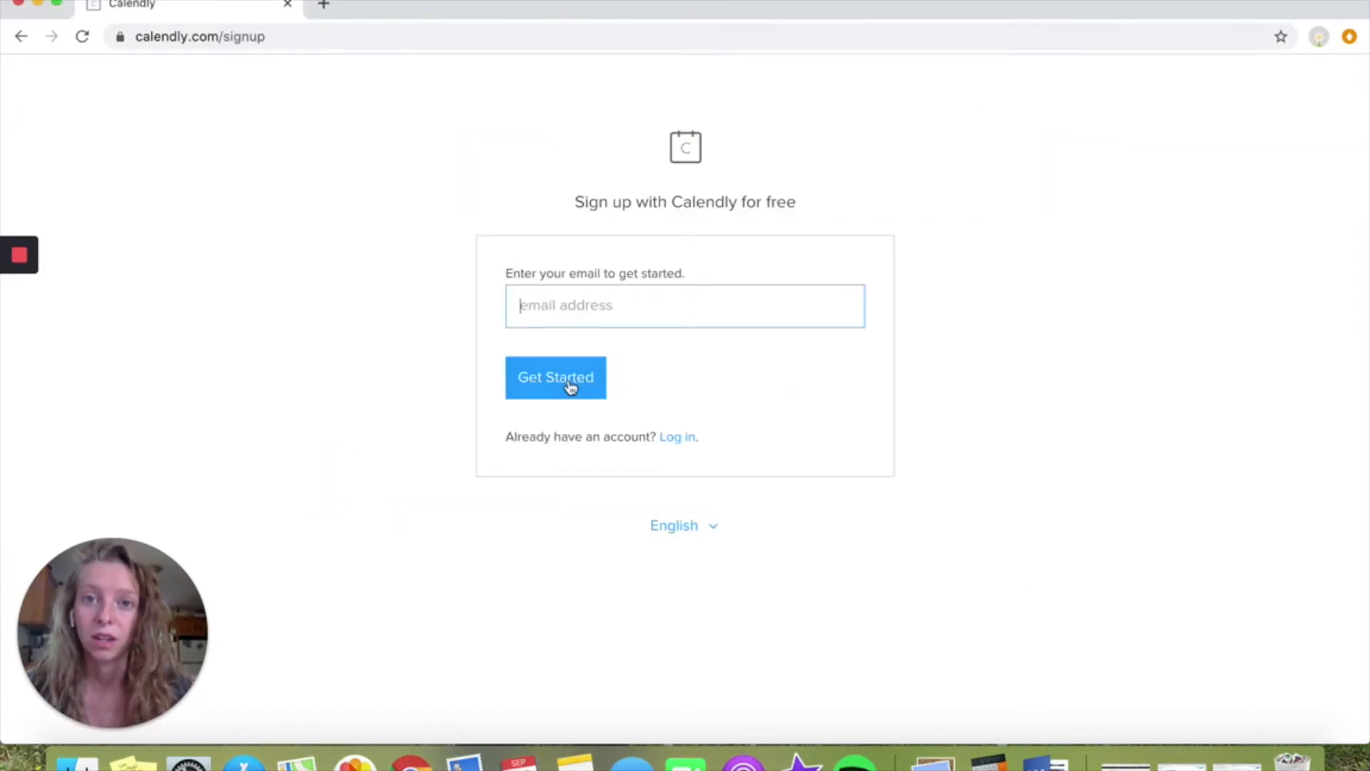
pyautogui.press('super+v')
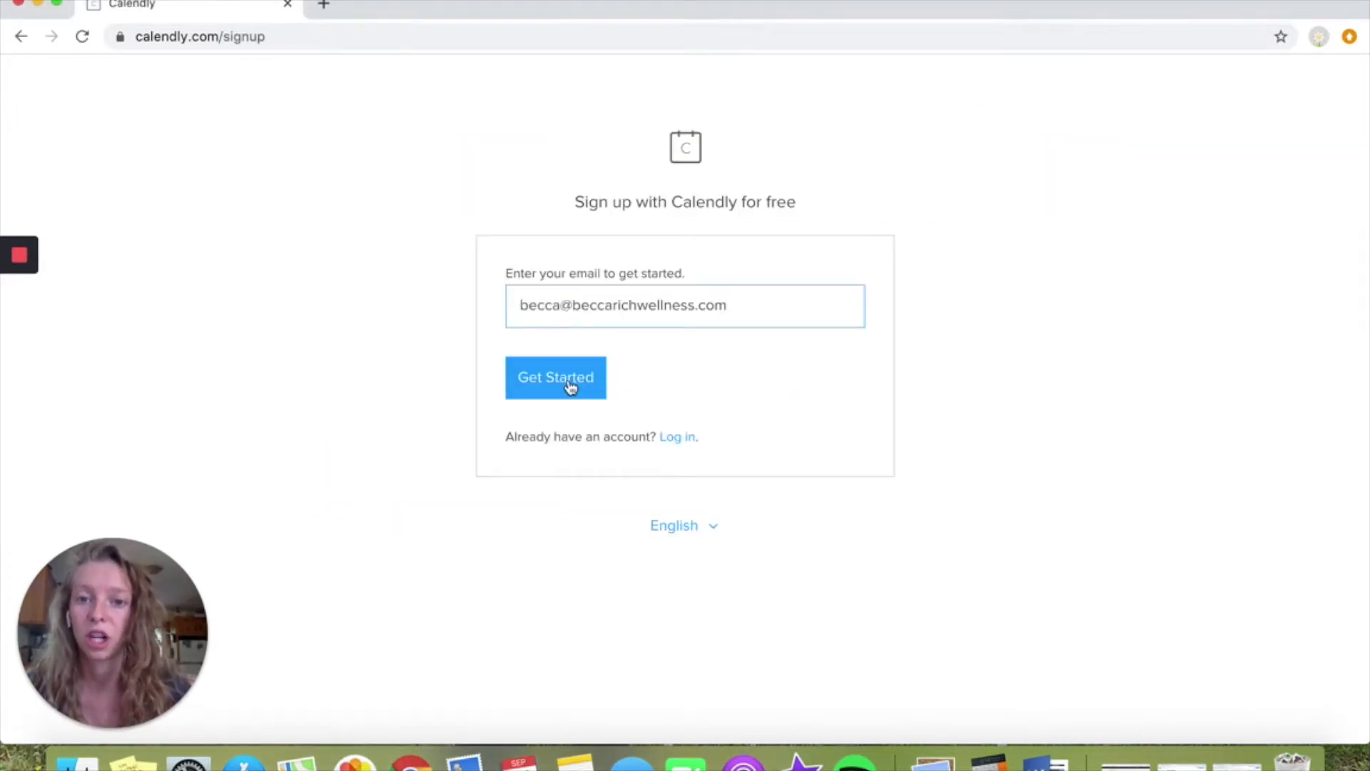
pyautogui.click(571, 388)
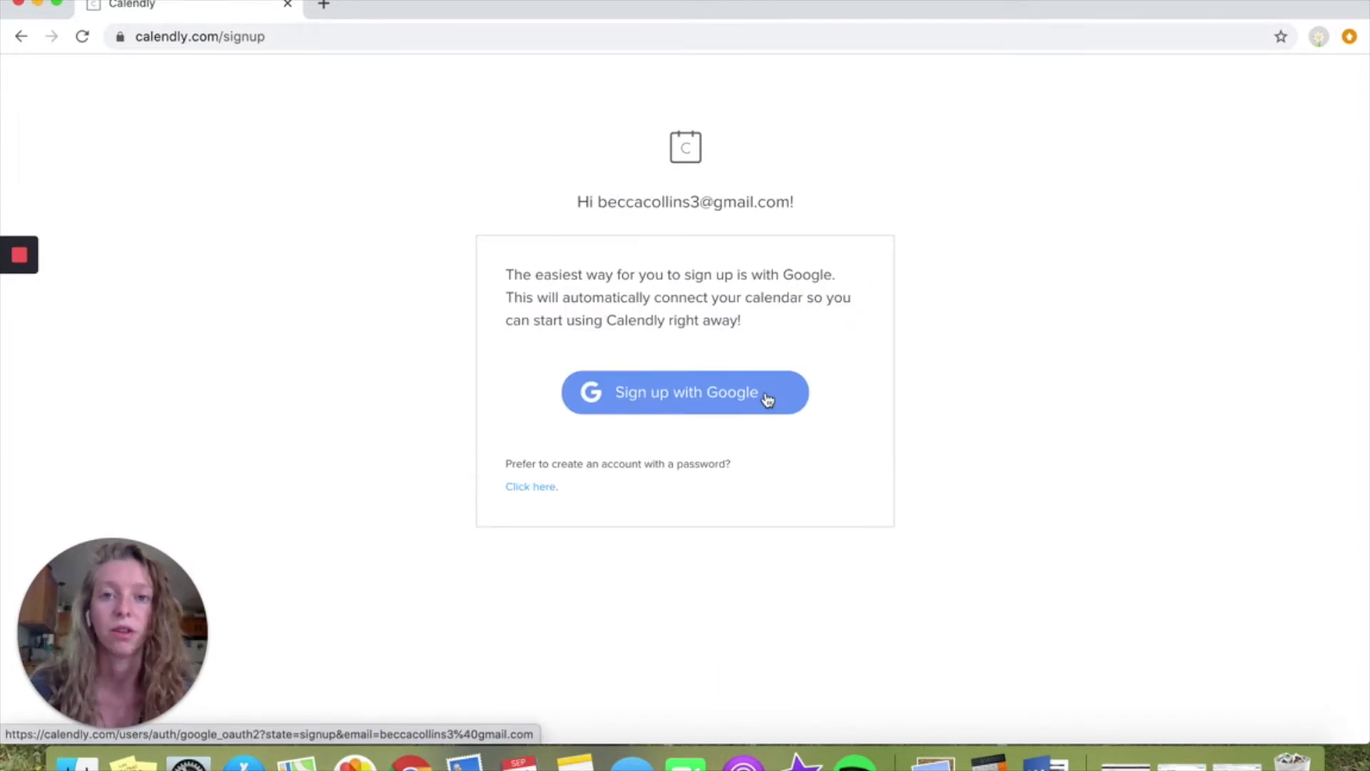
pyautogui.click(768, 399)
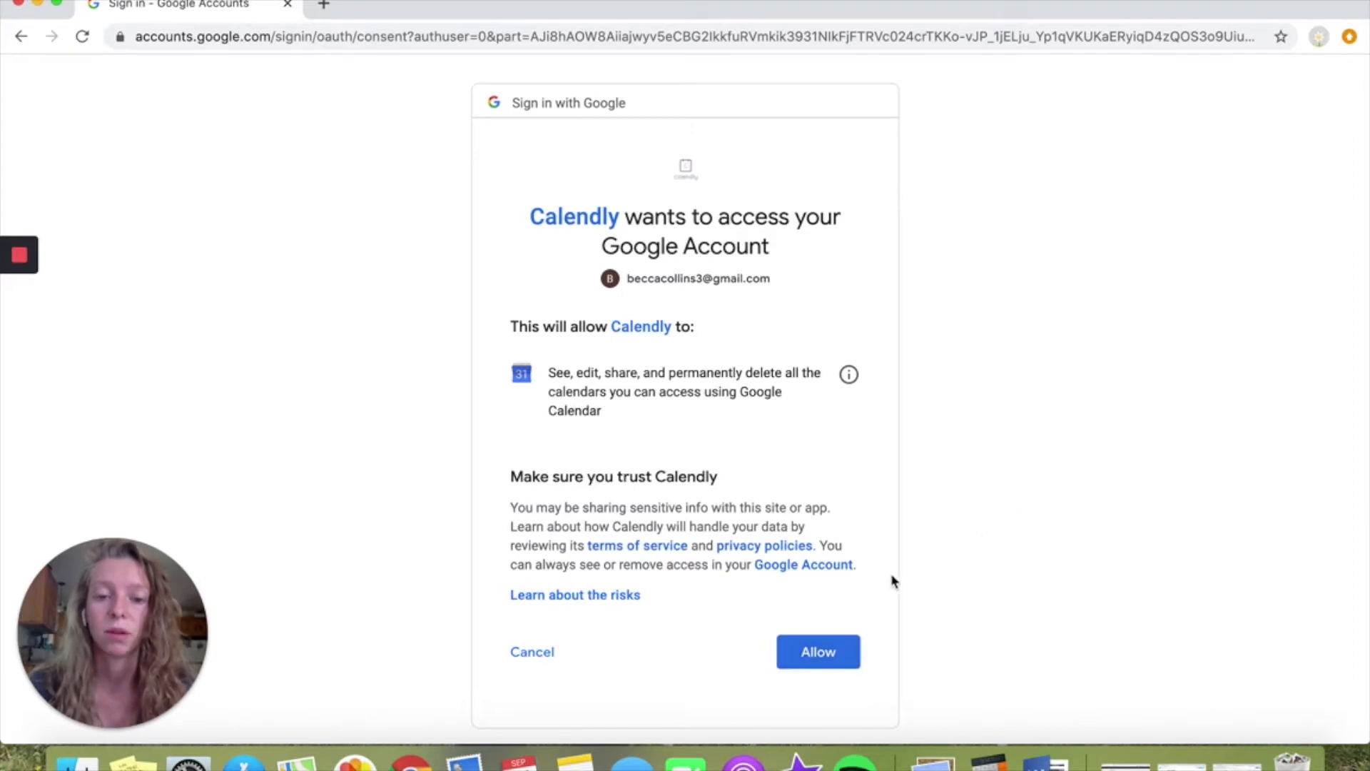
pyautogui.click(821, 651)
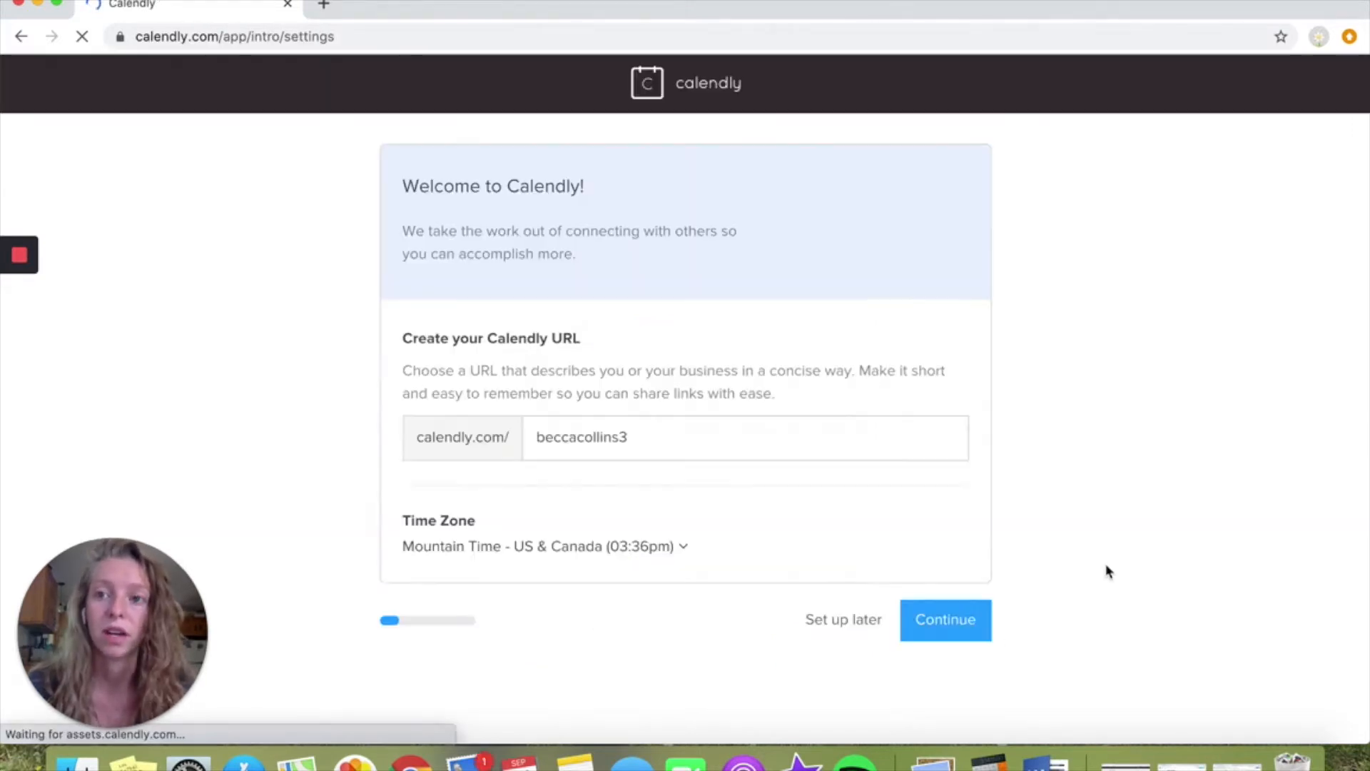
# Replace the suggested Calendly URL with the owner's full name and accept the connected Google Calendar's conflict and event settings
pyautogui.moveTo(681, 432); pyautogui.dragTo(495, 429)
pyautogui.press('BackSpace')
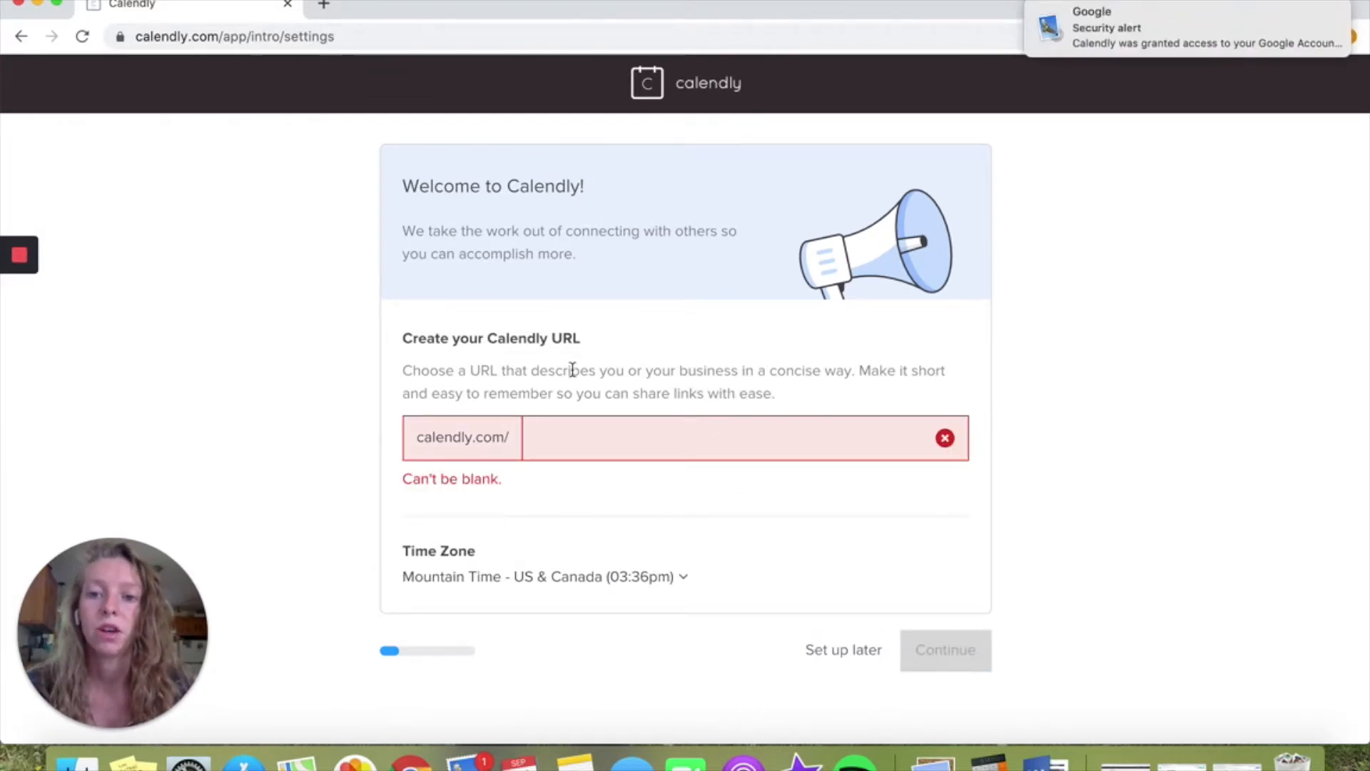
pyautogui.moveTo(505, 338); pyautogui.dragTo(612, 346)
pyautogui.click(612, 346)
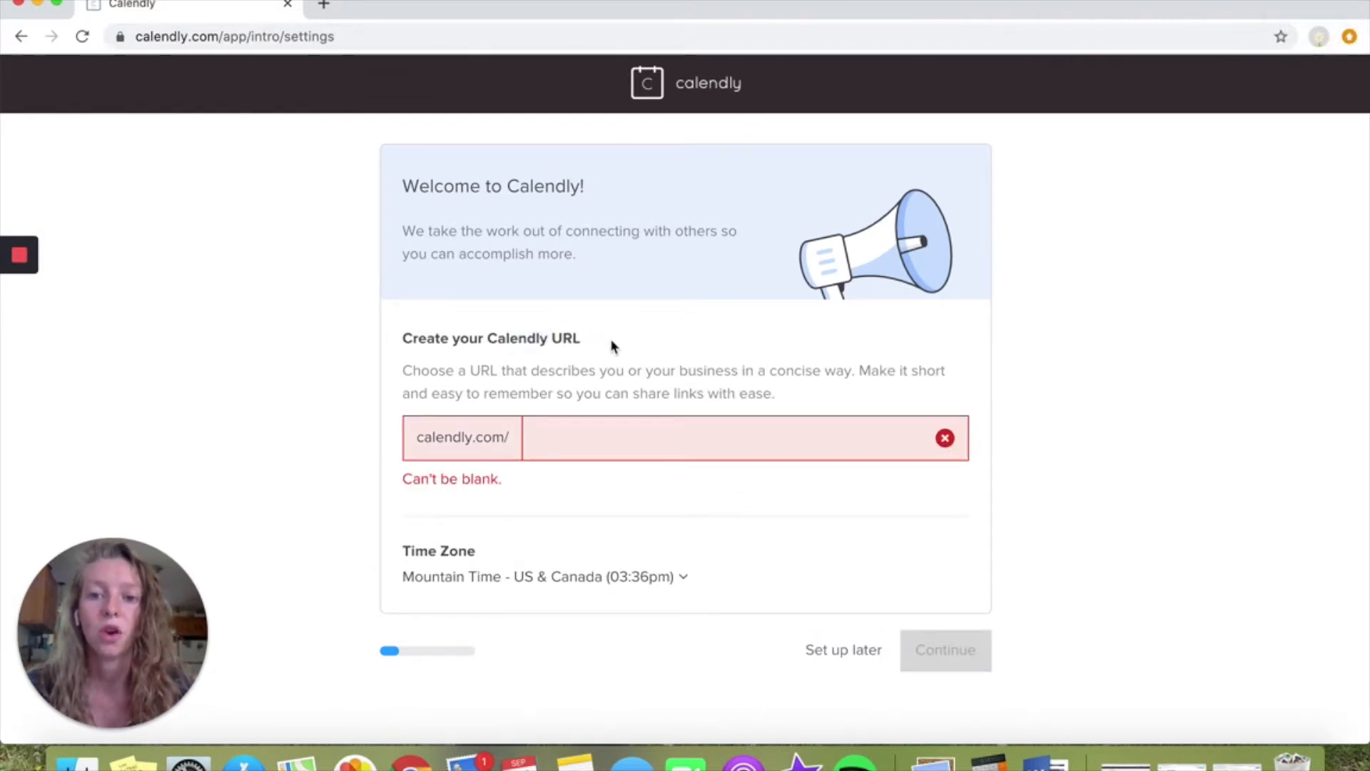
pyautogui.click(596, 430)
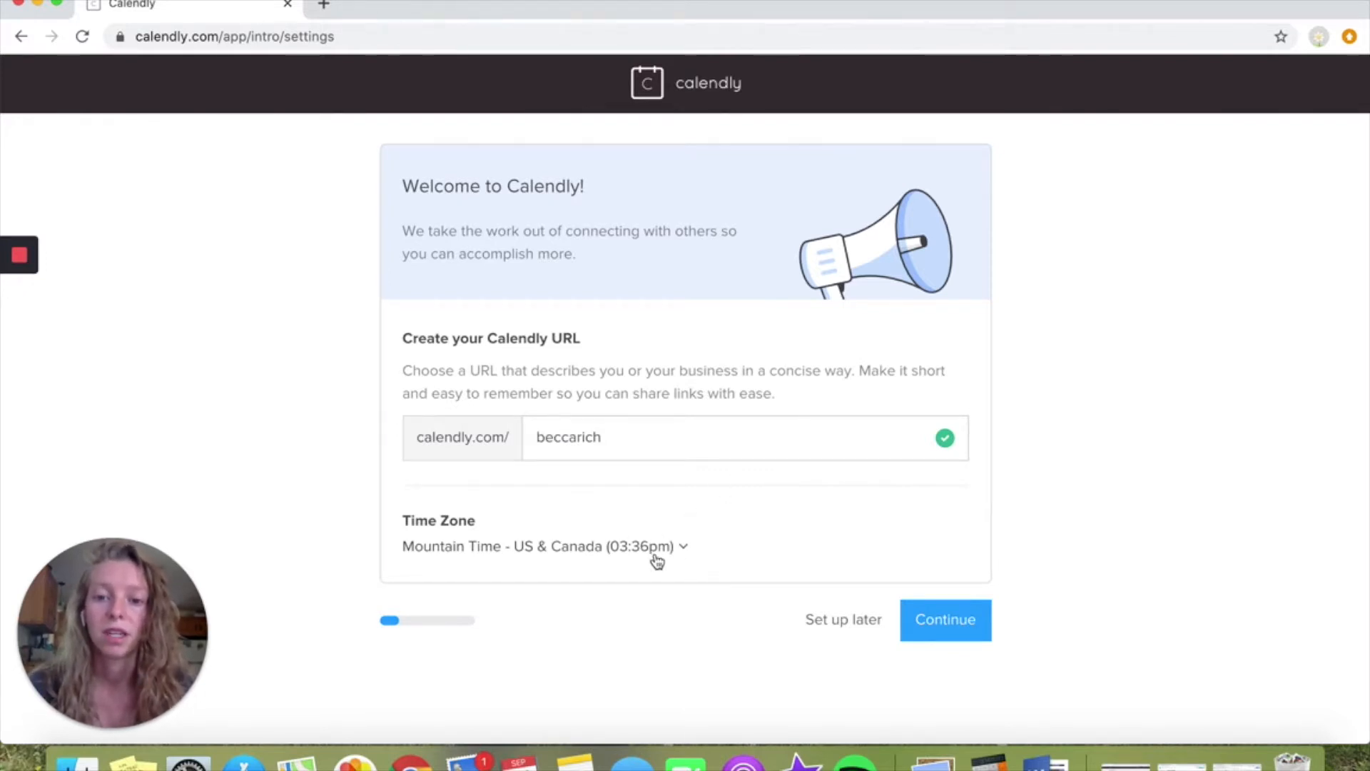
pyautogui.click(946, 628)
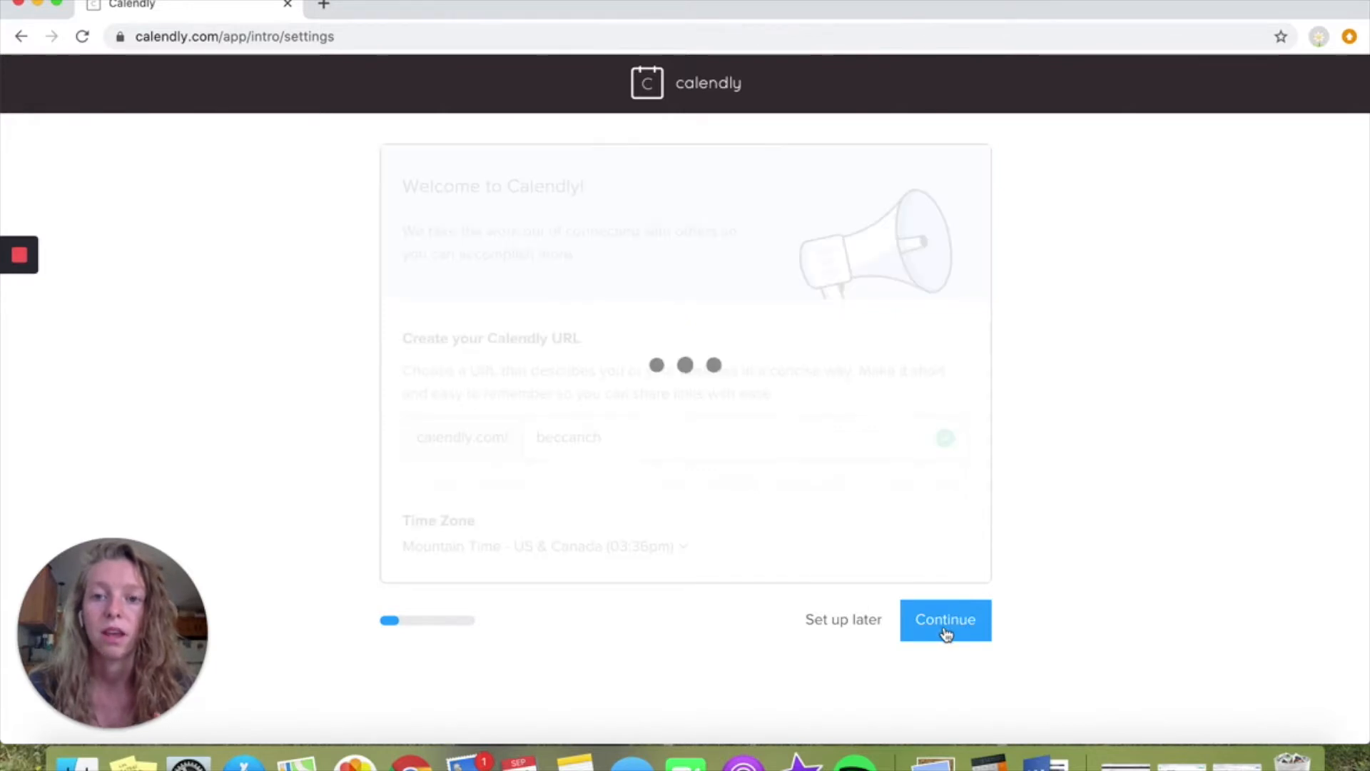
pyautogui.scroll(1, 490, 249)
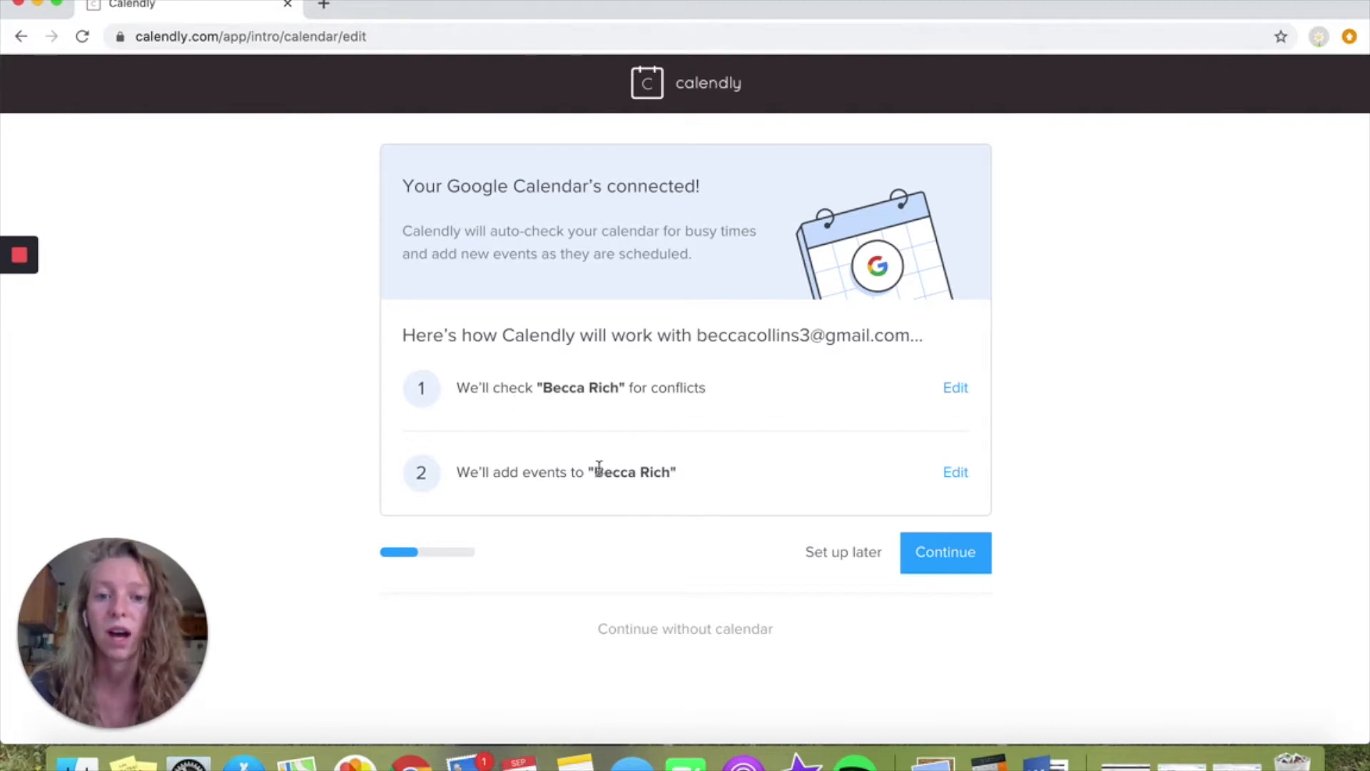
pyautogui.click(973, 558)
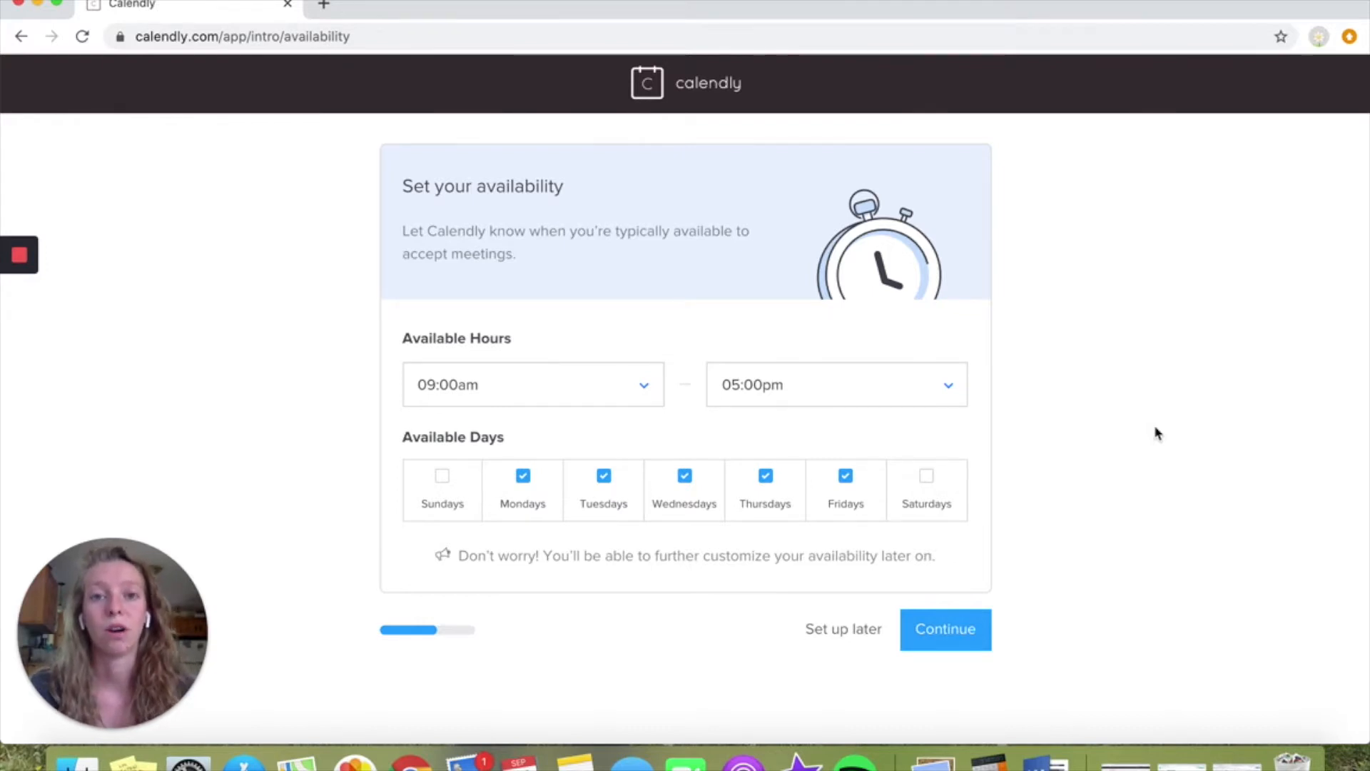
# Remove Mondays and Fridays from the available days, keeping Tuesdays through Thursdays
pyautogui.moveTo(568, 560); pyautogui.dragTo(943, 566)
pyautogui.click(943, 565)
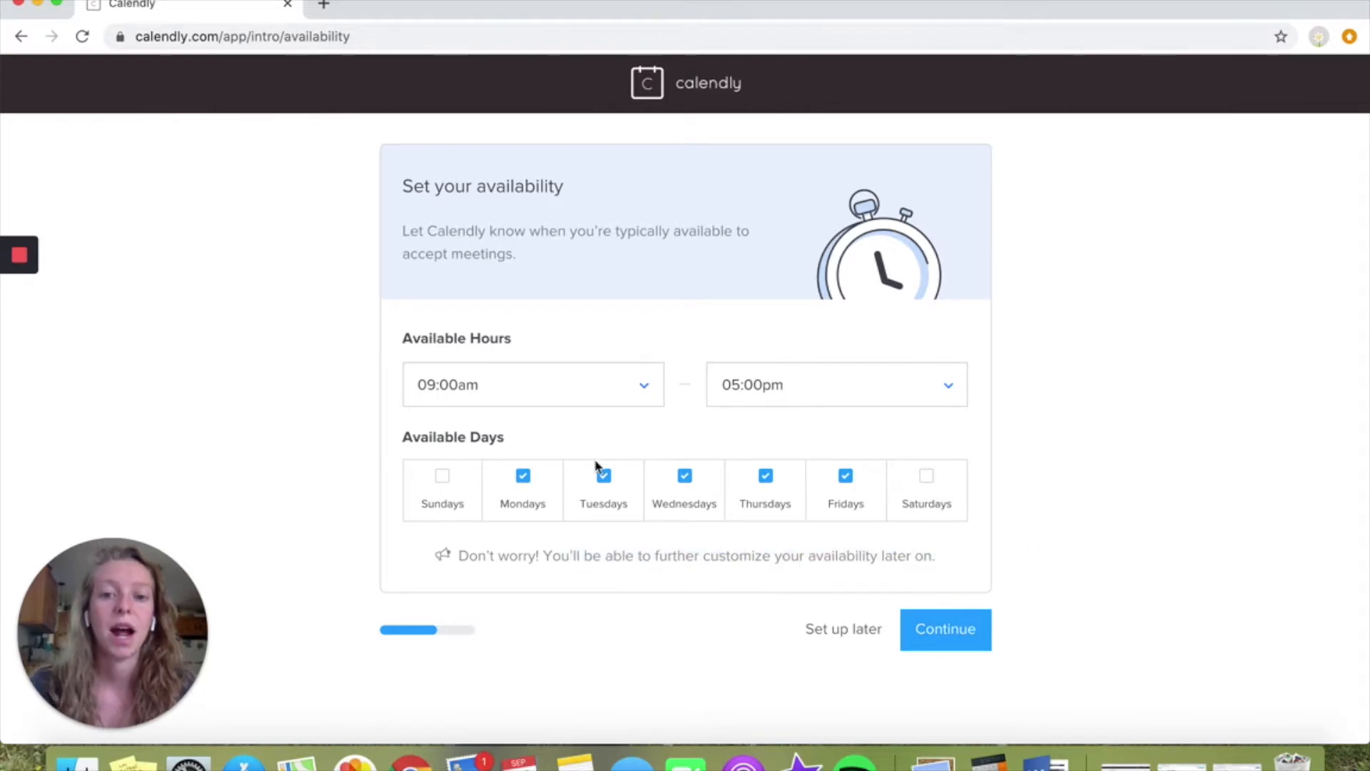
pyautogui.click(524, 477)
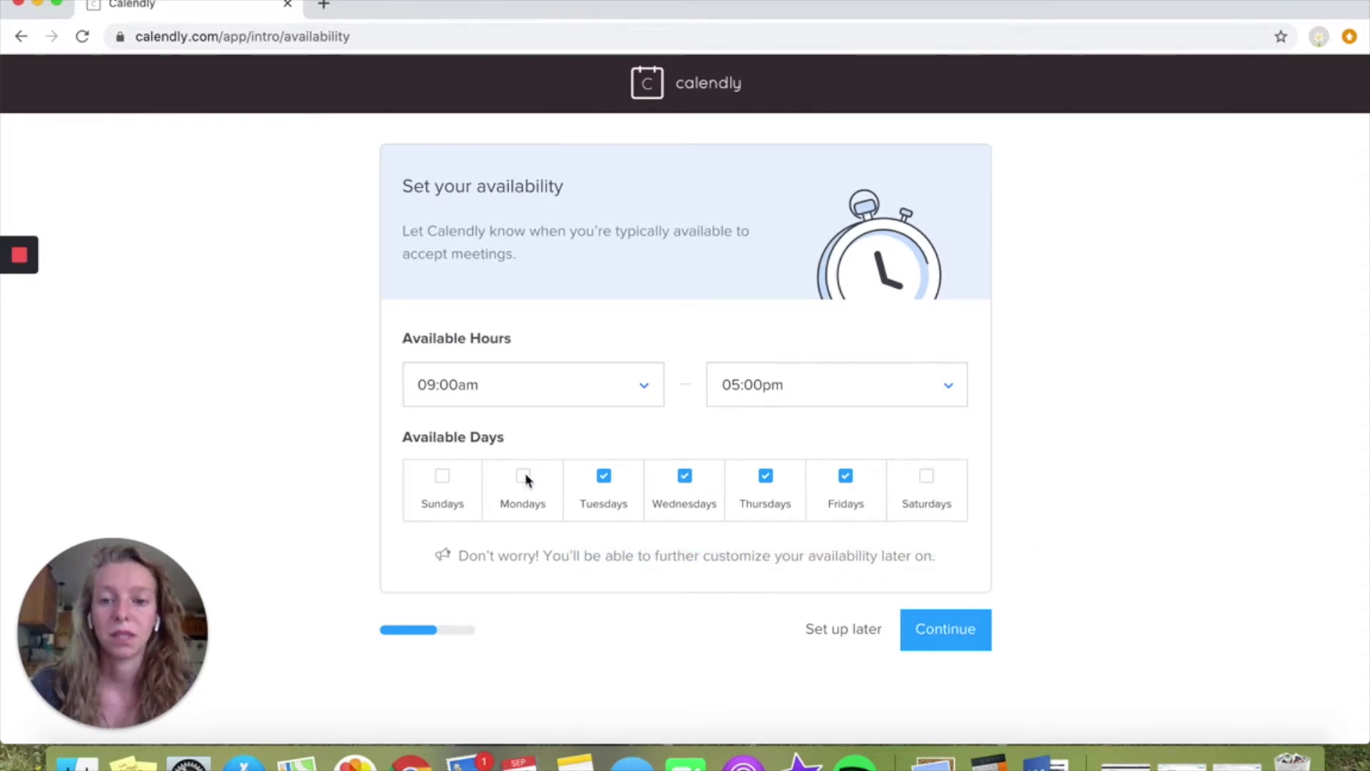
pyautogui.click(767, 477)
pyautogui.click(770, 476)
pyautogui.click(846, 477)
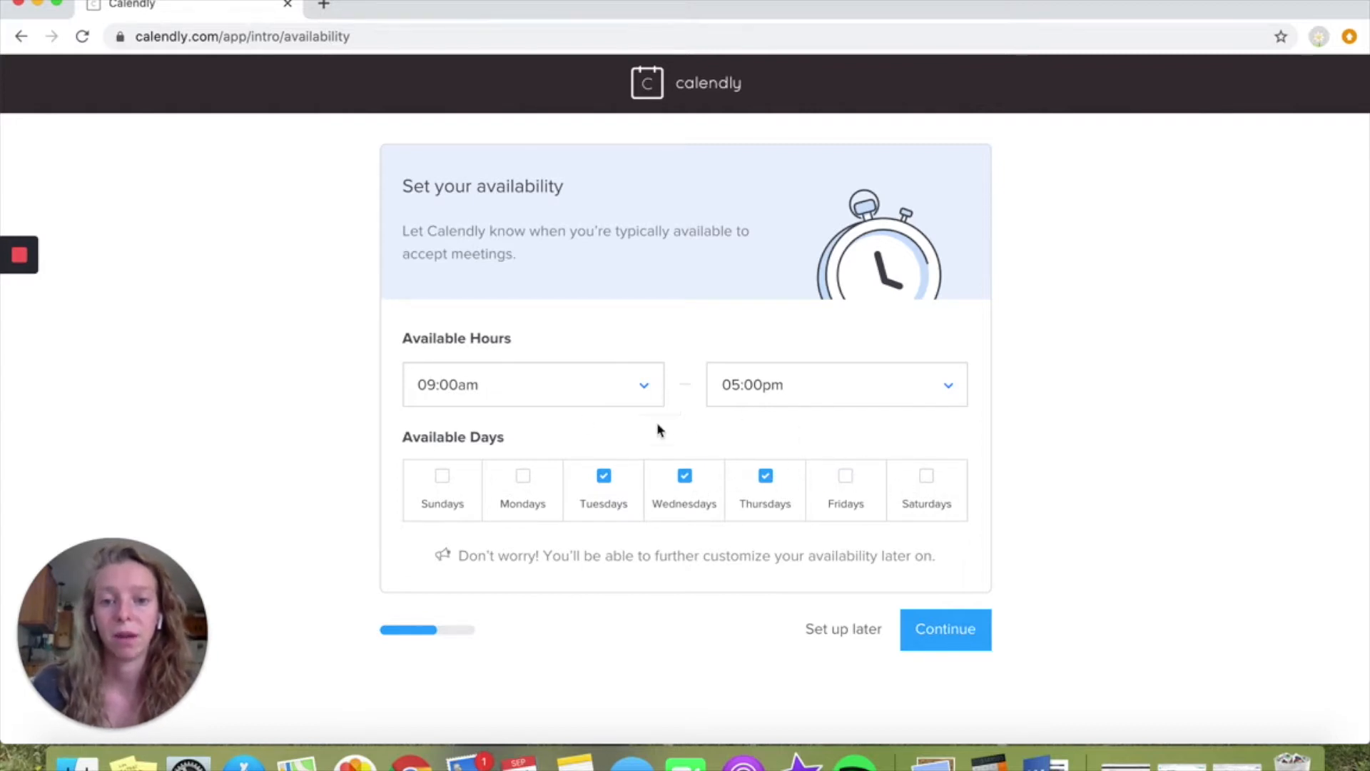
# Set the available hours to 12:00pm through 06:00pm
pyautogui.click(640, 396)
pyautogui.scroll(-10, 507, 575)
pyautogui.scroll(5, 507, 575)
pyautogui.scroll(2, 509, 576)
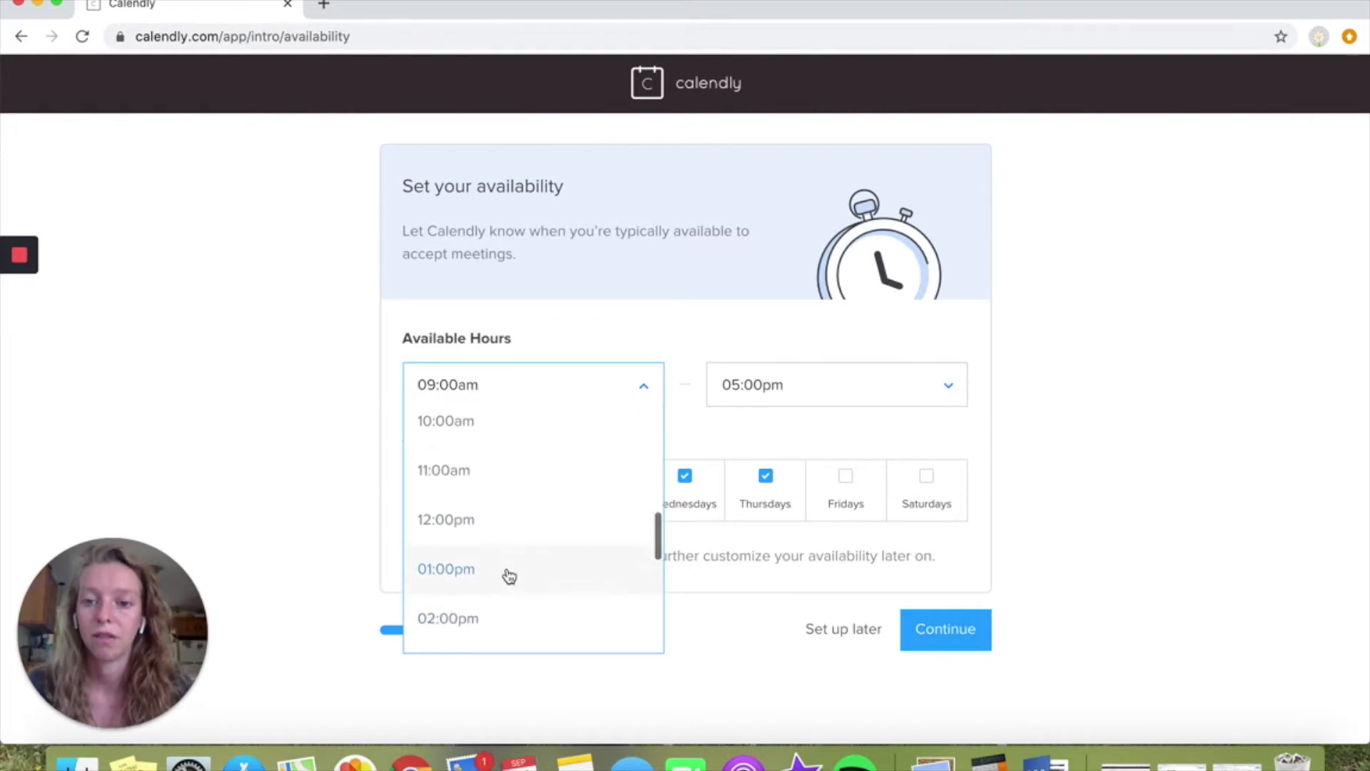
pyautogui.click(519, 533)
pyautogui.click(872, 392)
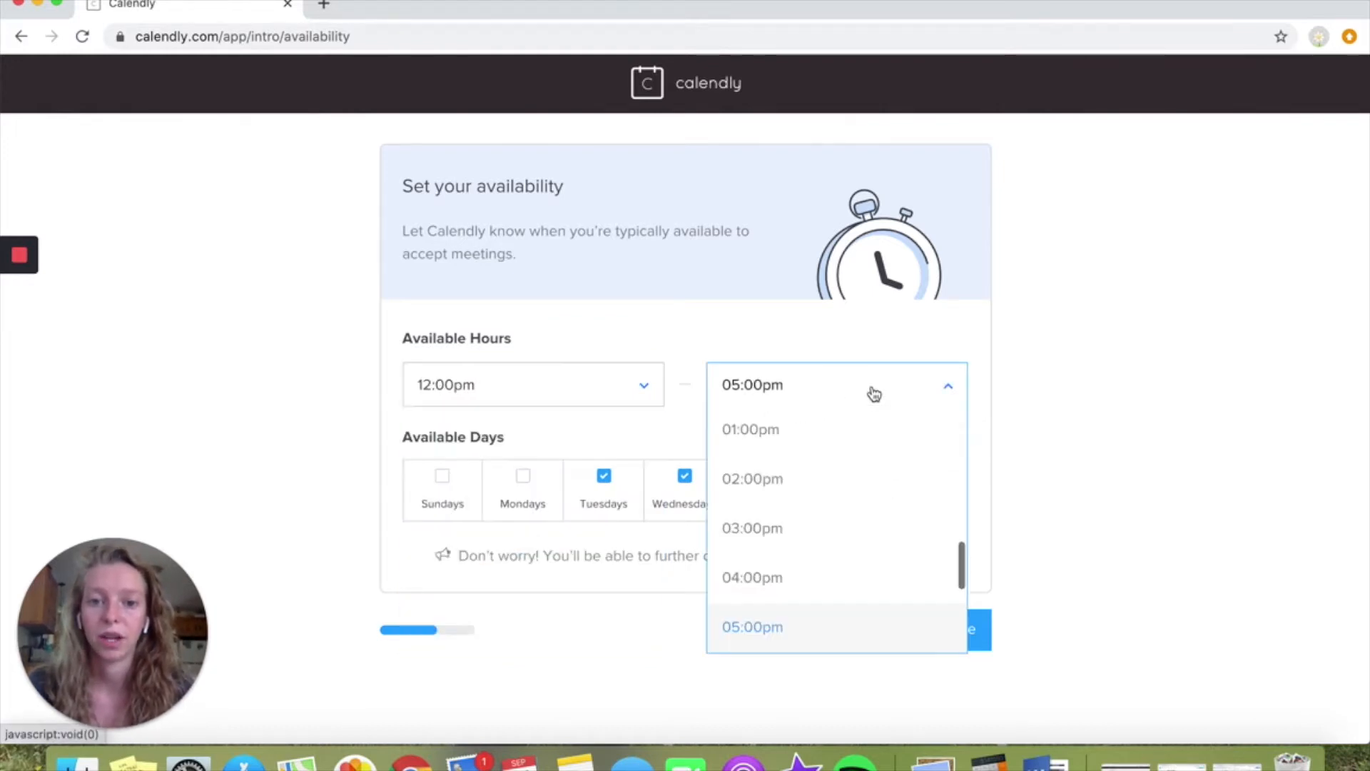
pyautogui.scroll(-3, 866, 628)
pyautogui.click(812, 478)
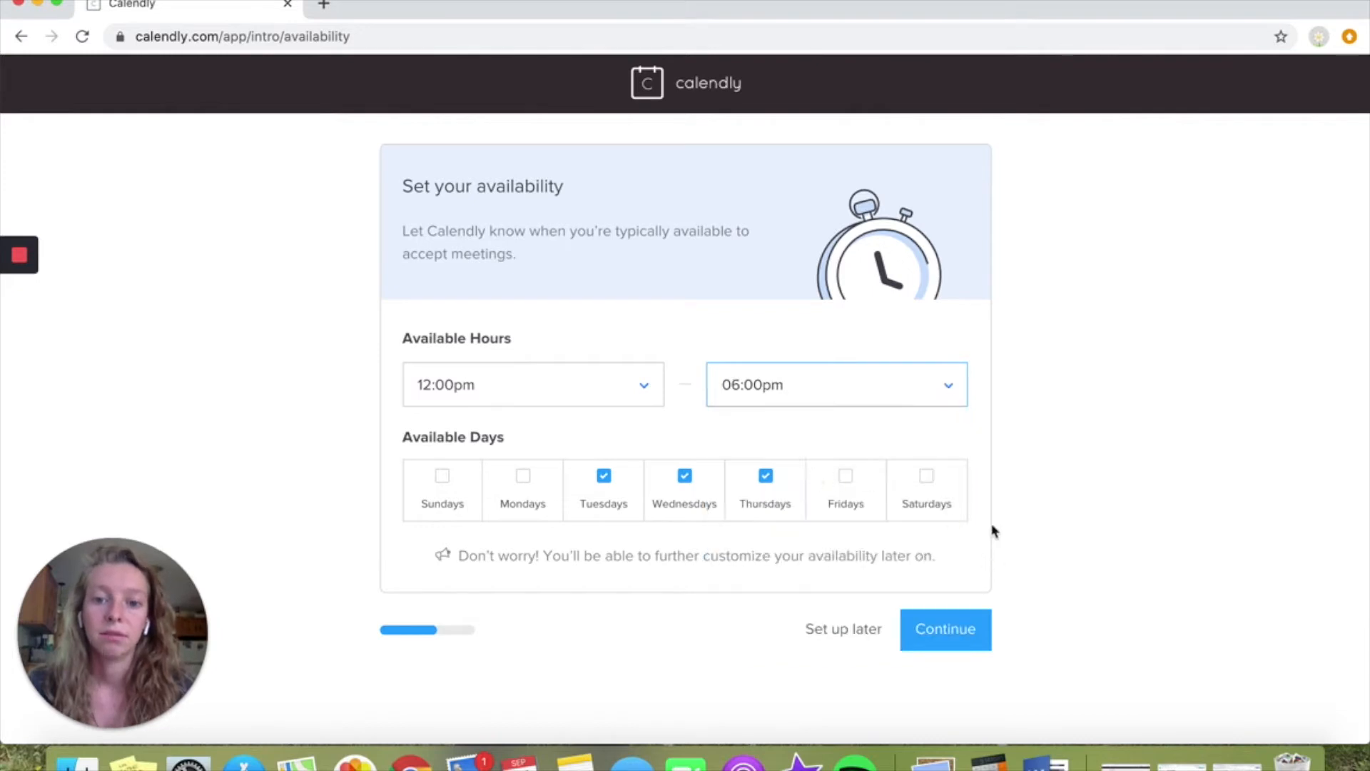
# Continue to the role question and finish the account setup with Leader + Entrepreneur as the day-to-day role
pyautogui.click(953, 634)
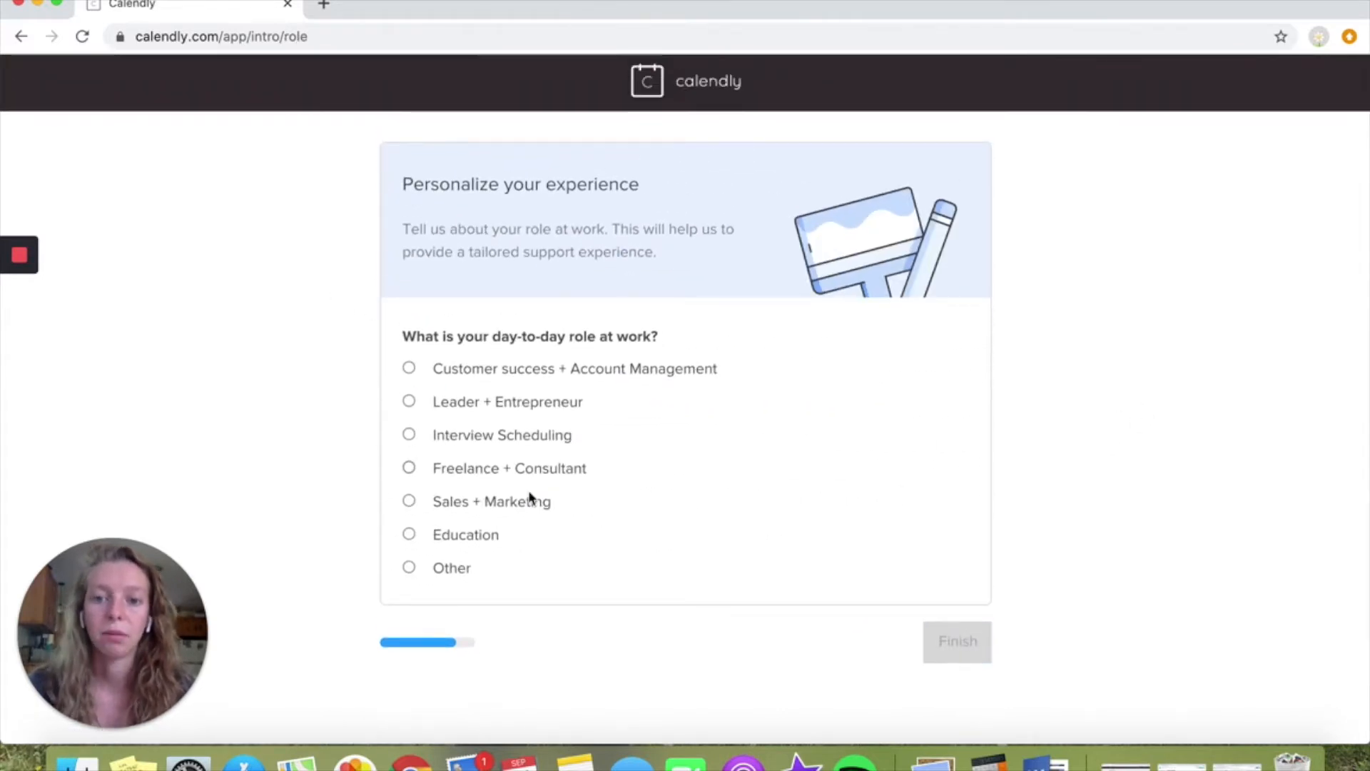
pyautogui.click(409, 404)
pyautogui.click(960, 646)
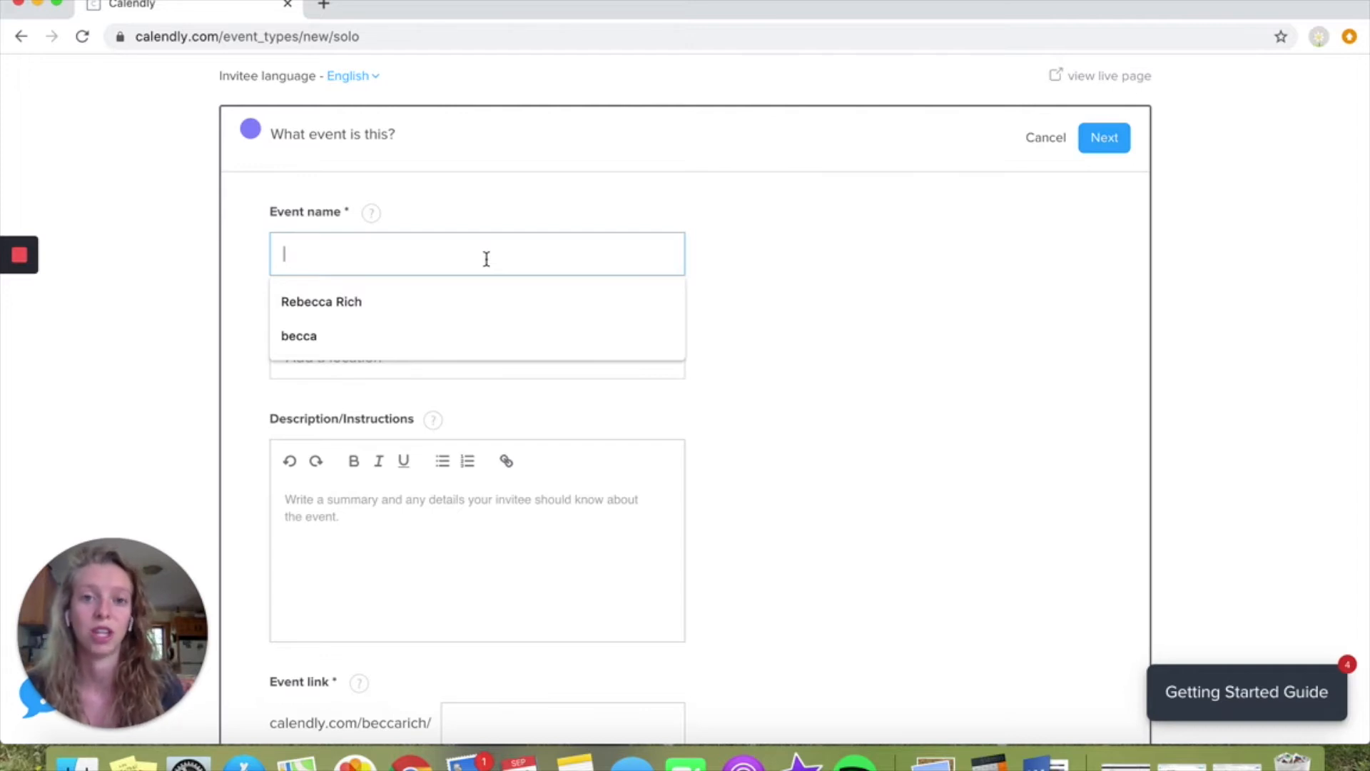
# Name the new event Discovery and choose Zoom as its location
pyautogui.write('Discovery')
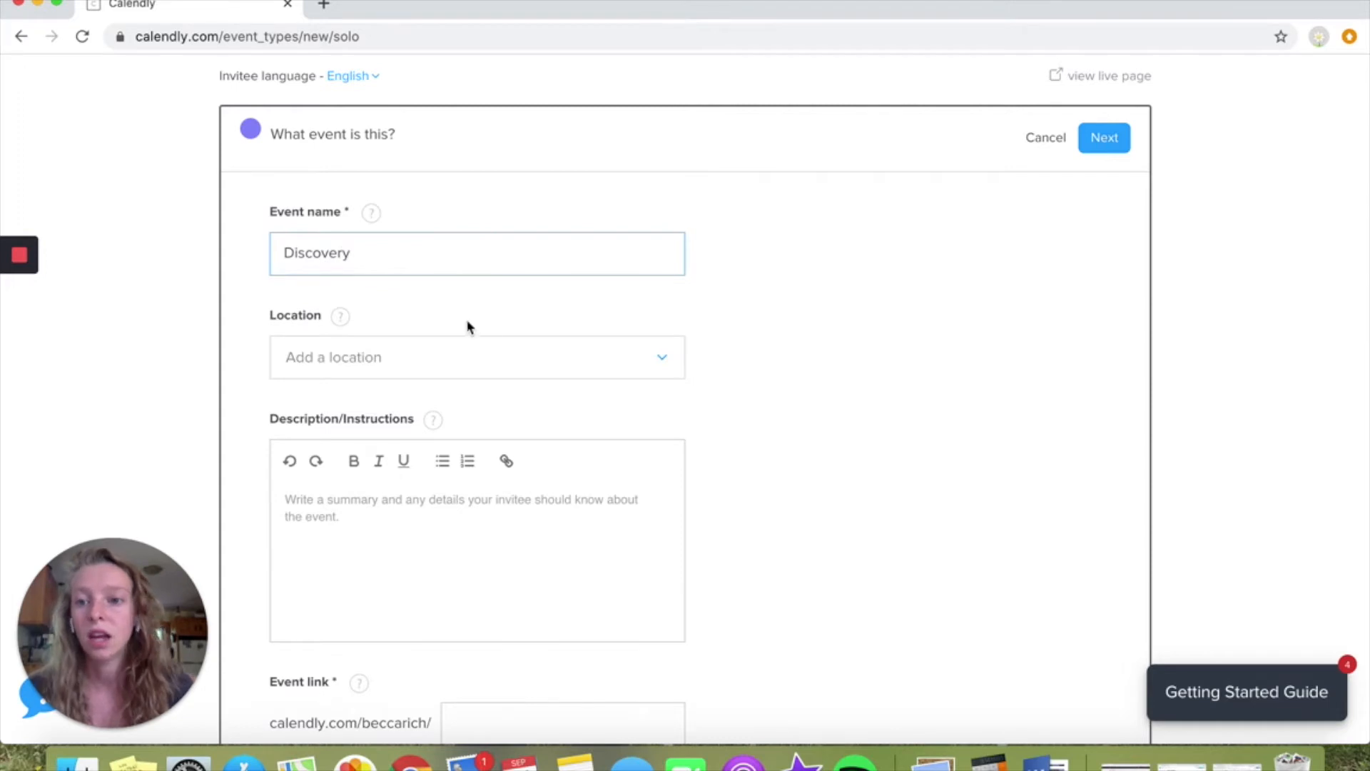
pyautogui.click(473, 356)
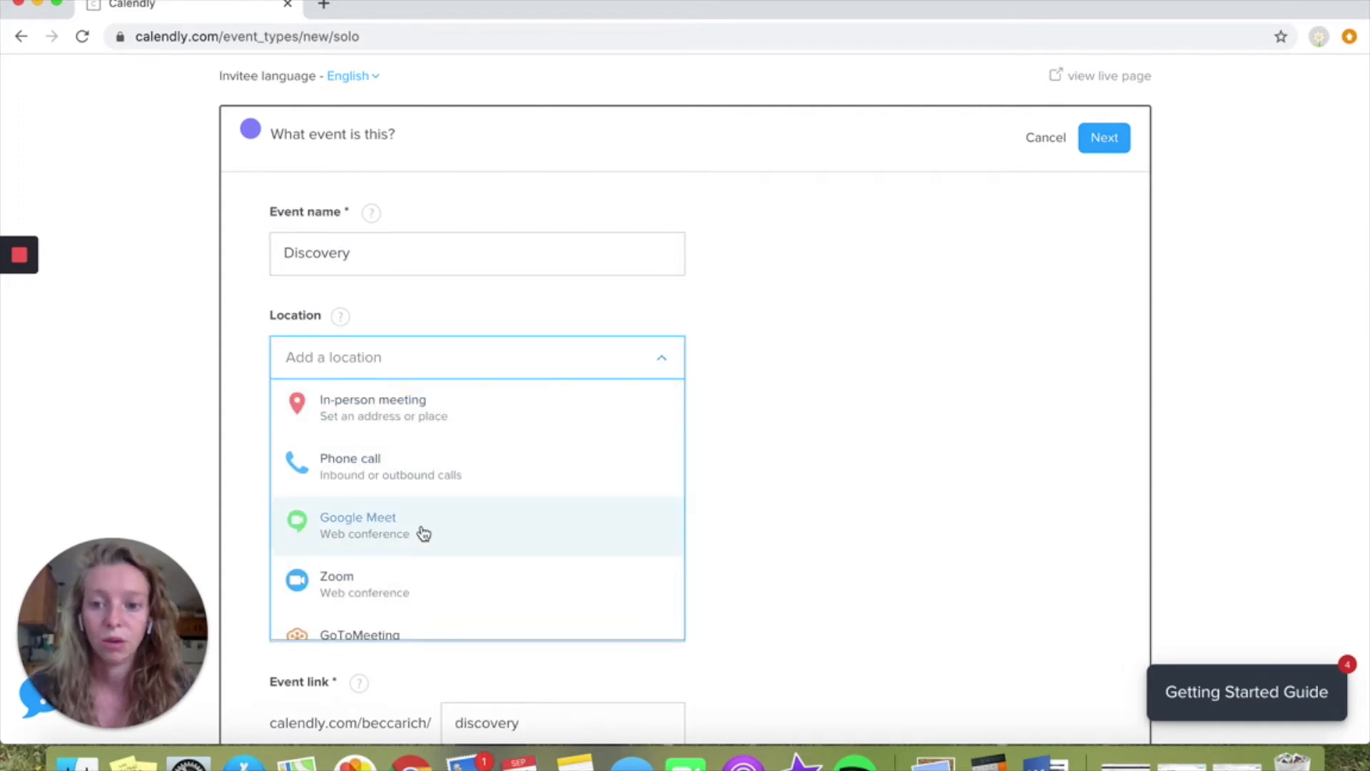
pyautogui.scroll(-2, 413, 578)
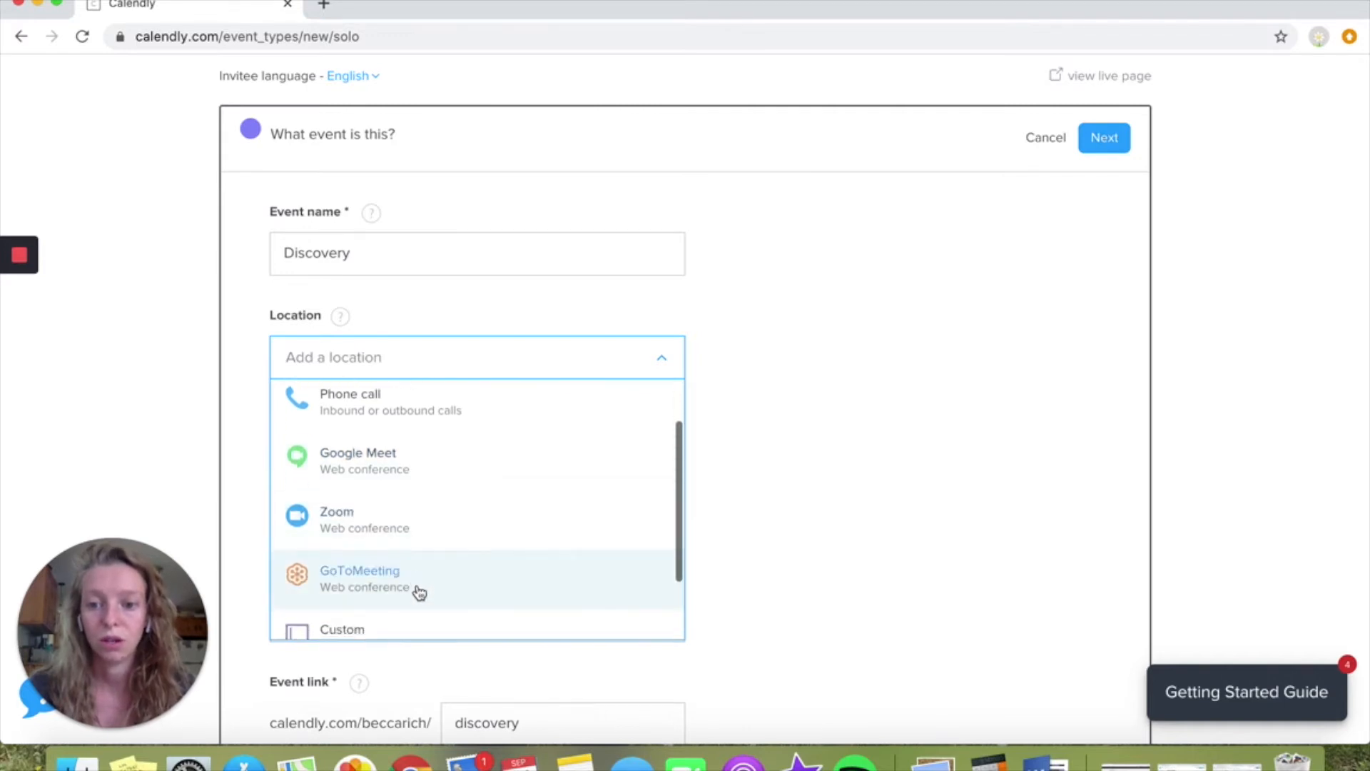
pyautogui.scroll(-2, 416, 590)
pyautogui.scroll(4, 419, 593)
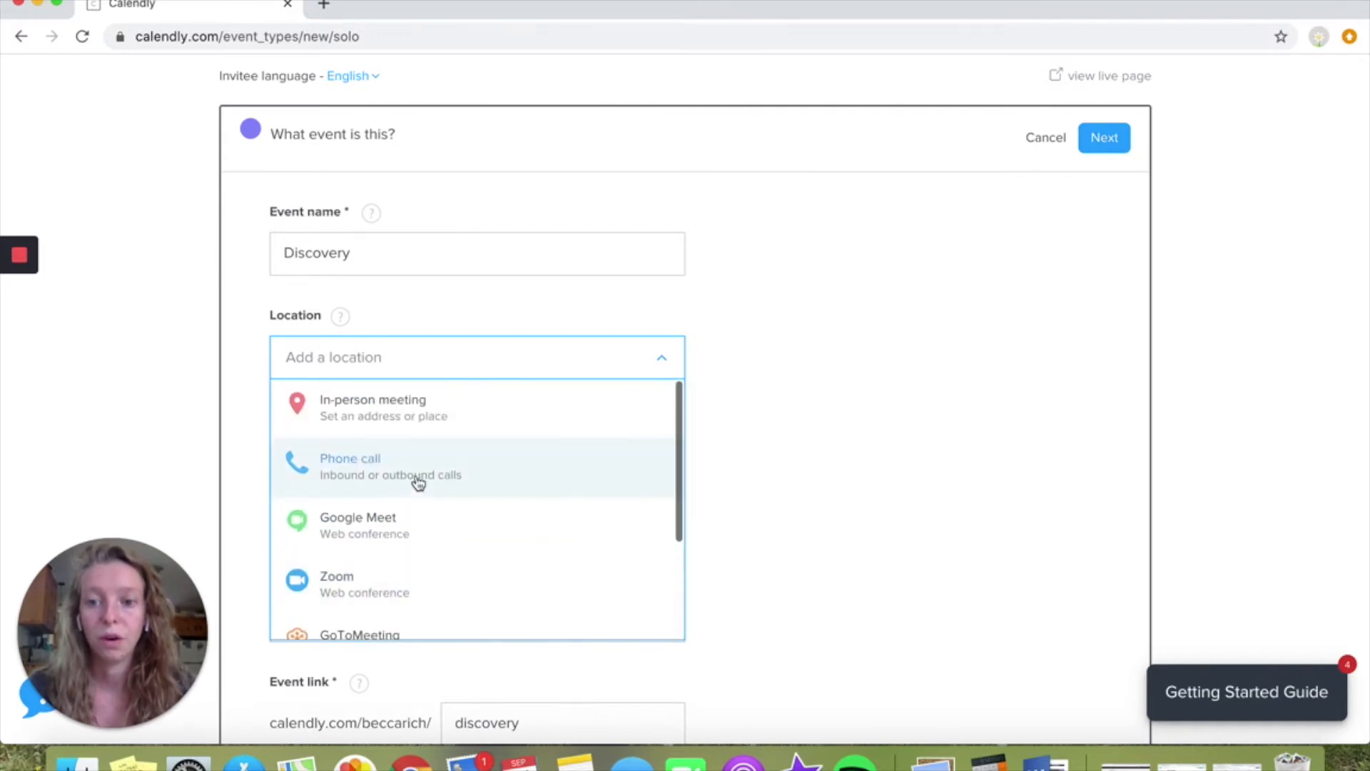
pyautogui.click(417, 576)
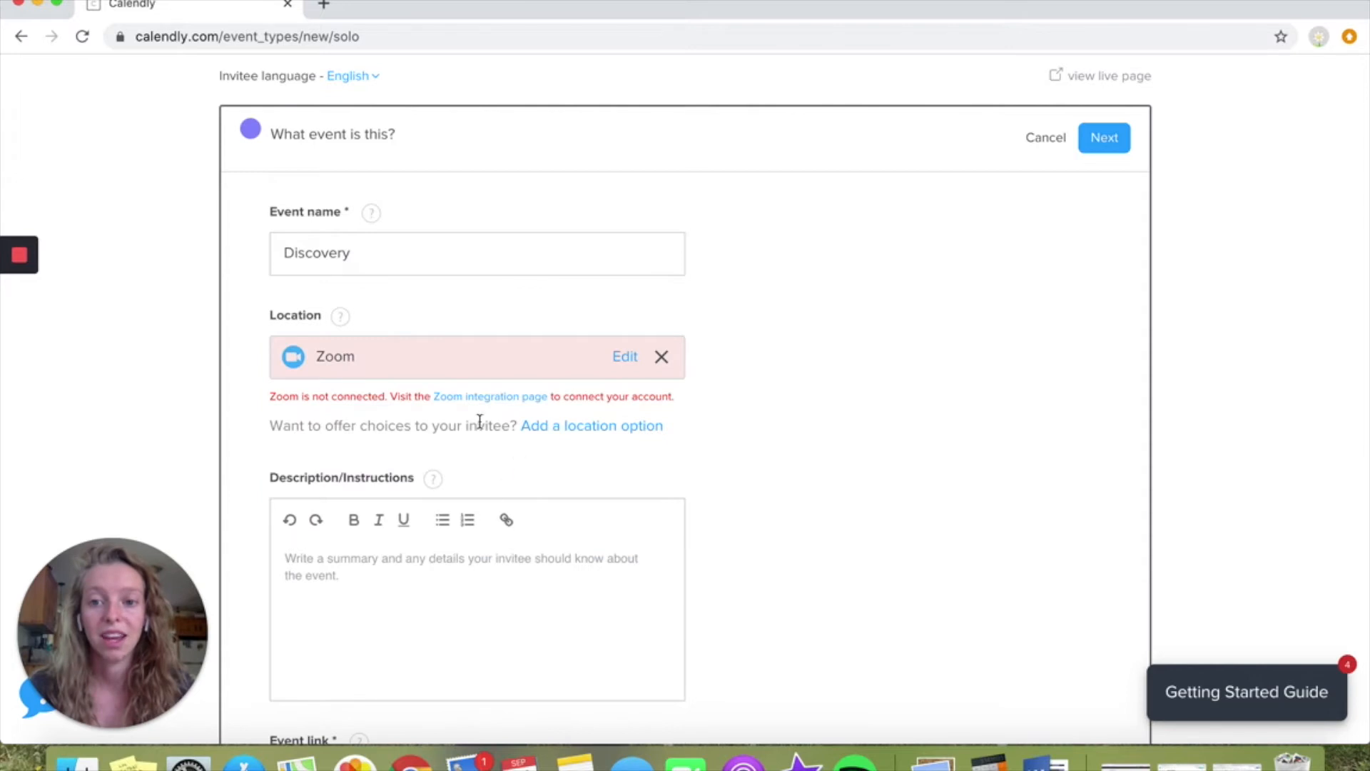
# Change the event location to a phone call in which the host calls the invitee
pyautogui.moveTo(299, 397); pyautogui.dragTo(376, 400)
pyautogui.click(375, 399)
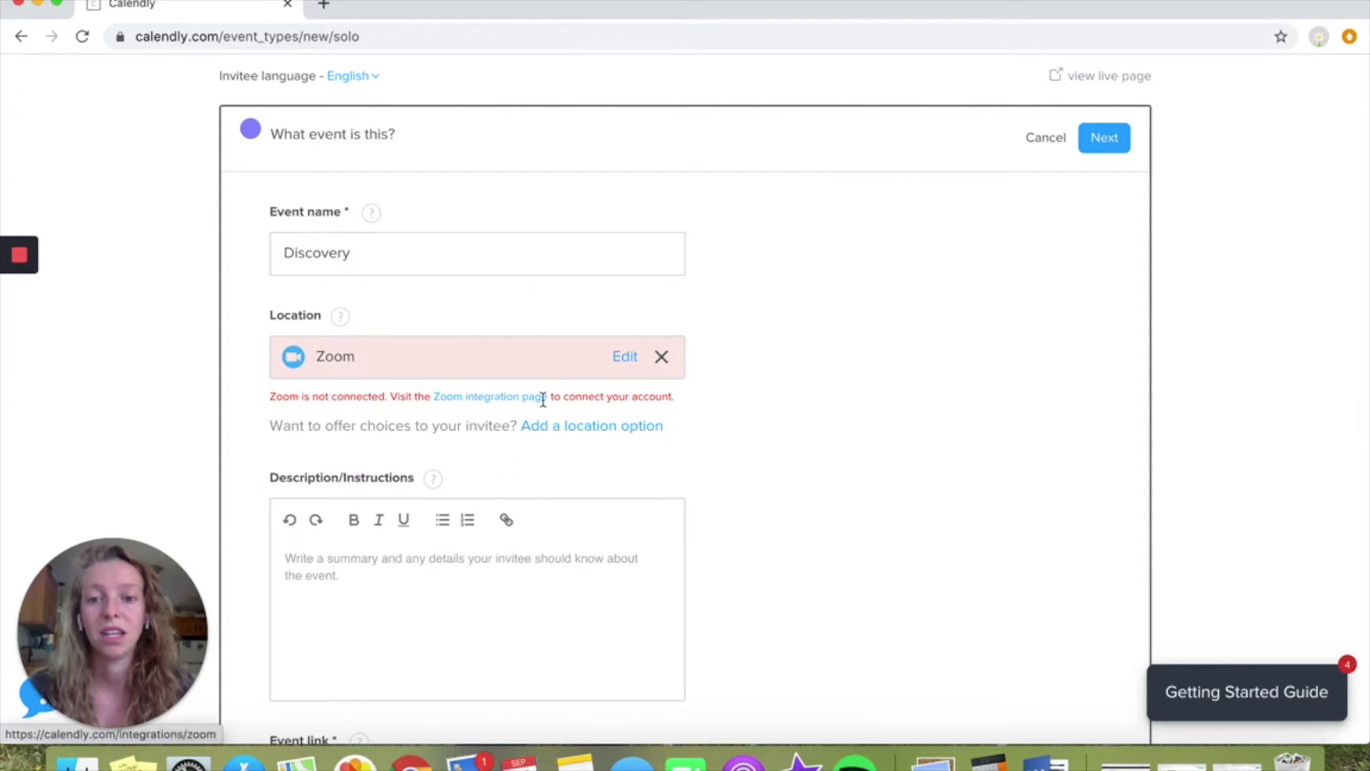
pyautogui.moveTo(590, 399); pyautogui.dragTo(652, 399)
pyautogui.click(653, 399)
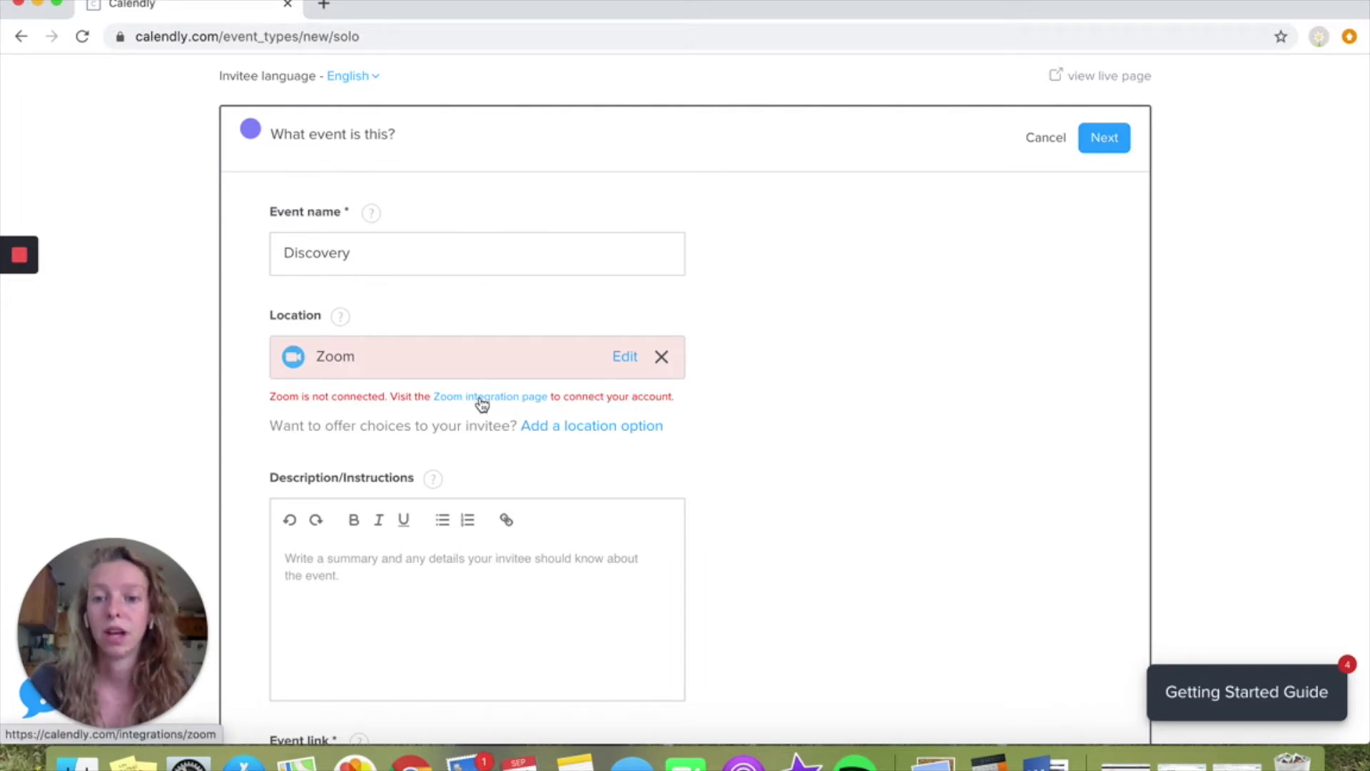
pyautogui.click(625, 356)
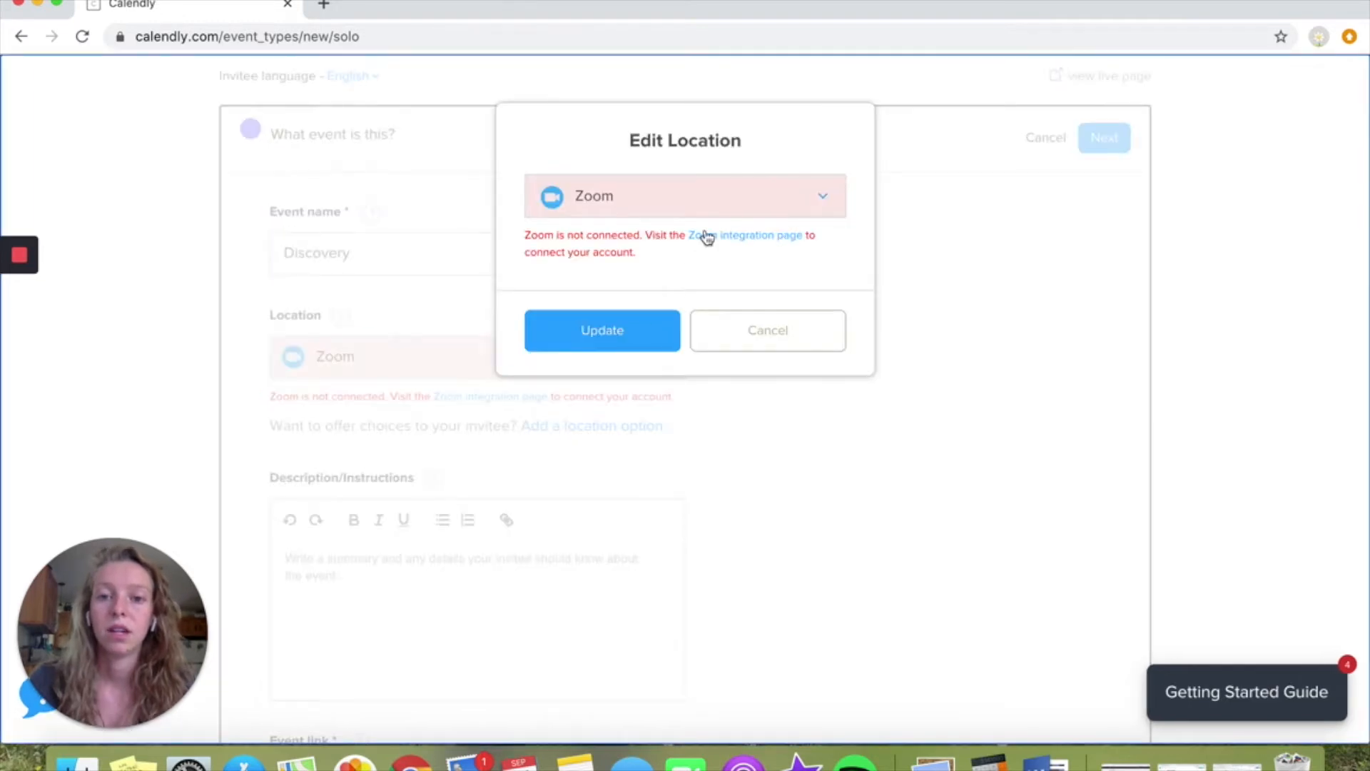
pyautogui.click(707, 200)
pyautogui.click(661, 301)
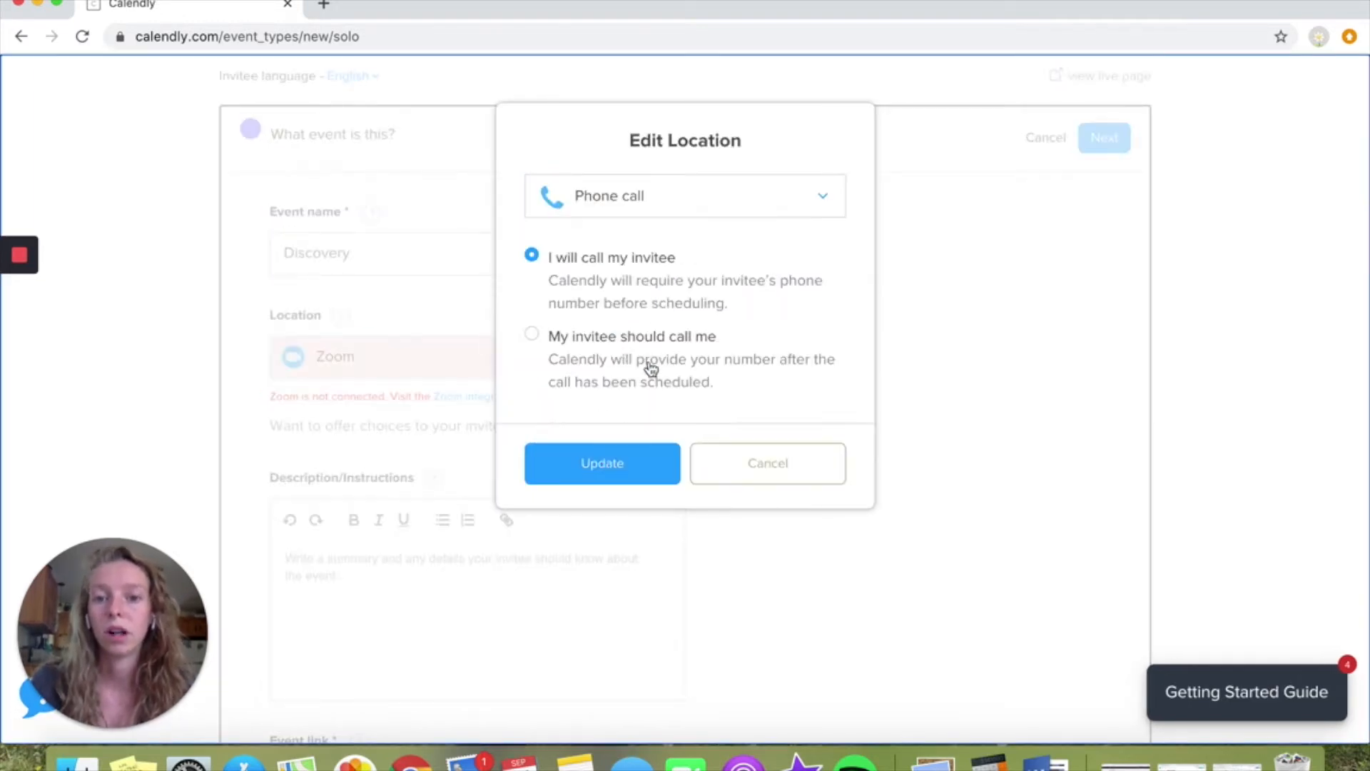
pyautogui.click(597, 463)
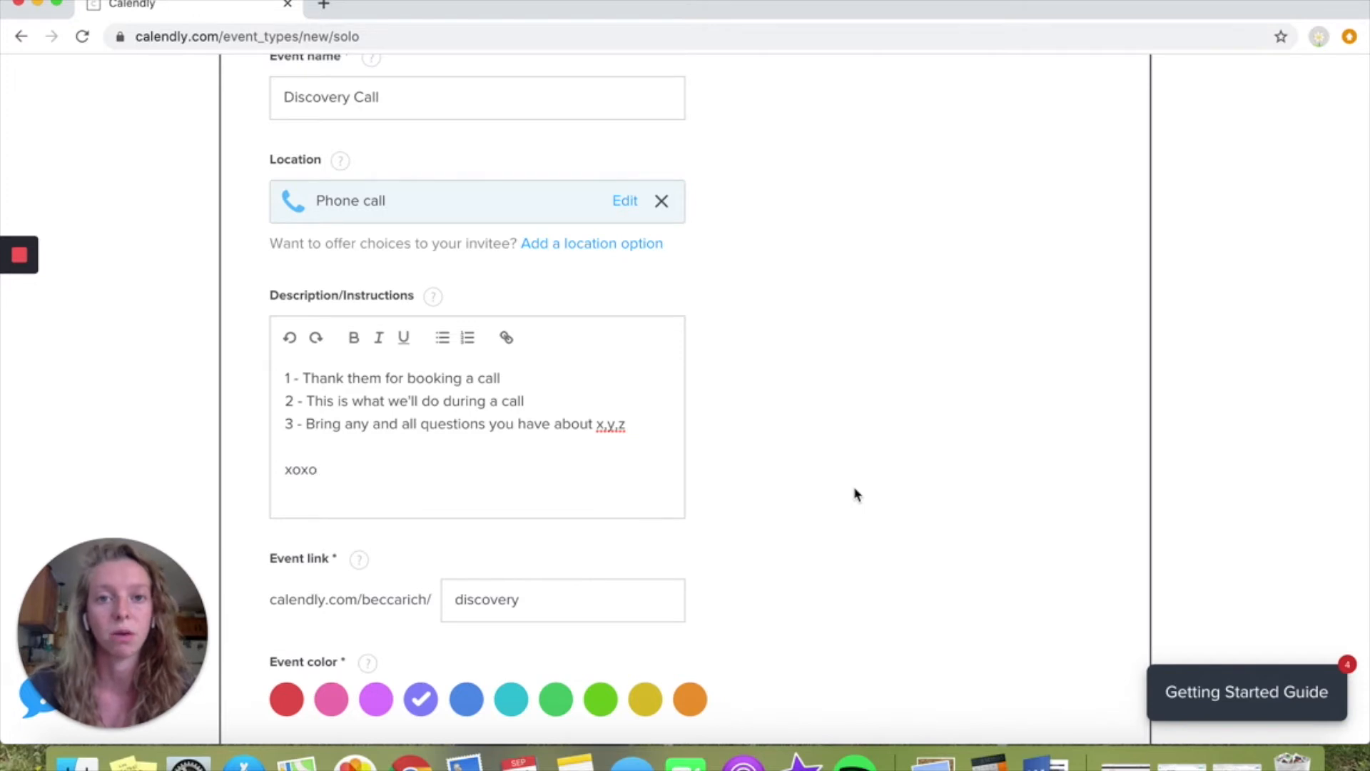
# Set the event color to orange and save the event details to proceed to its booking settings
pyautogui.click(546, 376)
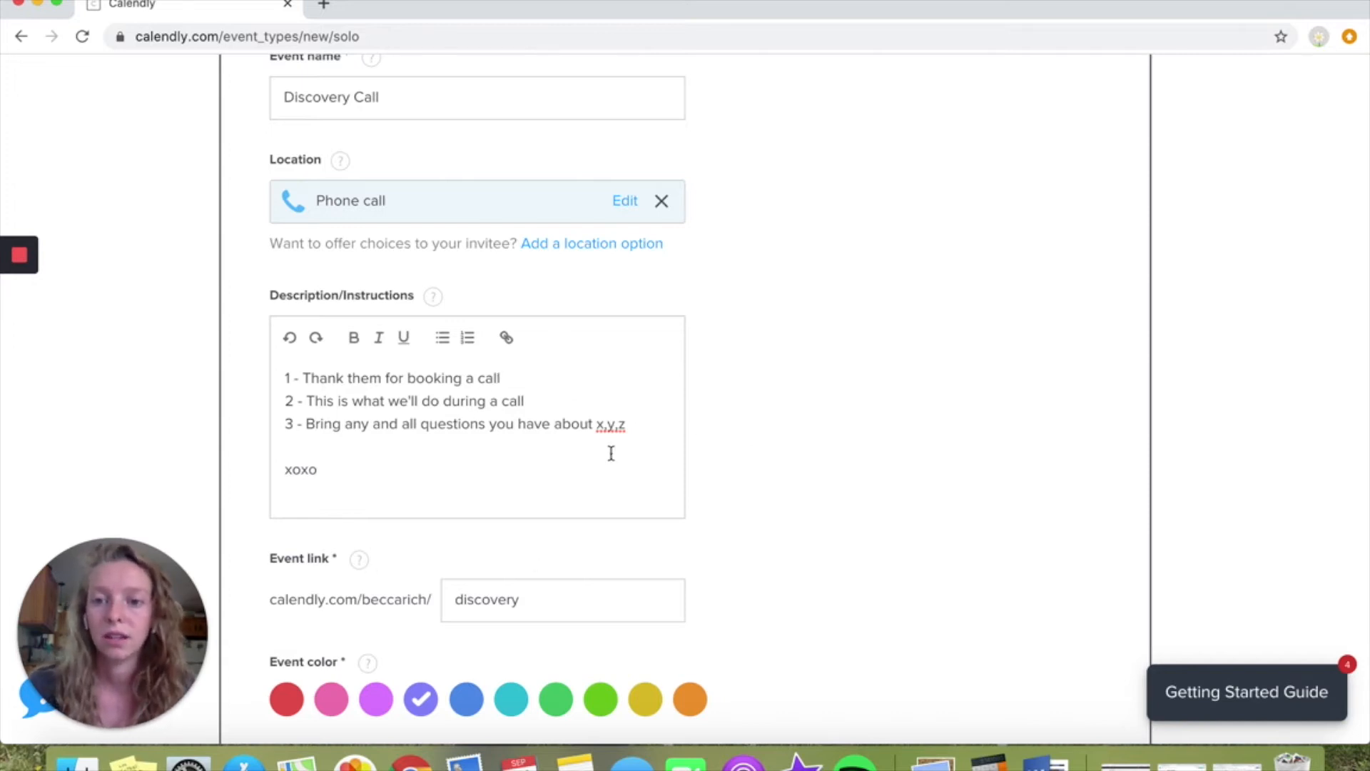
pyautogui.scroll(-3, 728, 544)
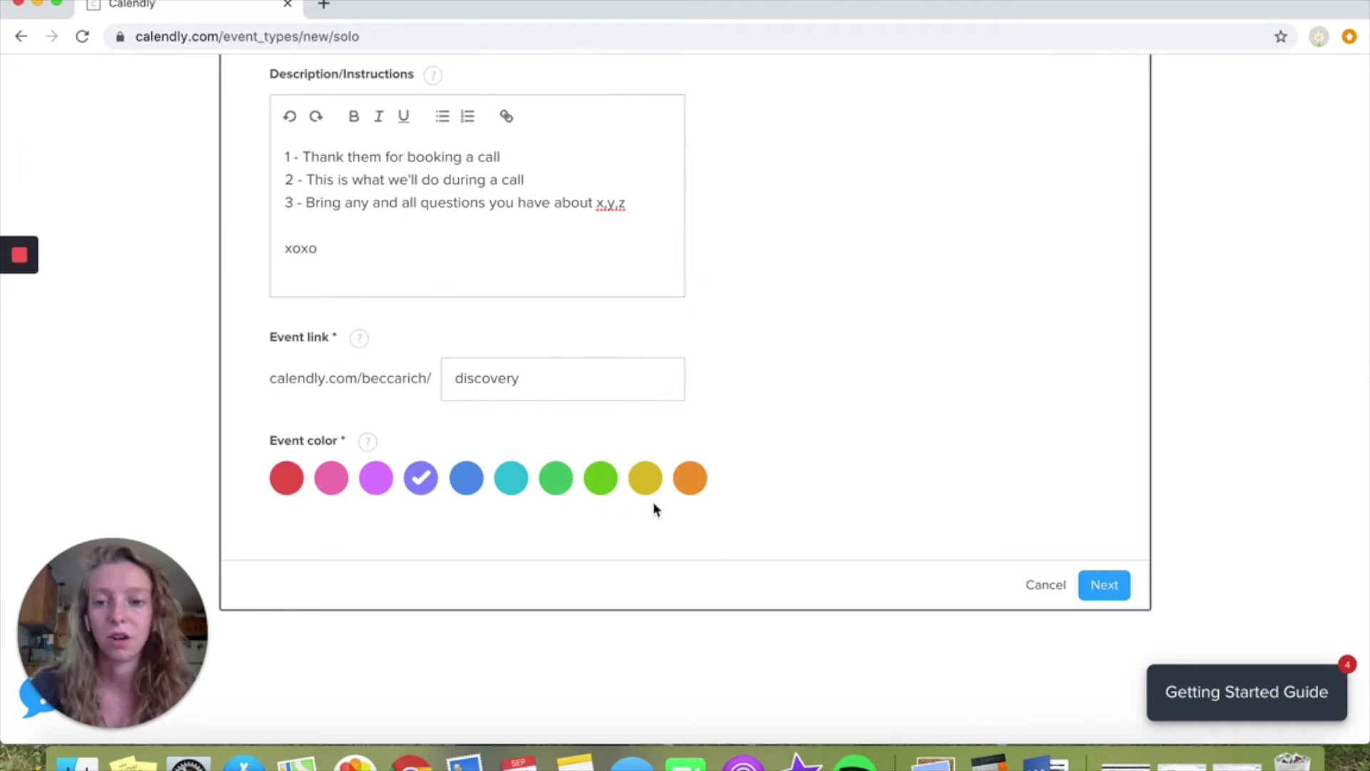
pyautogui.click(689, 485)
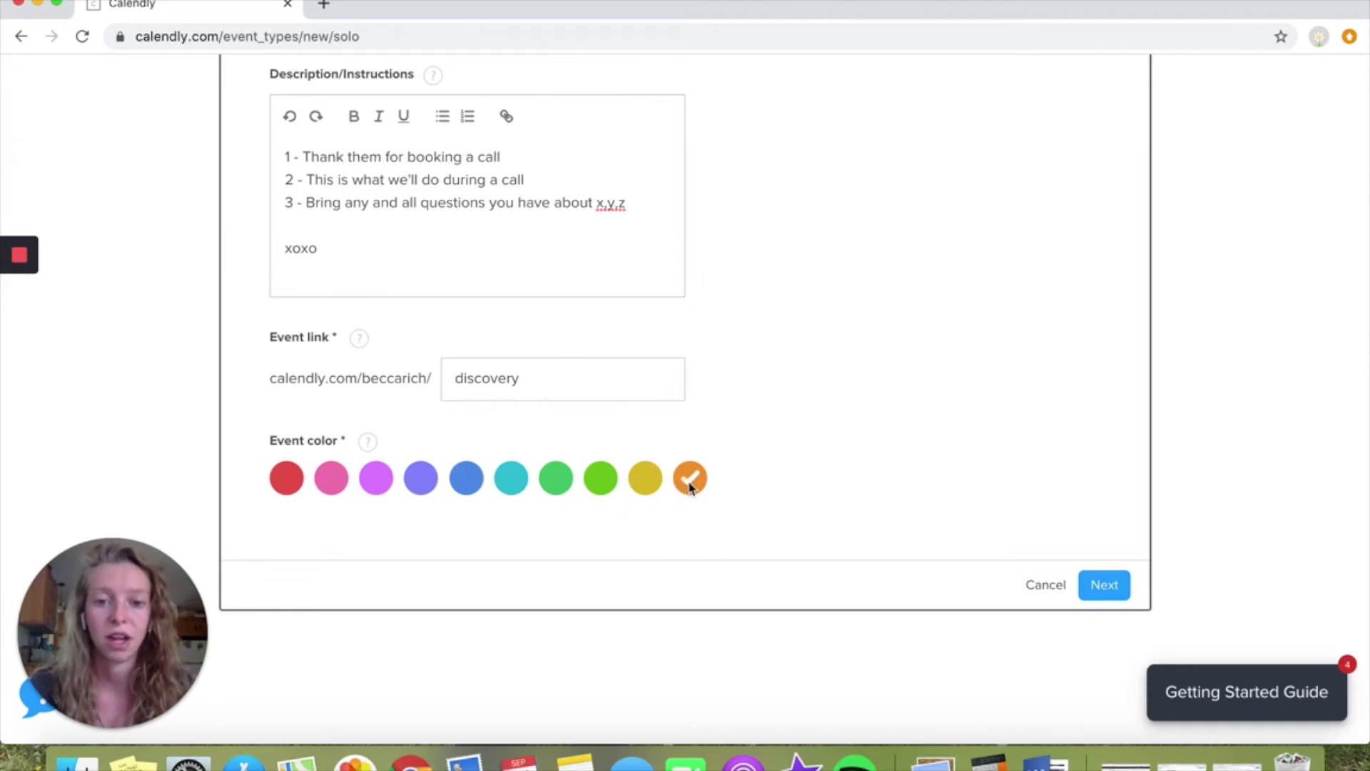
pyautogui.click(1106, 589)
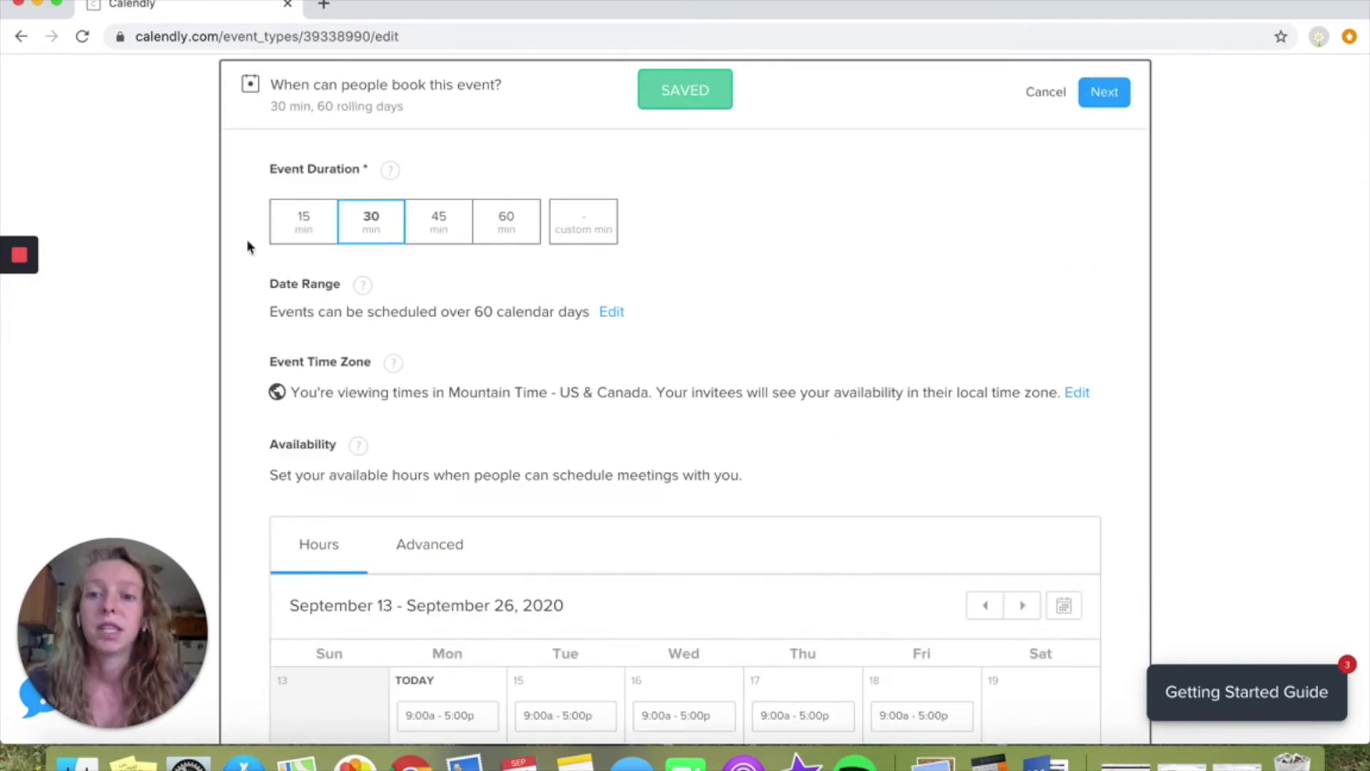
# Set a custom event duration of 20 minutes
pyautogui.click(578, 230)
pyautogui.write('20')
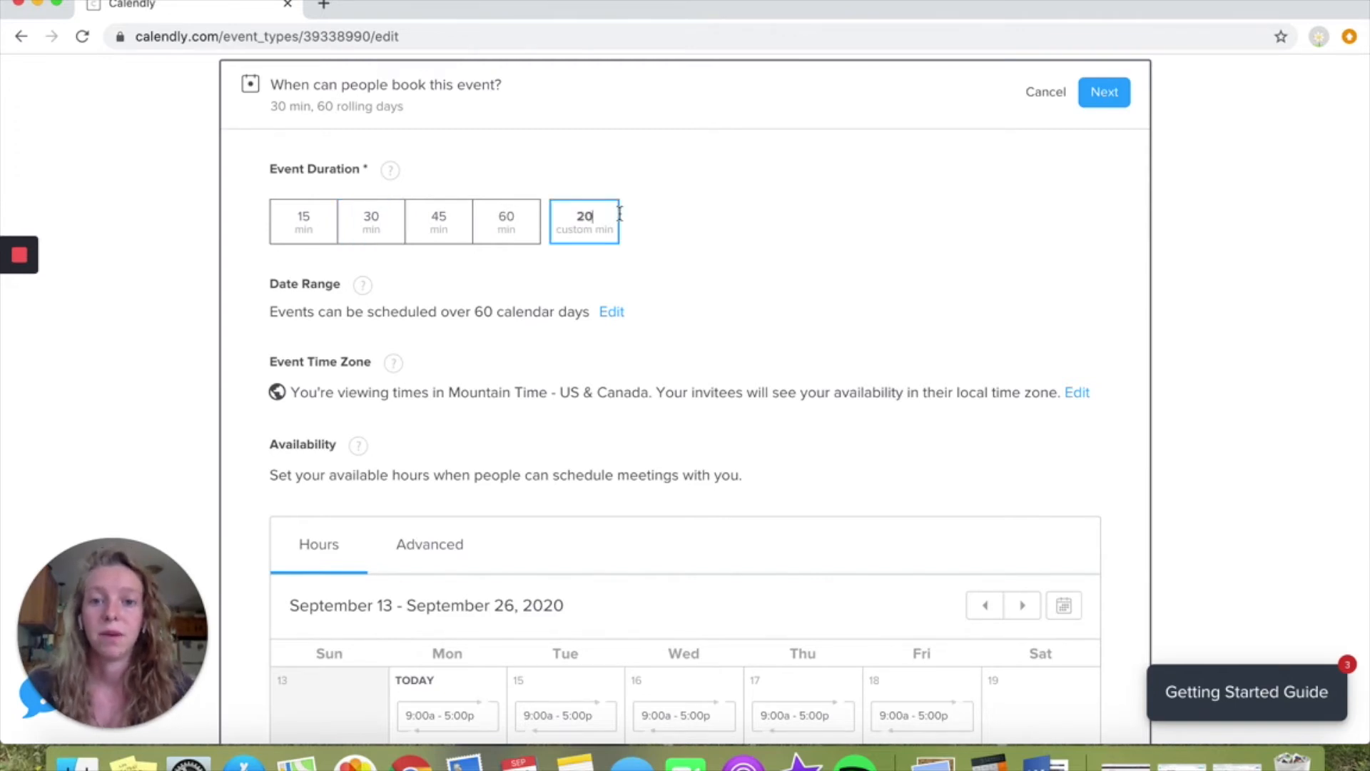
pyautogui.moveTo(271, 286); pyautogui.dragTo(553, 319)
pyautogui.click(553, 319)
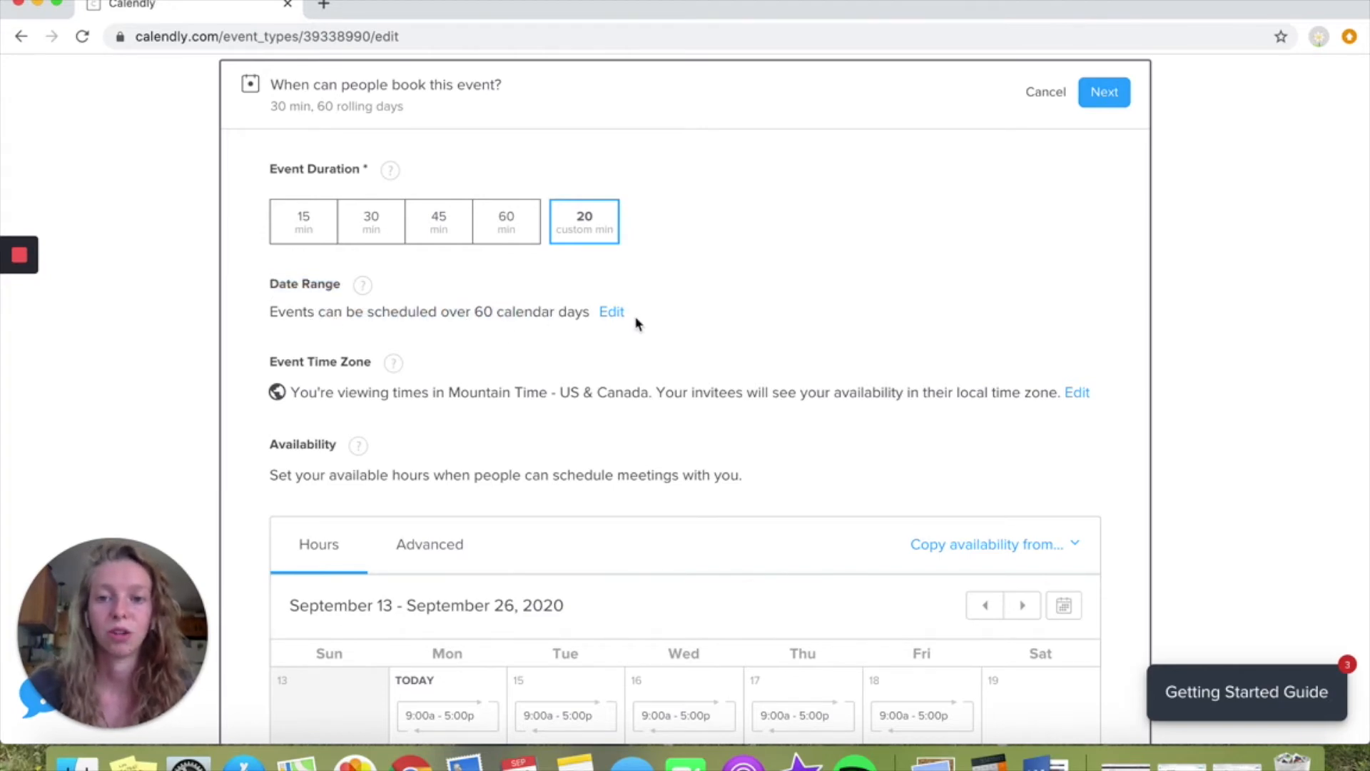
# Limit the event's date range to 14 rolling calendar days into the future
pyautogui.click(614, 314)
pyautogui.click(572, 378)
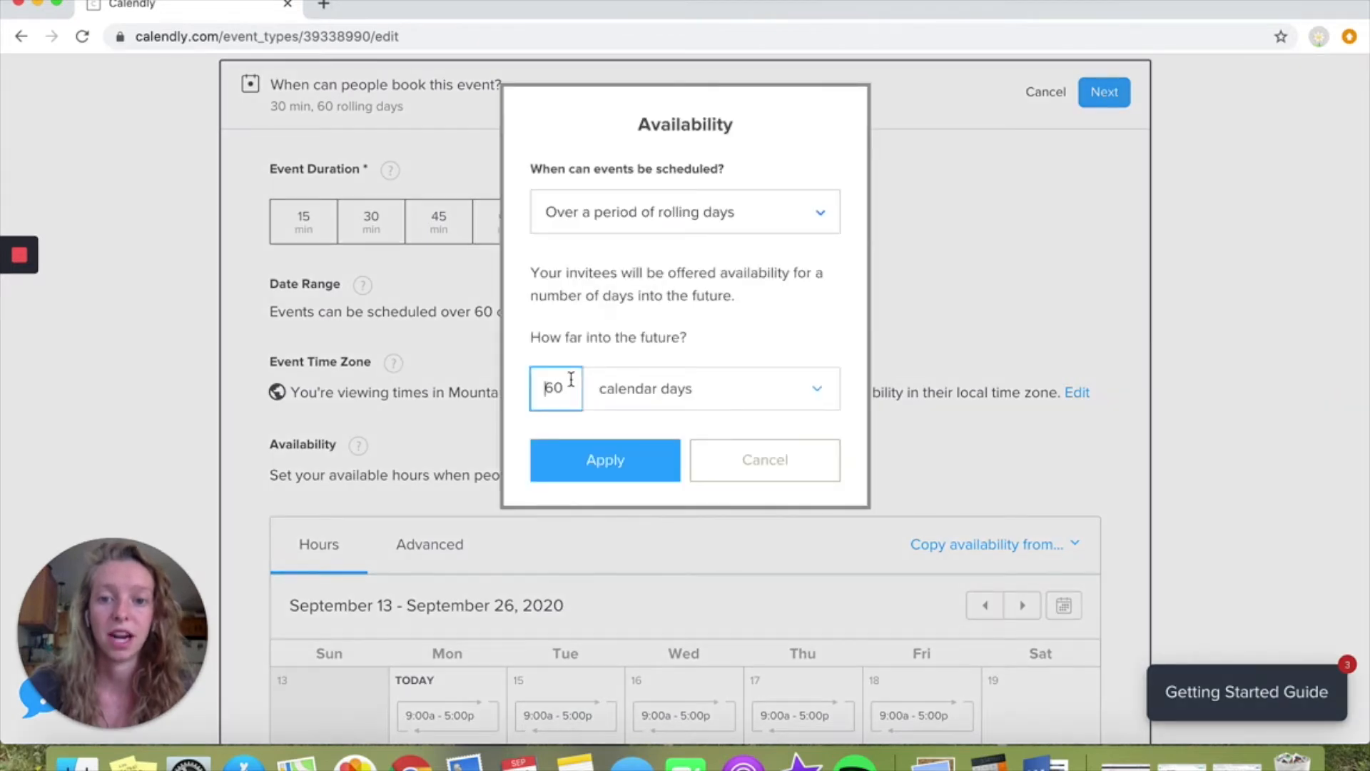
pyautogui.moveTo(547, 390); pyautogui.dragTo(578, 402)
pyautogui.write('14')
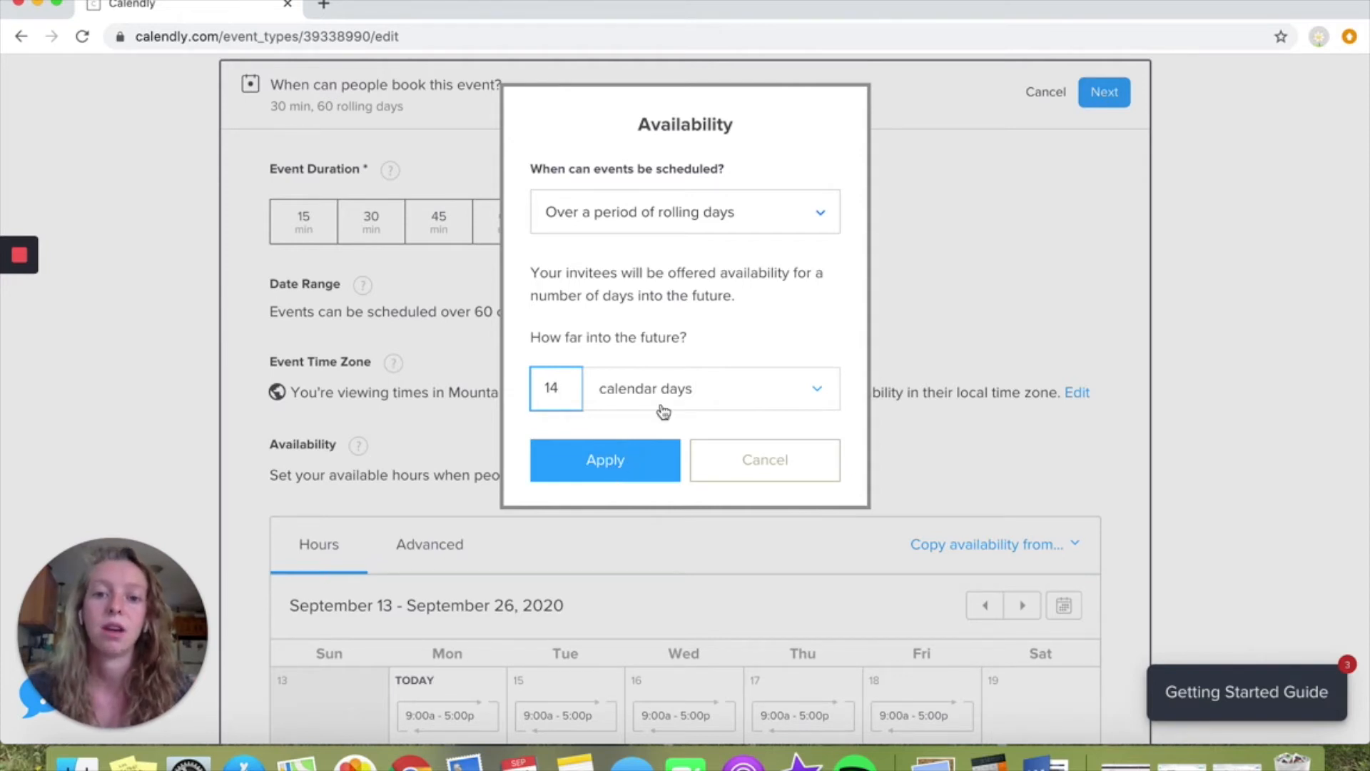
pyautogui.click(619, 460)
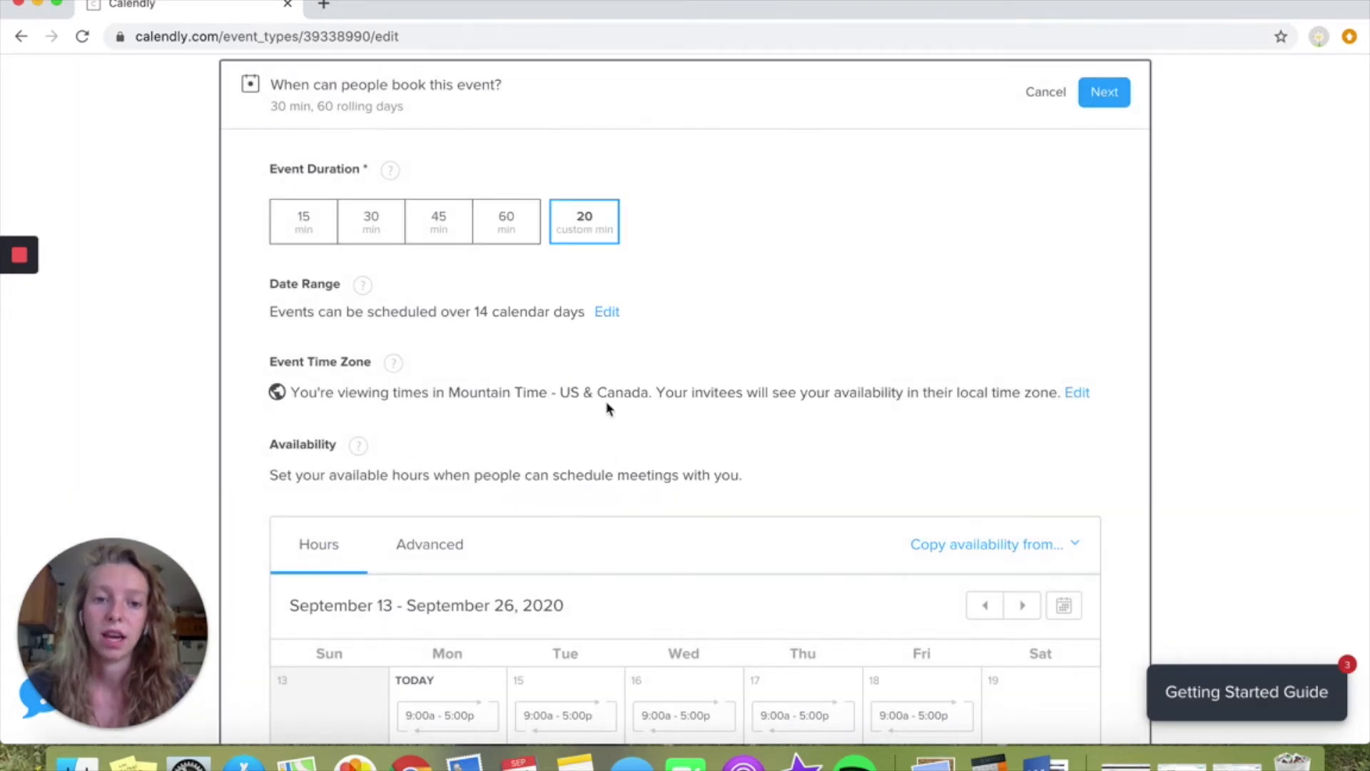
# Check the event time zone and expand the availability calendar to show further weeks
pyautogui.moveTo(436, 392); pyautogui.dragTo(819, 393)
pyautogui.click(819, 393)
pyautogui.scroll(-3, 817, 391)
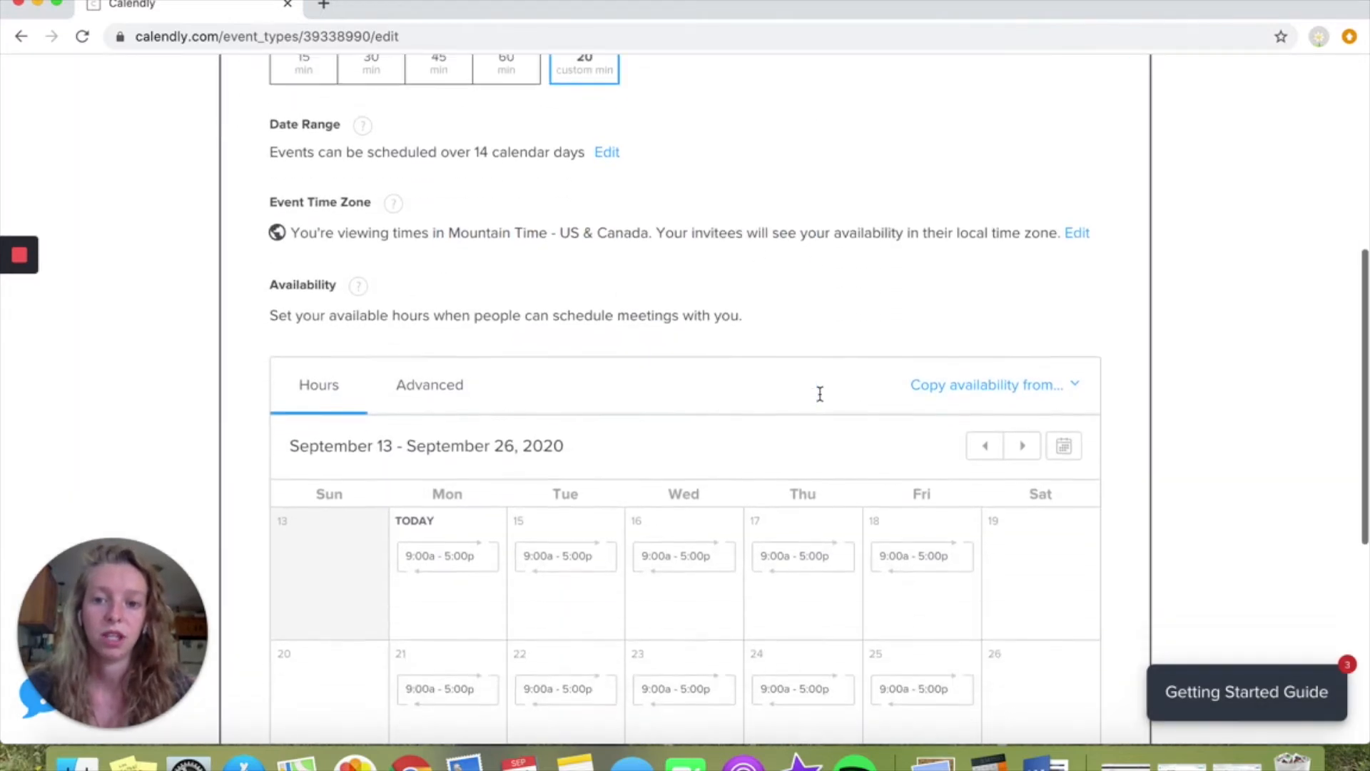
pyautogui.scroll(-3, 390, 319)
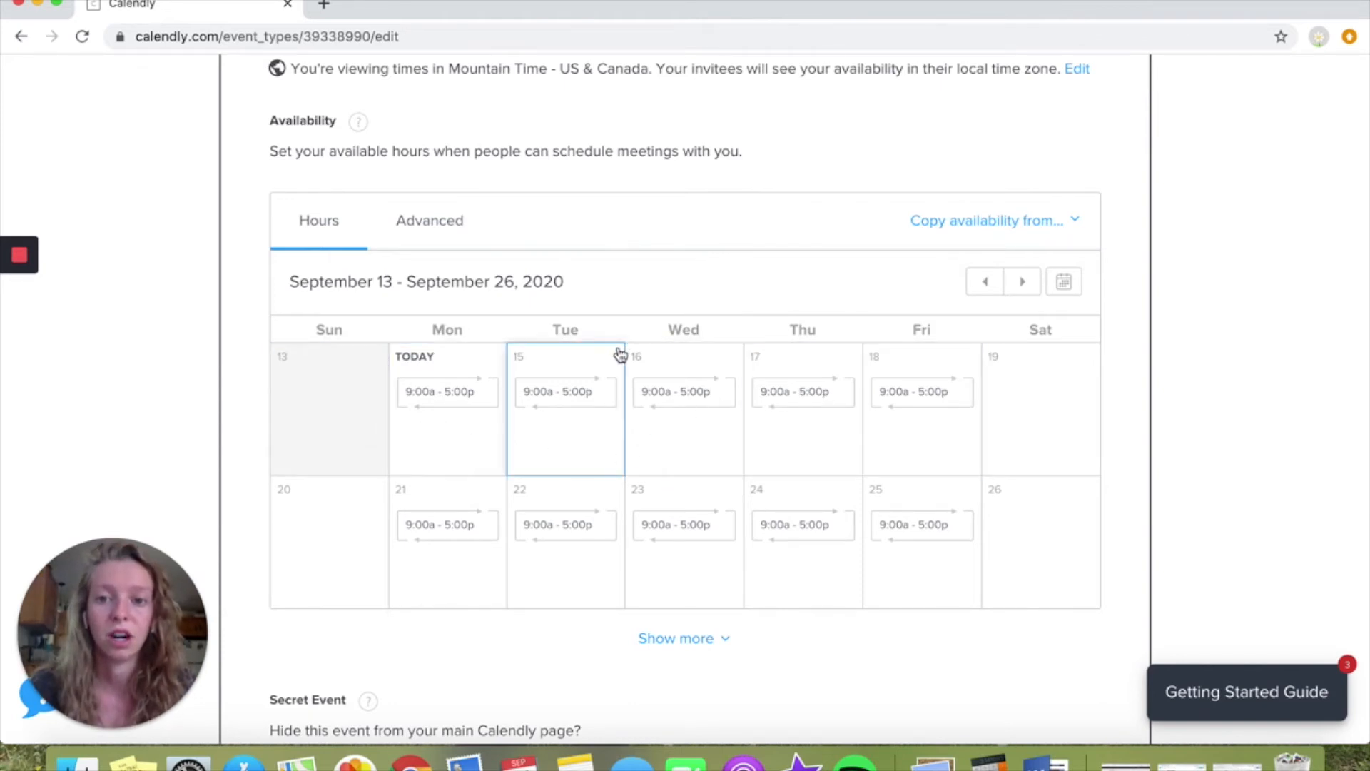
pyautogui.click(666, 646)
pyautogui.scroll(-3, 704, 550)
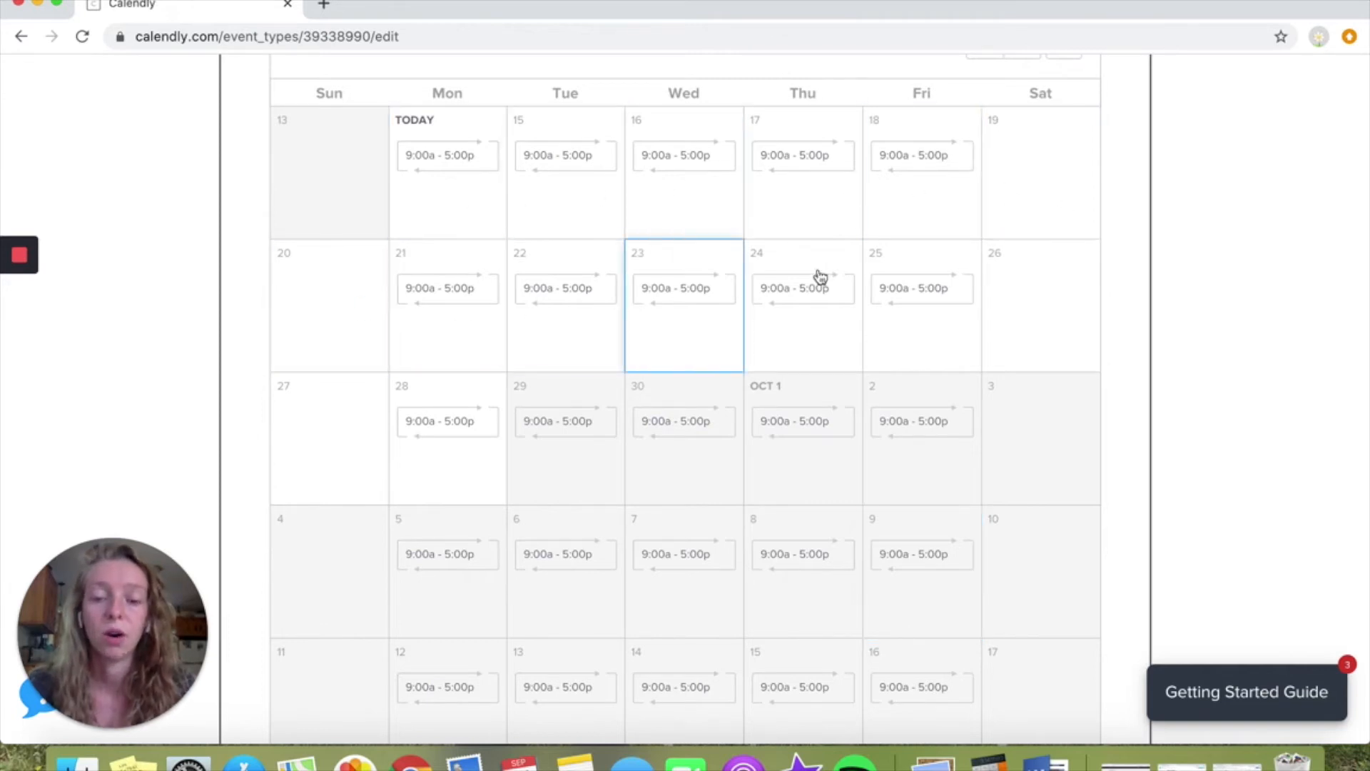
pyautogui.scroll(3, 590, 291)
# Remove the available hours on September 14 and on all Mondays
pyautogui.click(468, 345)
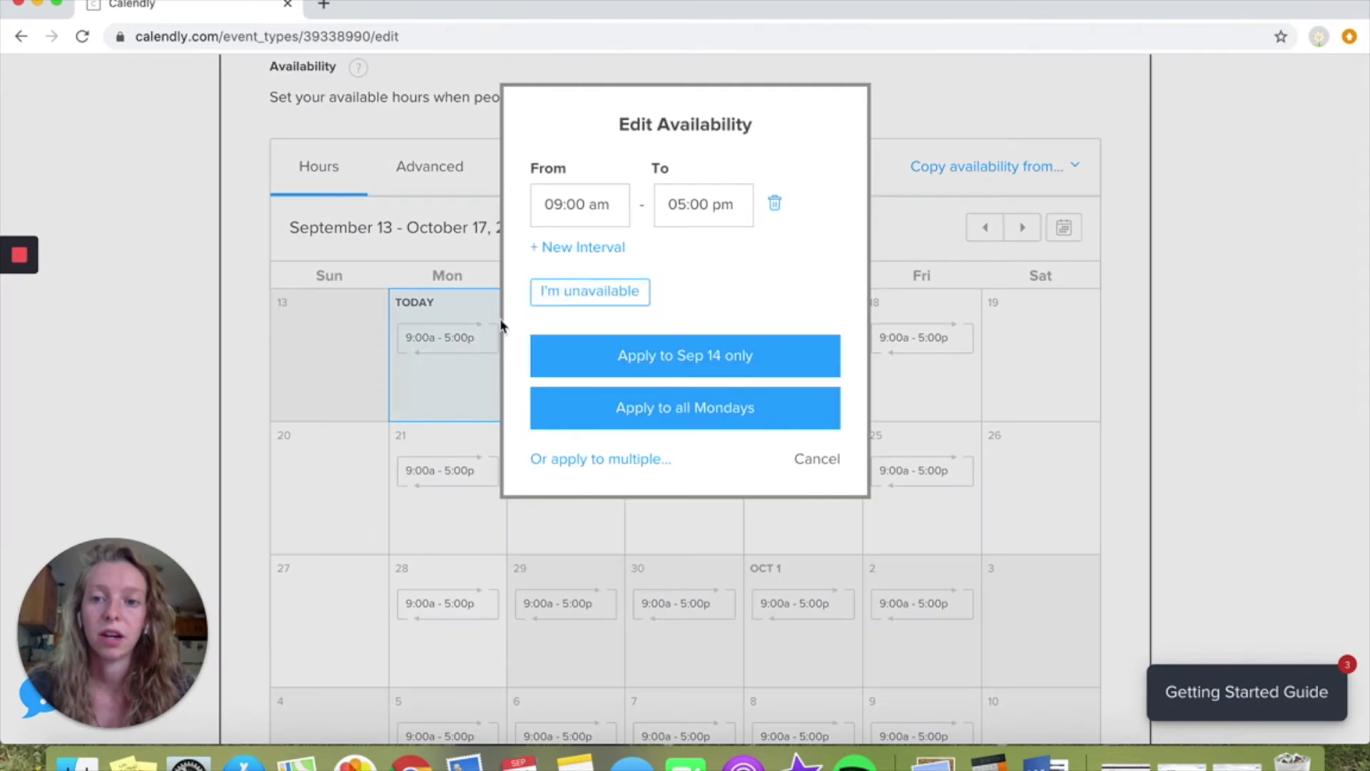
pyautogui.click(773, 204)
pyautogui.click(726, 330)
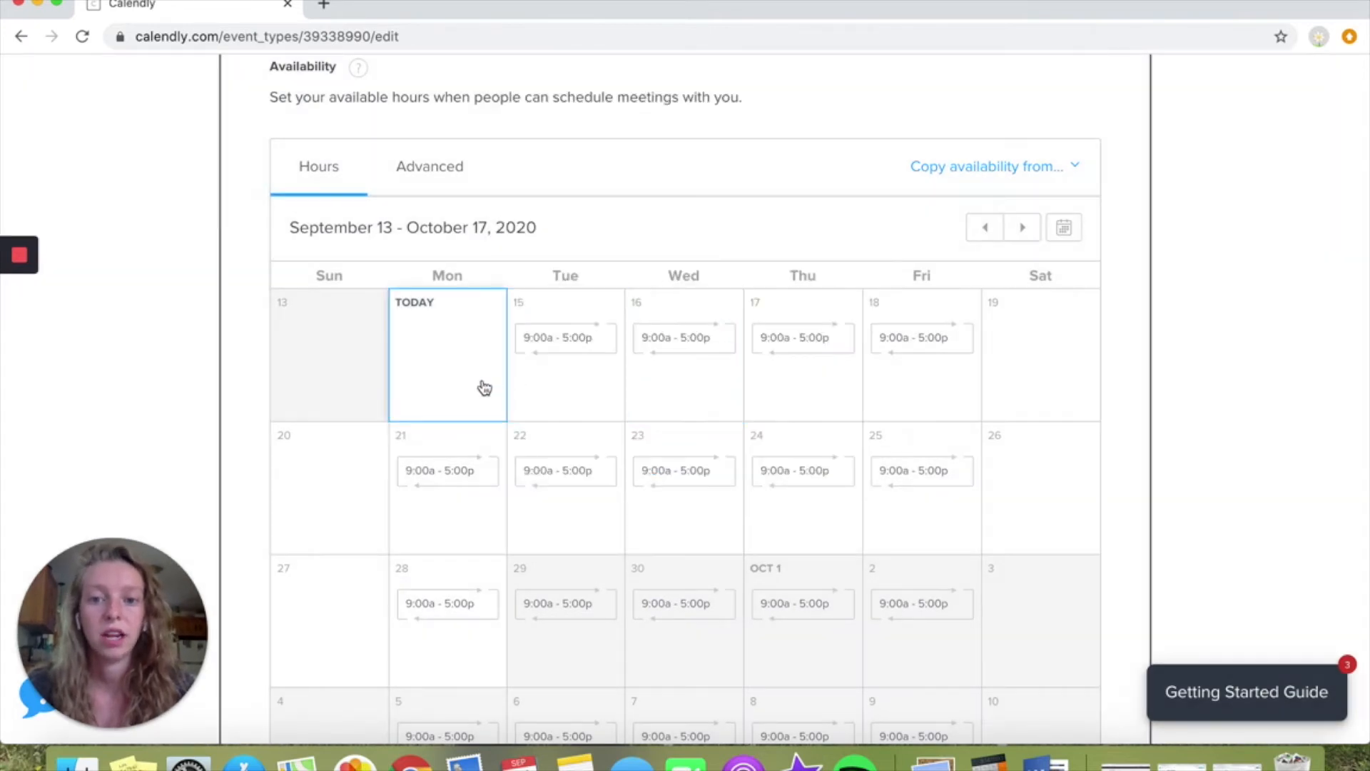
pyautogui.click(465, 466)
pyautogui.click(774, 205)
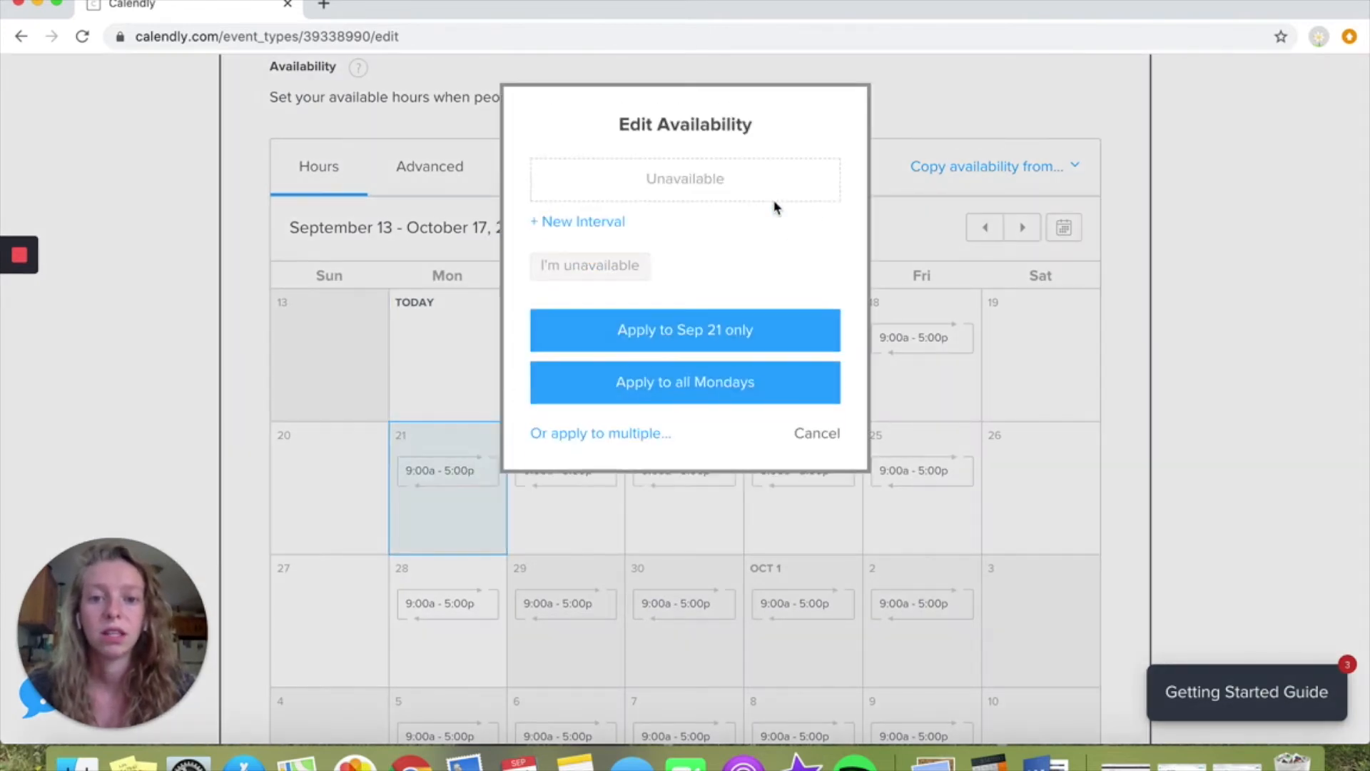
pyautogui.click(707, 385)
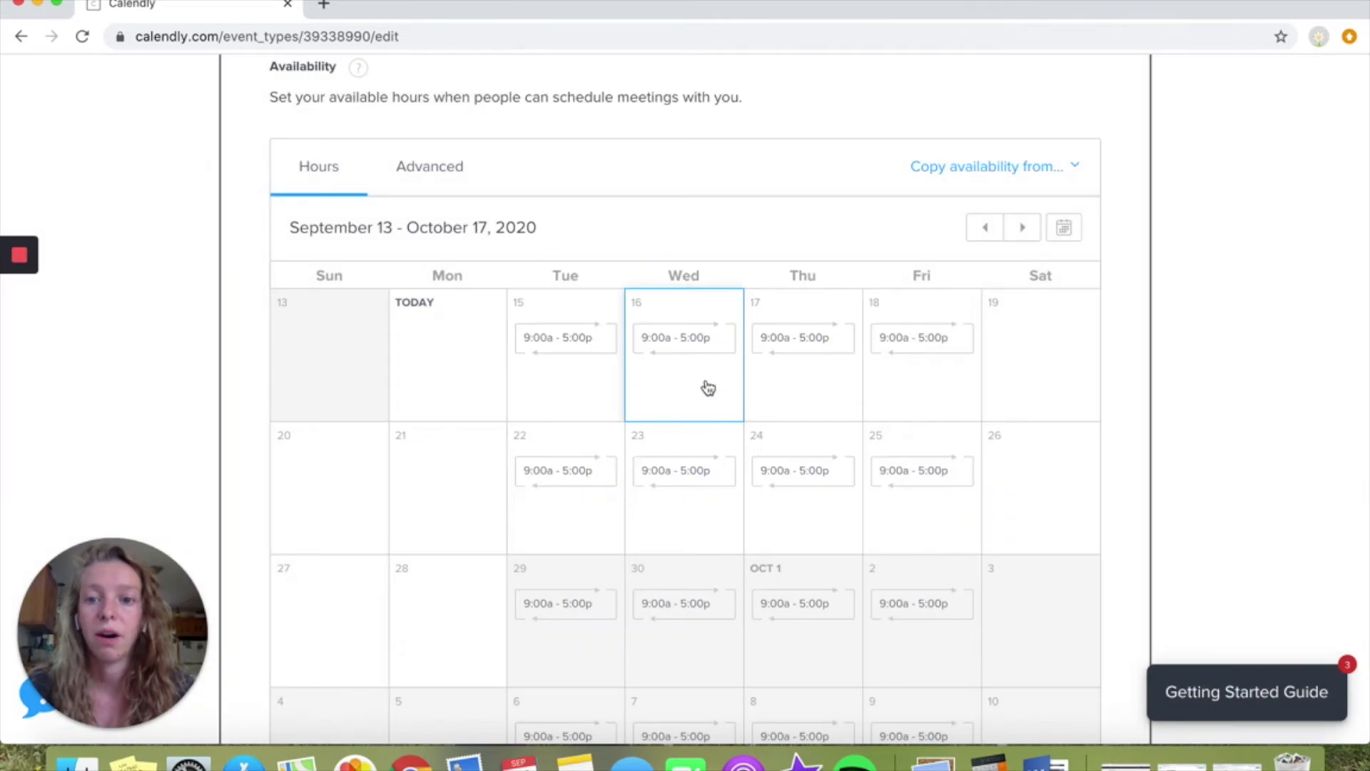
# Remove the available hours on all Fridays
pyautogui.click(916, 340)
pyautogui.click(774, 207)
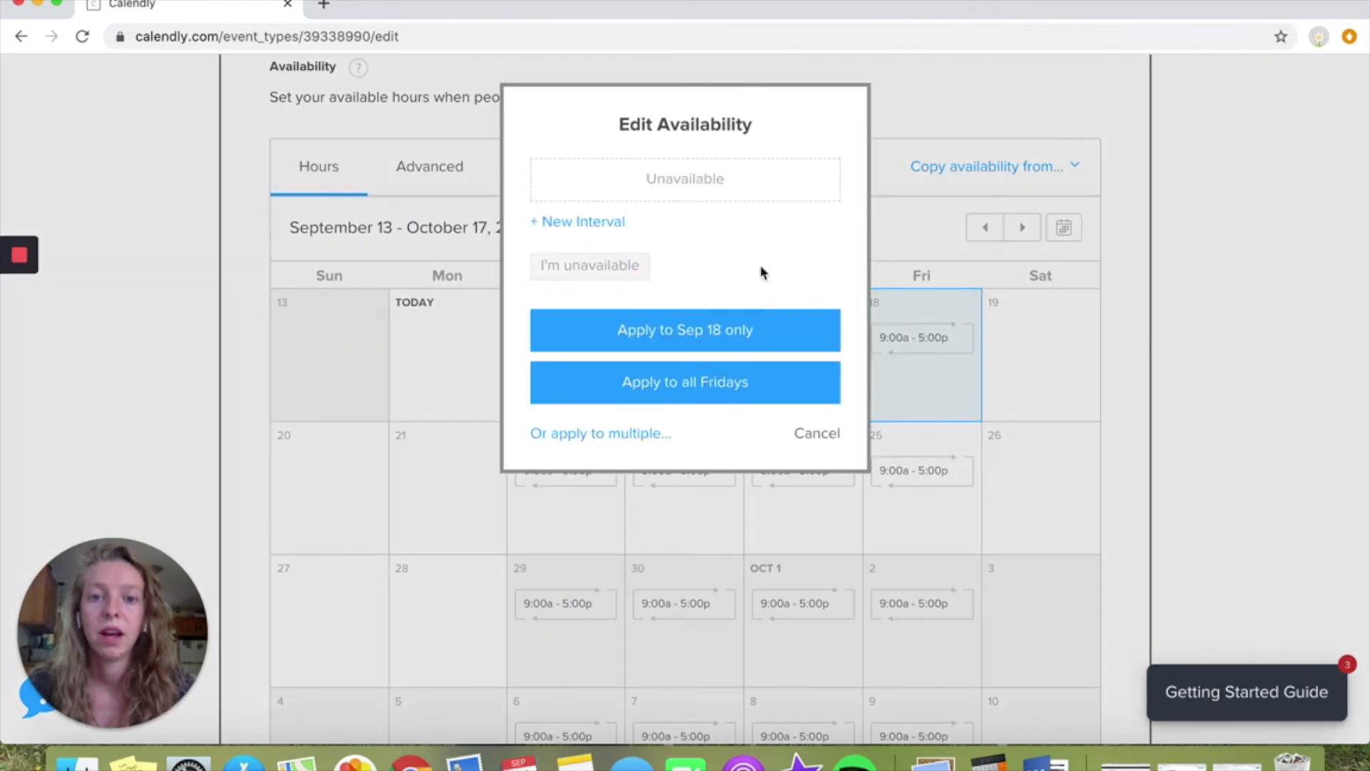
pyautogui.click(746, 383)
# Set the available hours to 01:00 pm to 06:00 pm for all Tuesdays
pyautogui.click(566, 345)
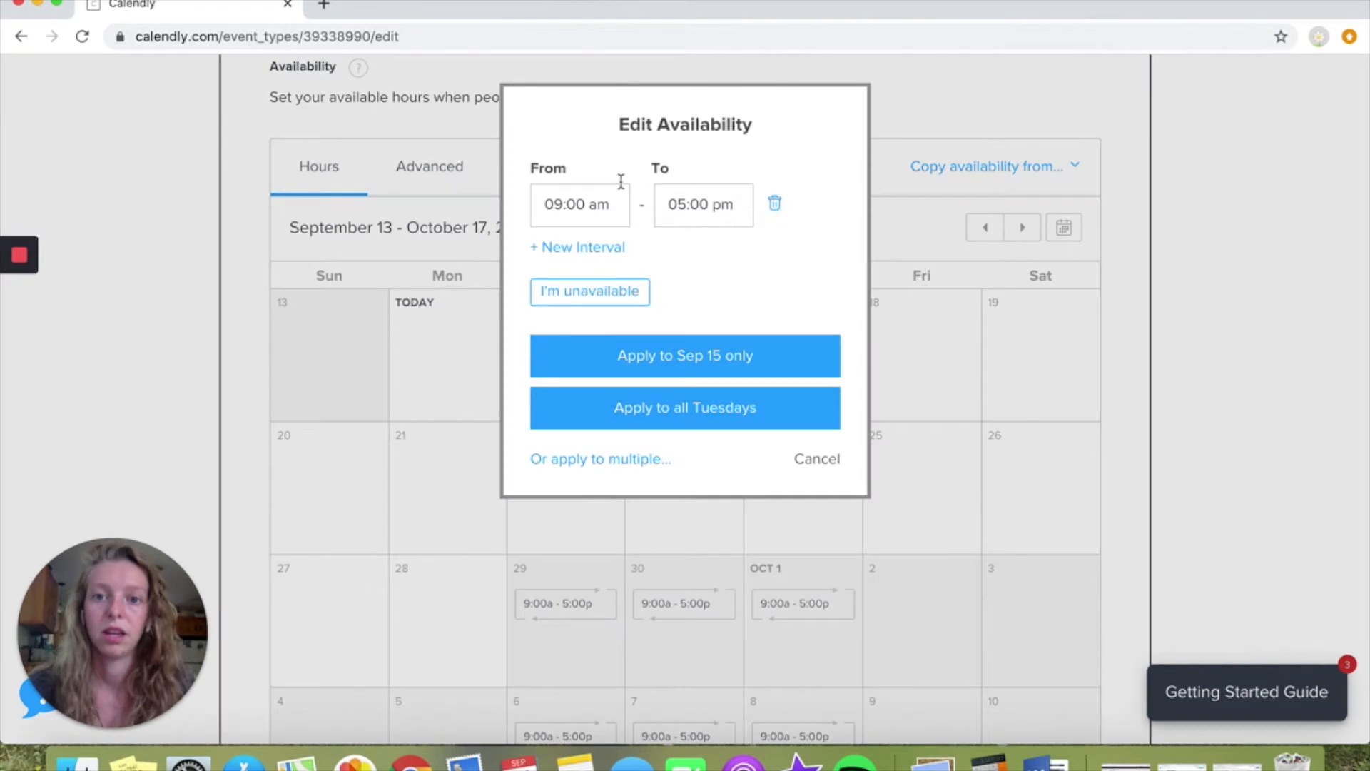
pyautogui.moveTo(586, 204); pyautogui.dragTo(555, 204)
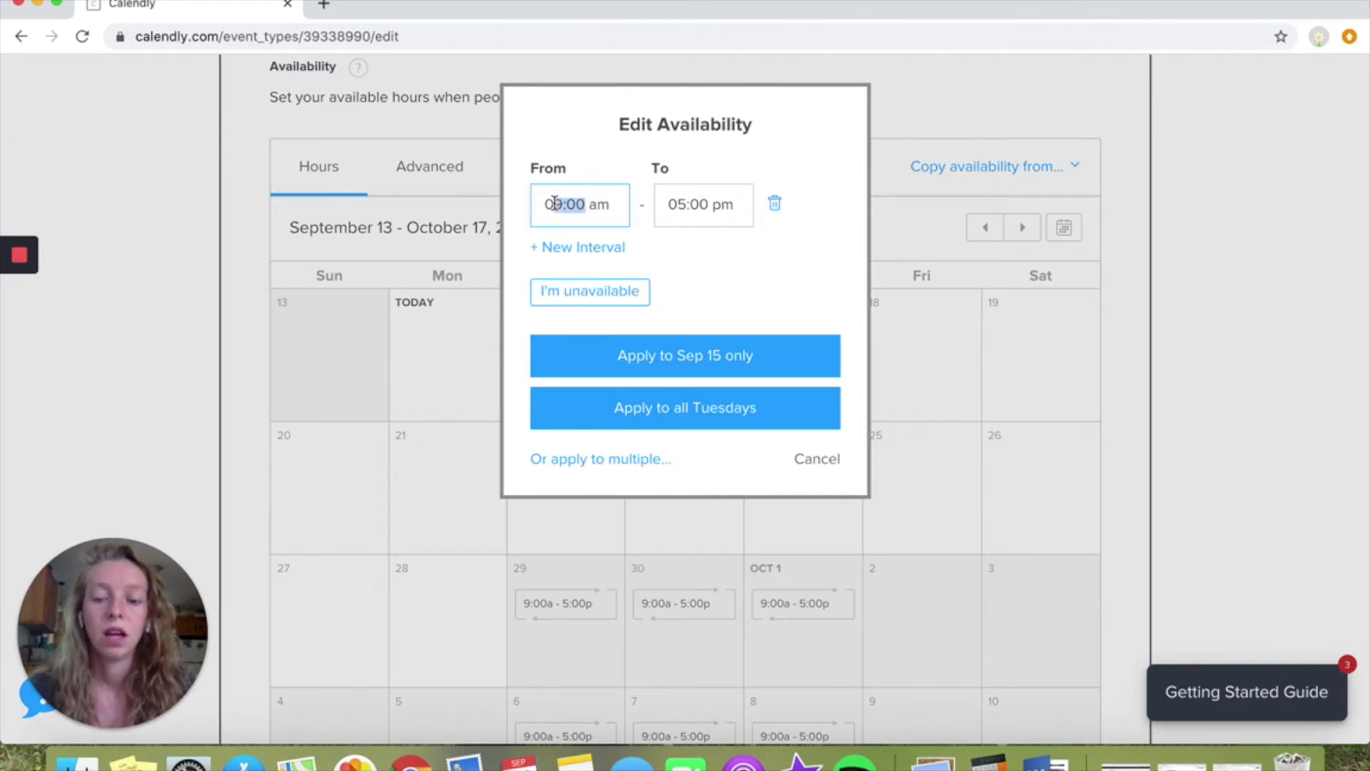
pyautogui.write('1:00 ')
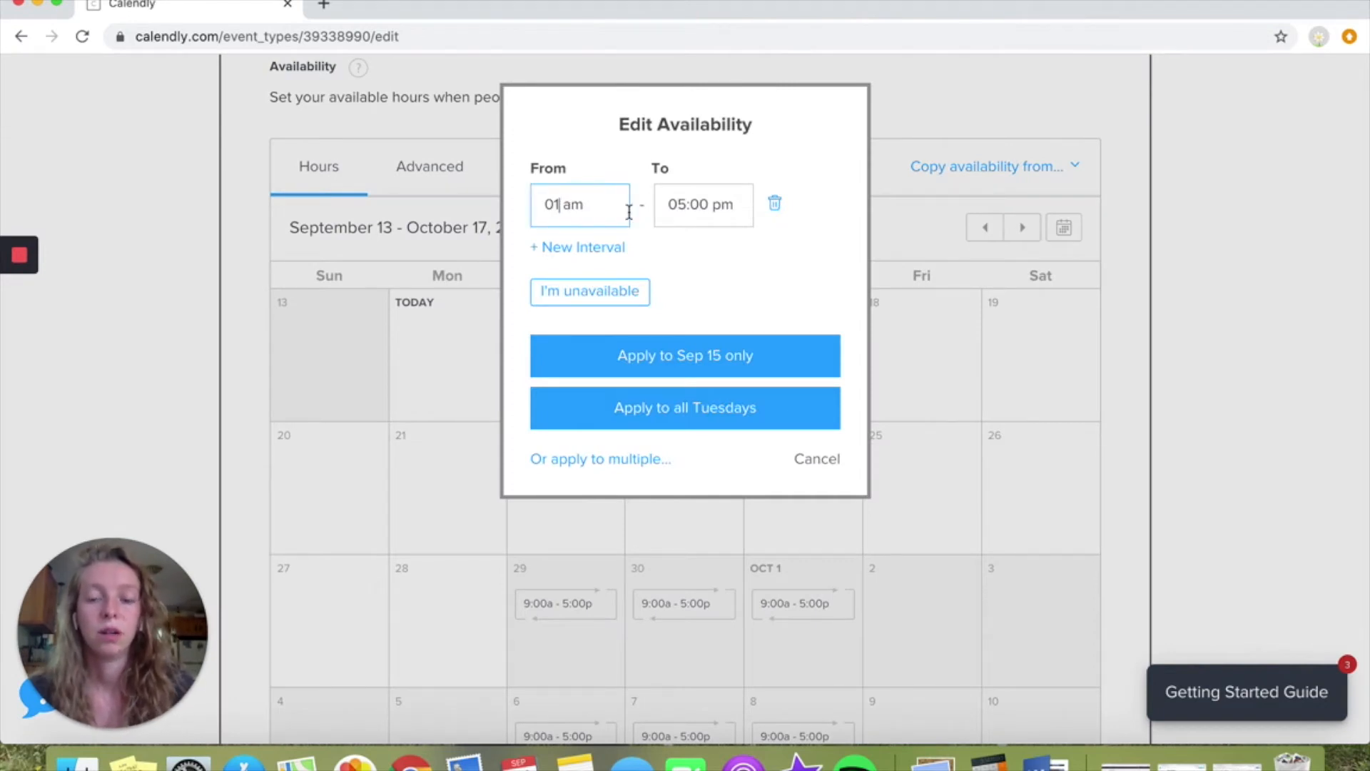
pyautogui.write('p')
pyautogui.click(687, 205)
pyautogui.press('BackSpace')
pyautogui.write('6')
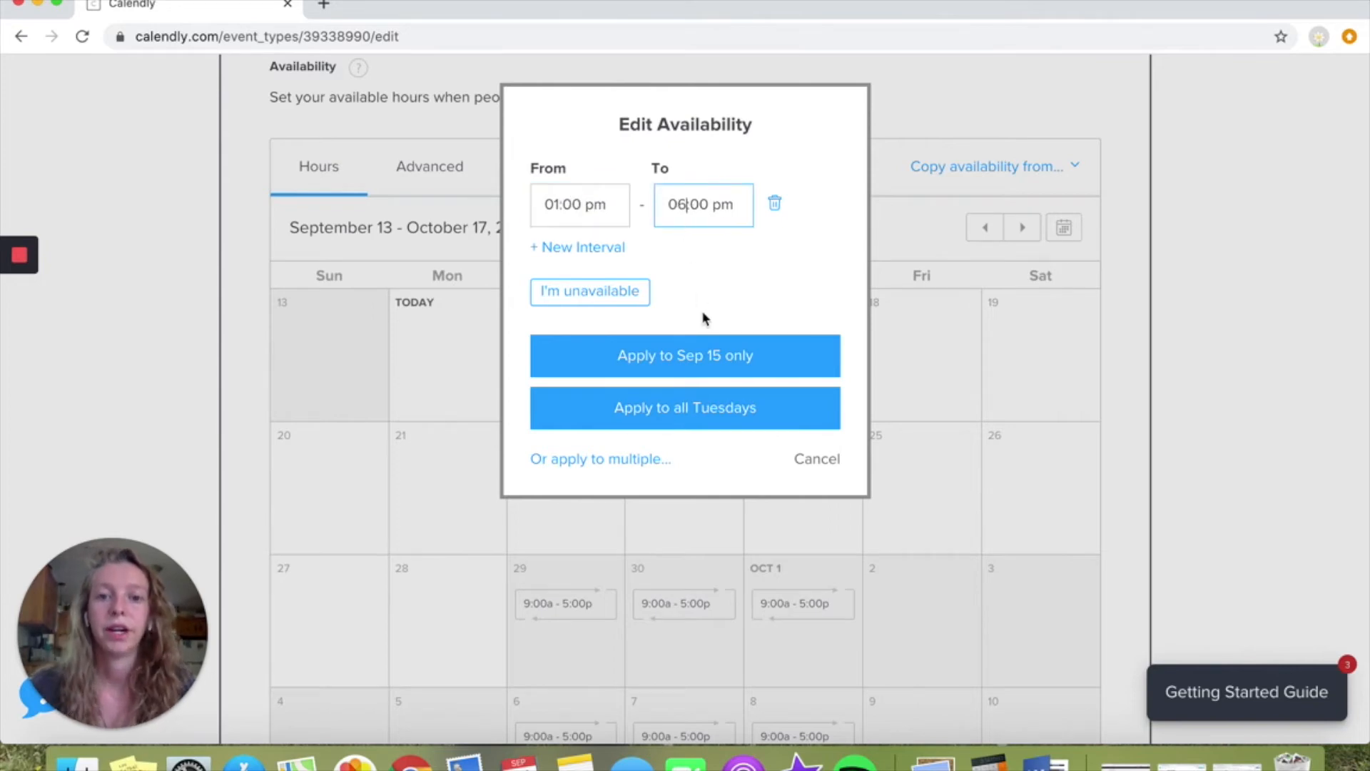
pyautogui.click(734, 408)
# Apply the Tuesday hours of 01:00 pm to 06:00 pm to all Wednesdays and Thursdays as well
pyautogui.click(575, 354)
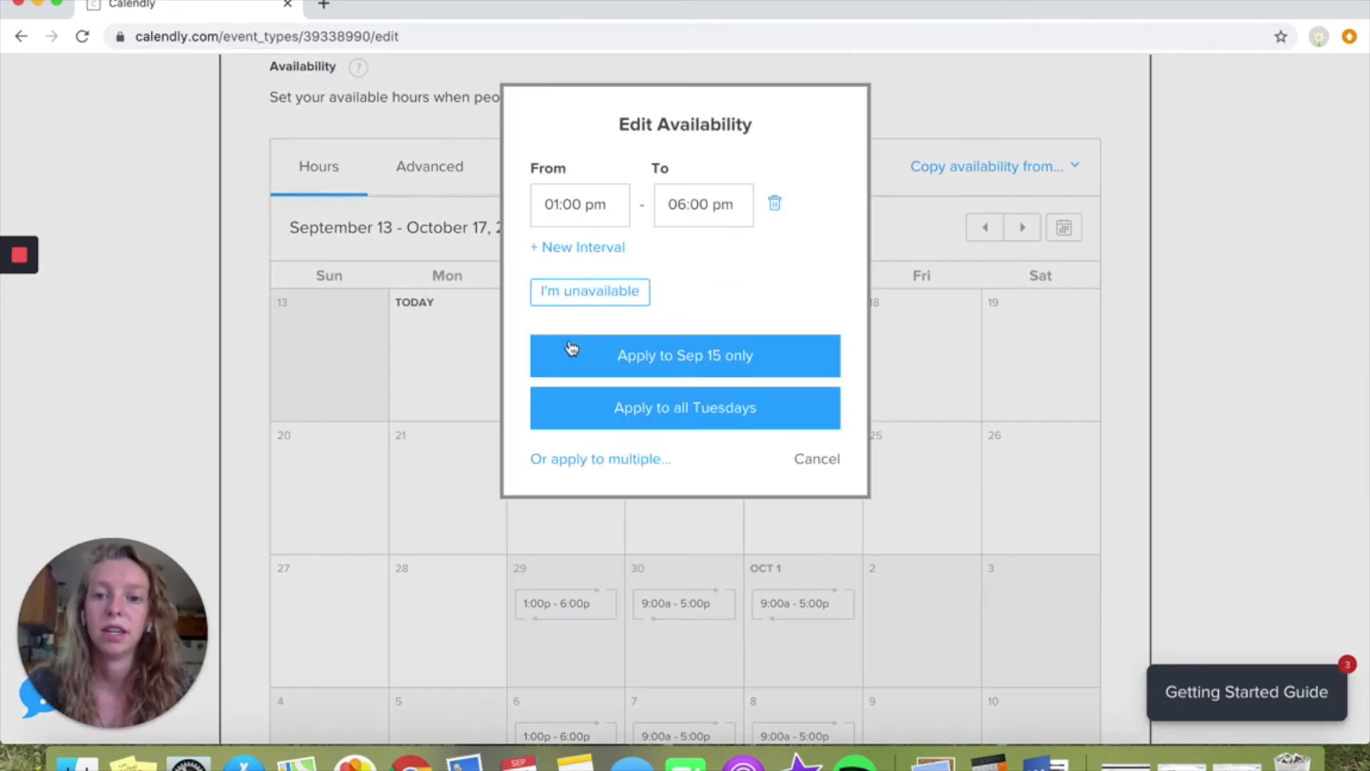
pyautogui.click(607, 459)
pyautogui.click(540, 431)
pyautogui.click(540, 477)
pyautogui.click(593, 625)
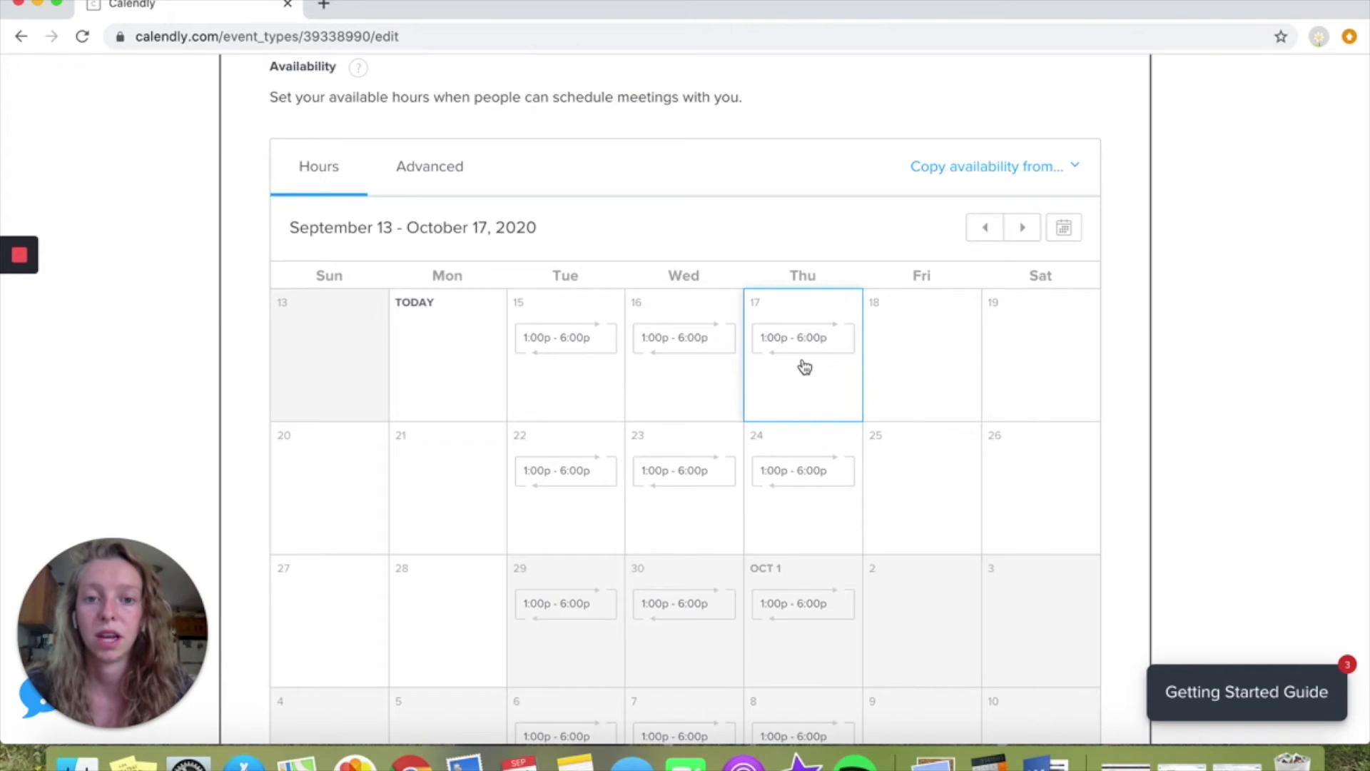
# Set a 15-minute buffer before the event in the advanced availability settings
pyautogui.scroll(-5, 757, 471)
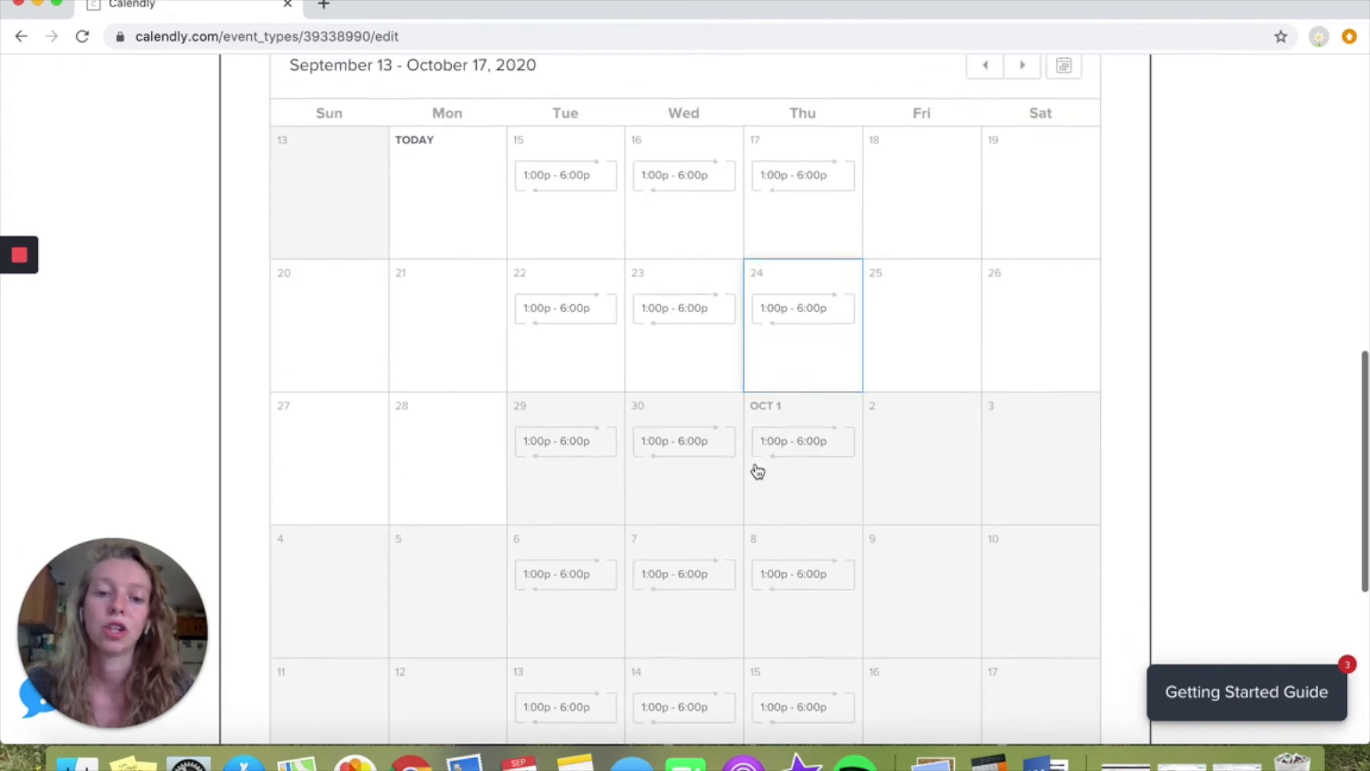
pyautogui.scroll(5, 755, 468)
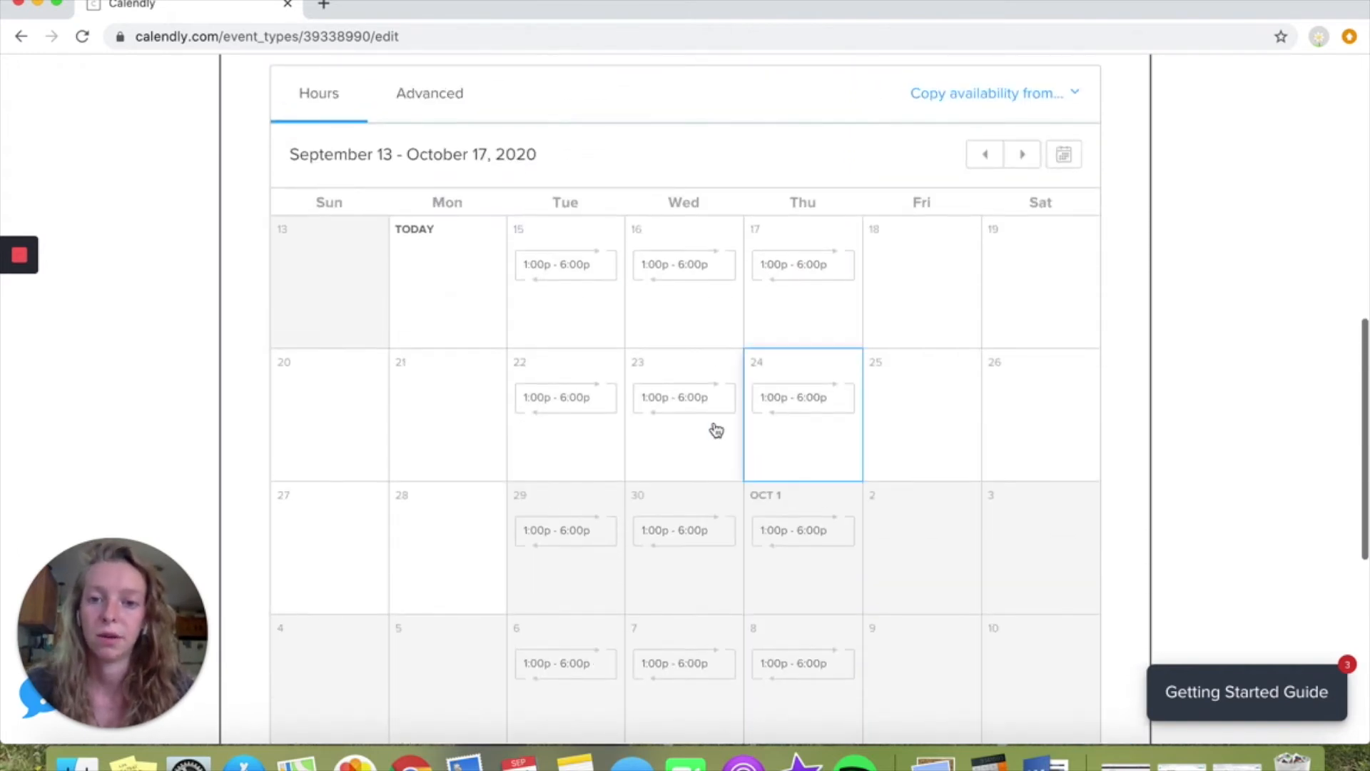
pyautogui.click(425, 100)
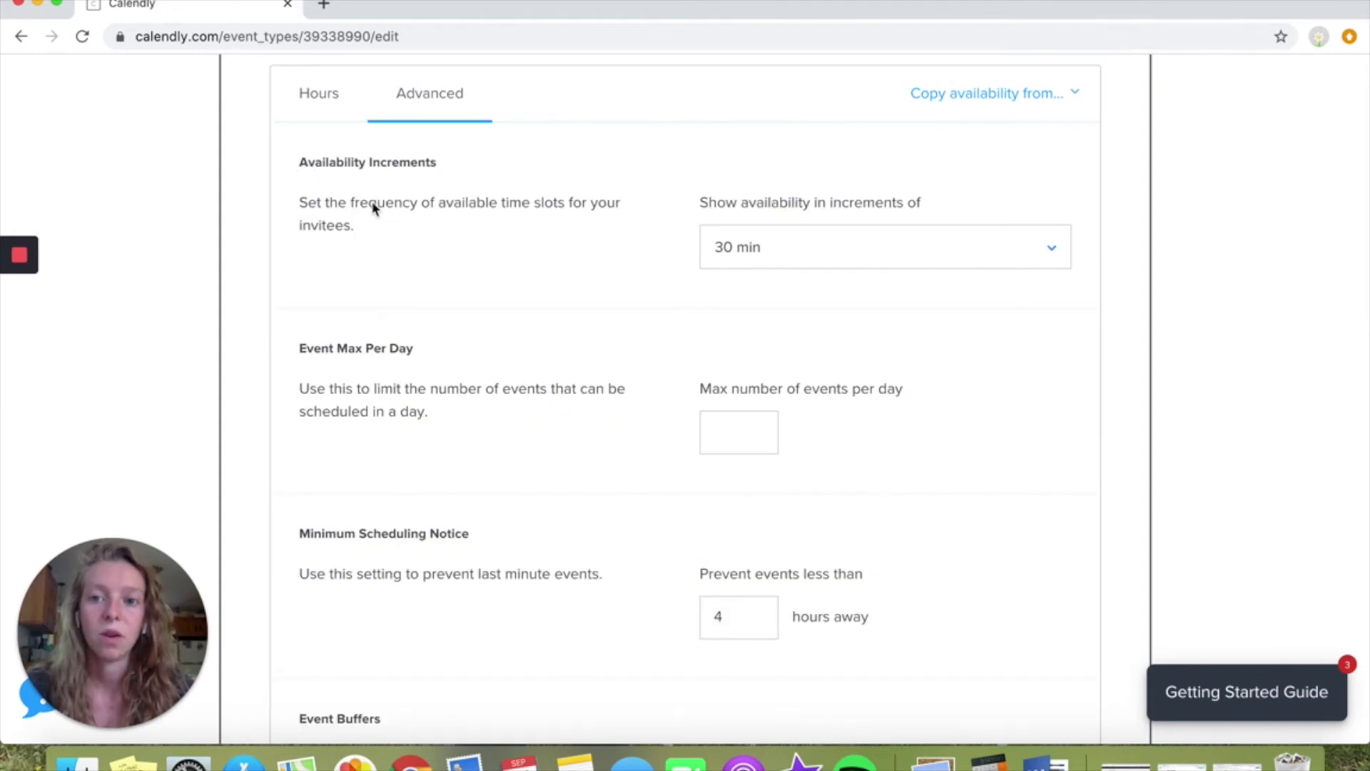
pyautogui.scroll(-5, 442, 272)
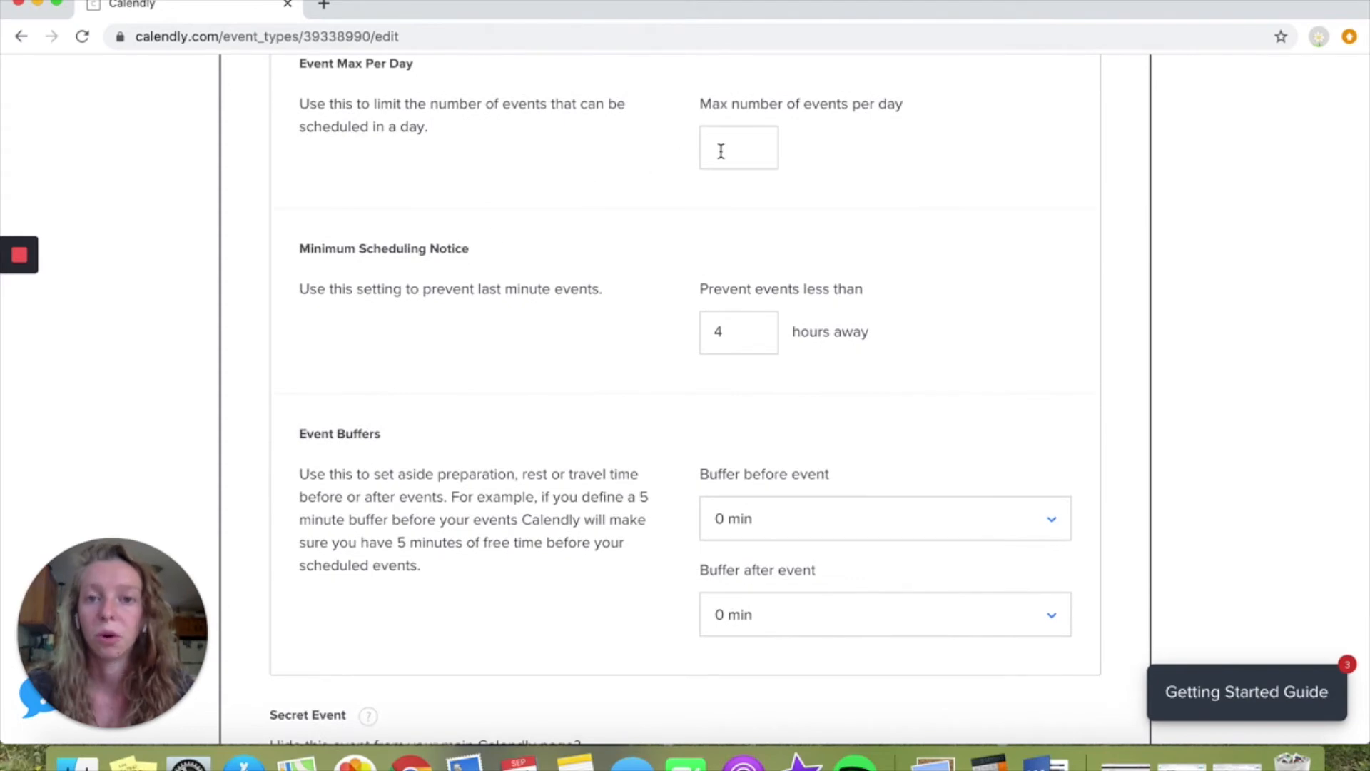
pyautogui.click(739, 142)
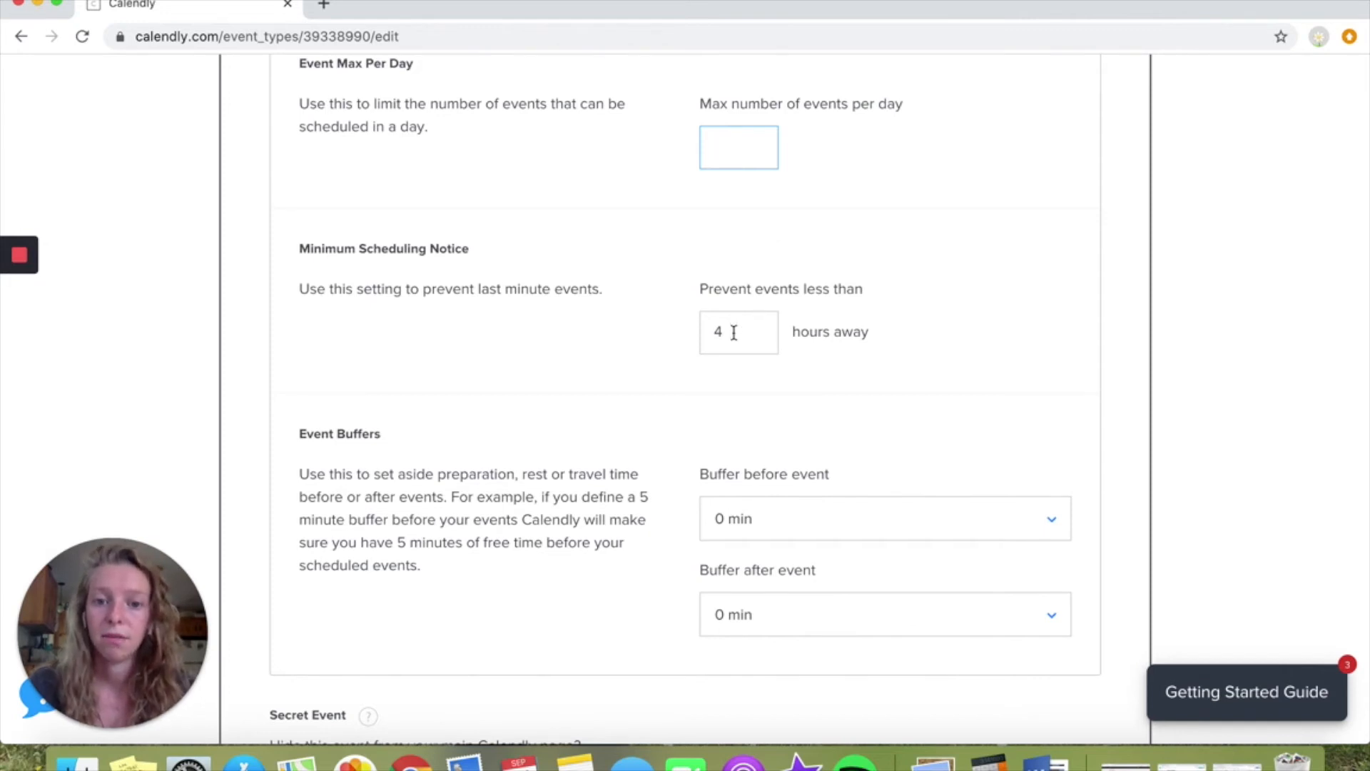
pyautogui.scroll(-3, 734, 331)
pyautogui.click(372, 398)
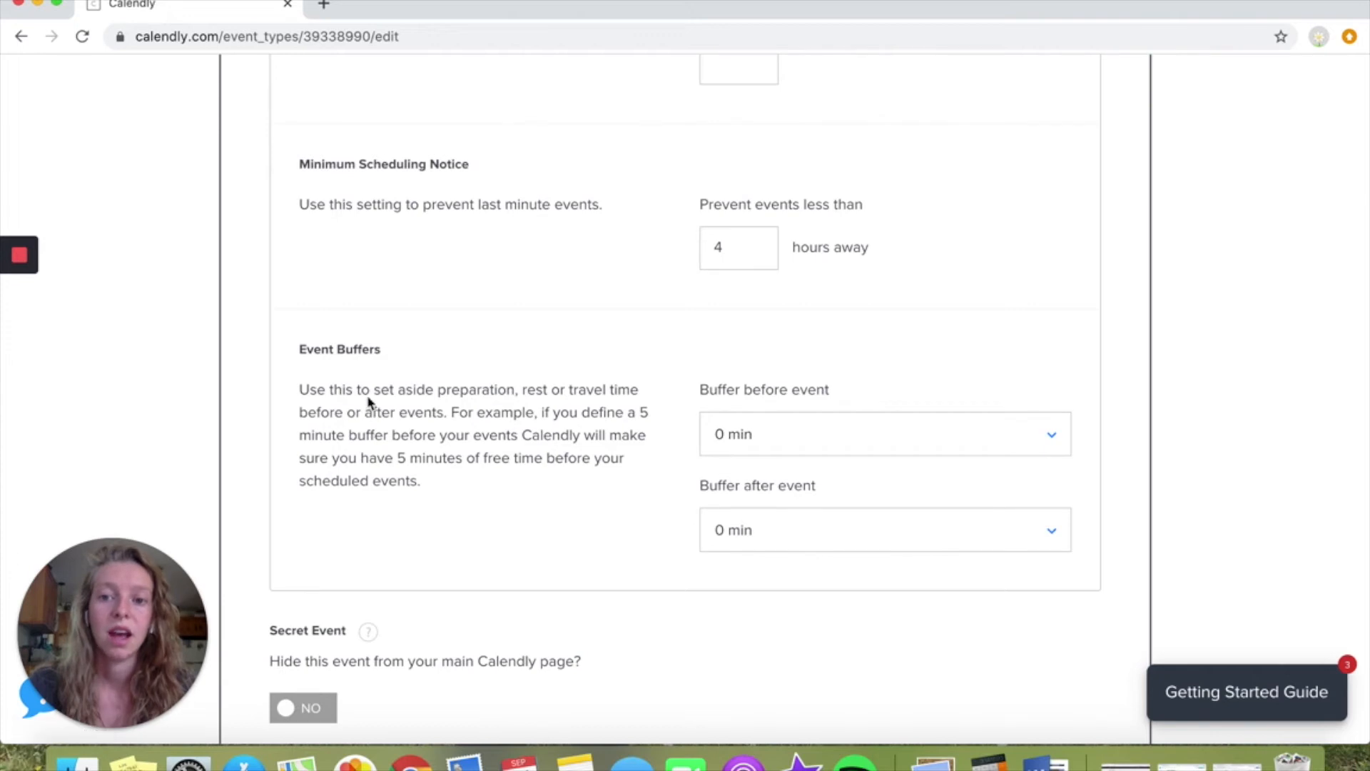
pyautogui.click(836, 440)
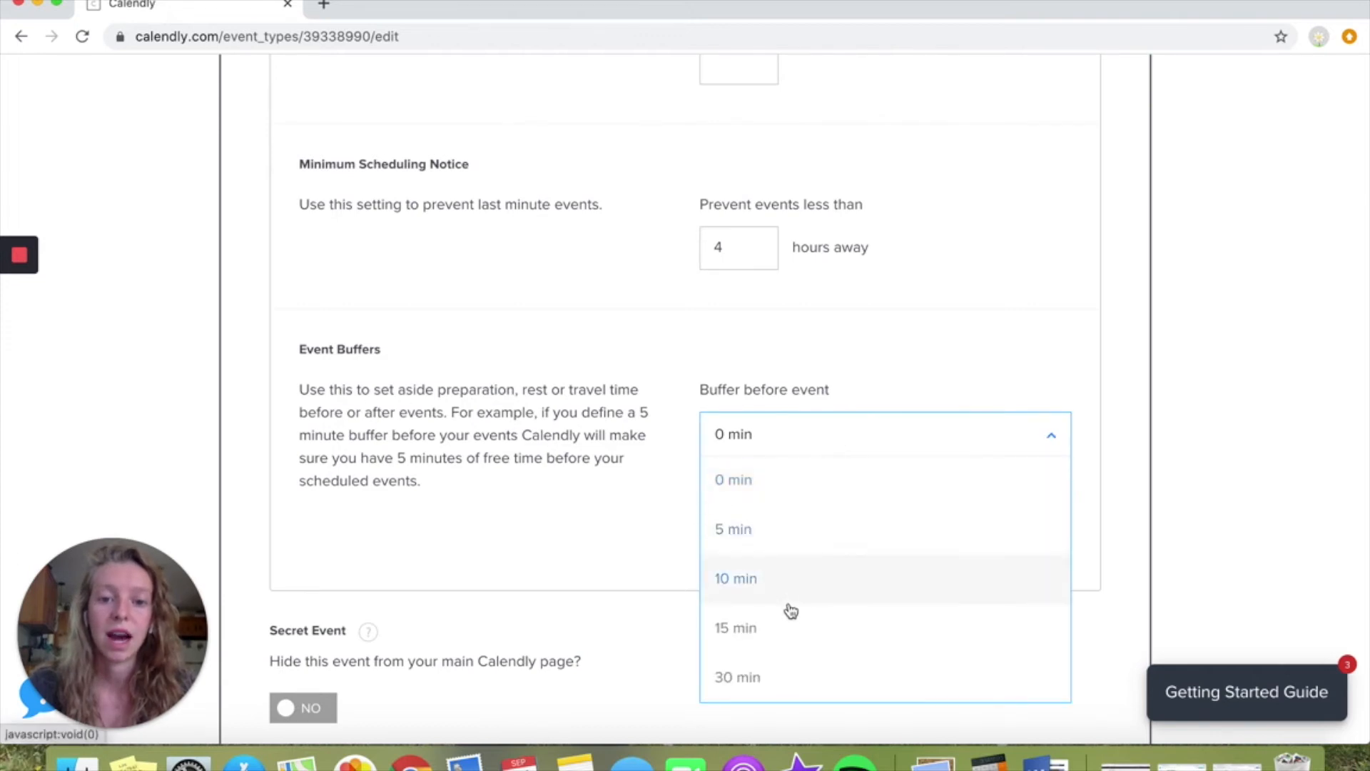
pyautogui.click(787, 626)
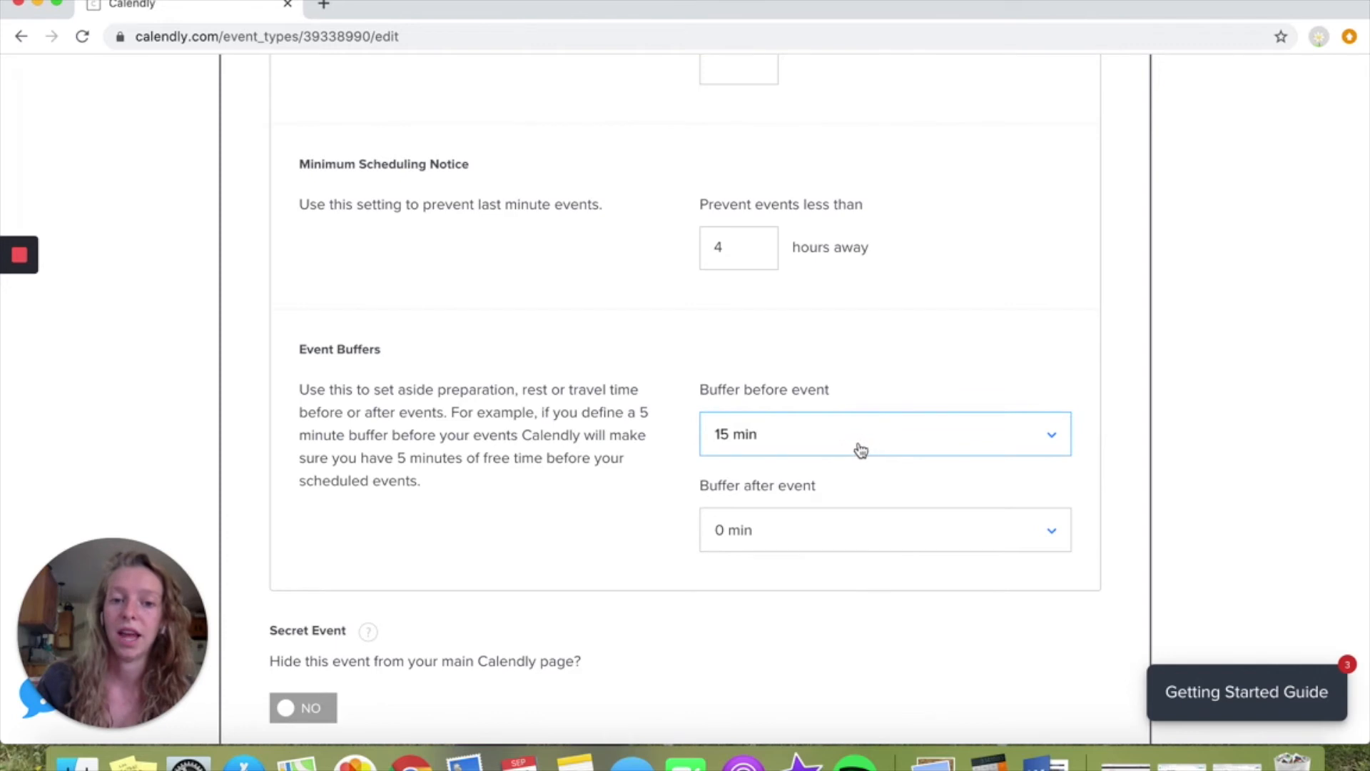
pyautogui.click(878, 553)
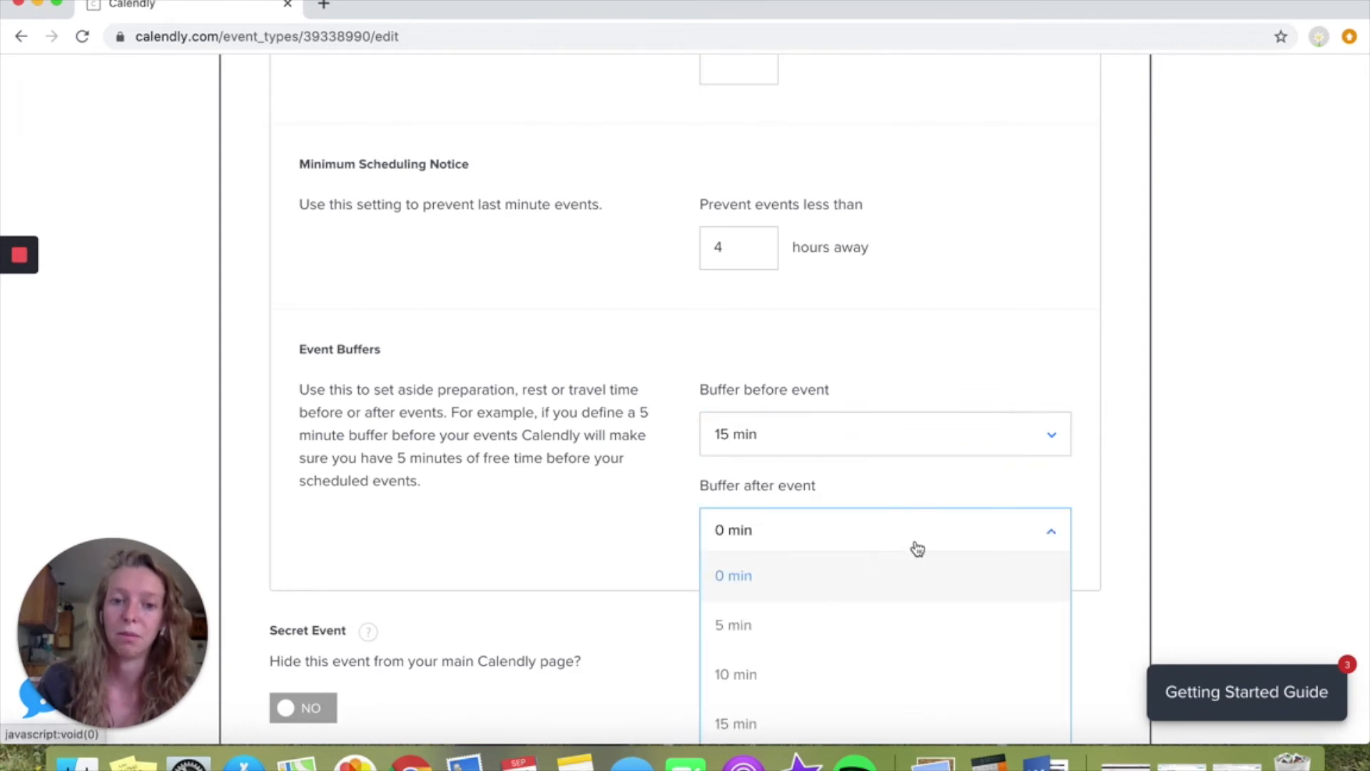
pyautogui.click(1122, 507)
# Return to the availability hours and save the event's booking settings
pyautogui.scroll(4, 1122, 505)
pyautogui.scroll(5, 1120, 505)
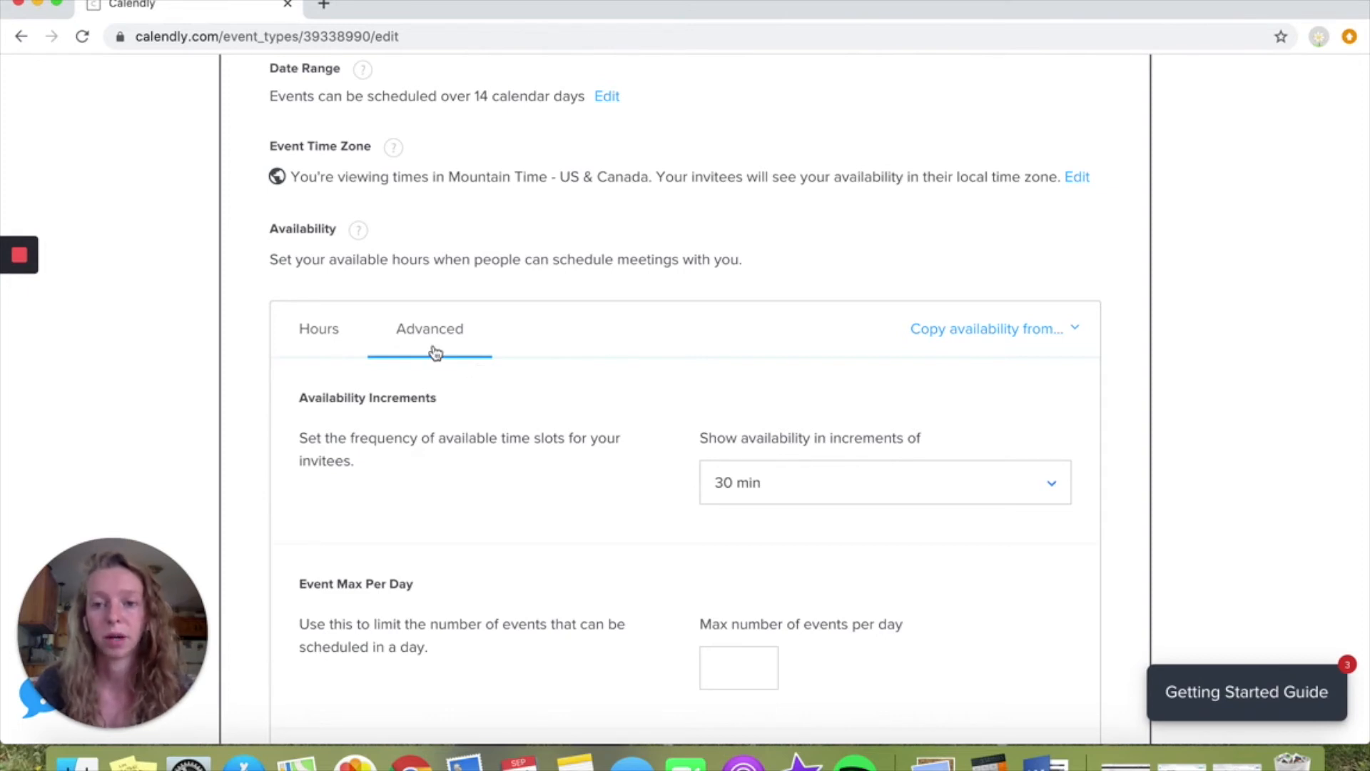
pyautogui.click(336, 335)
pyautogui.scroll(-10, 697, 394)
pyautogui.click(1101, 582)
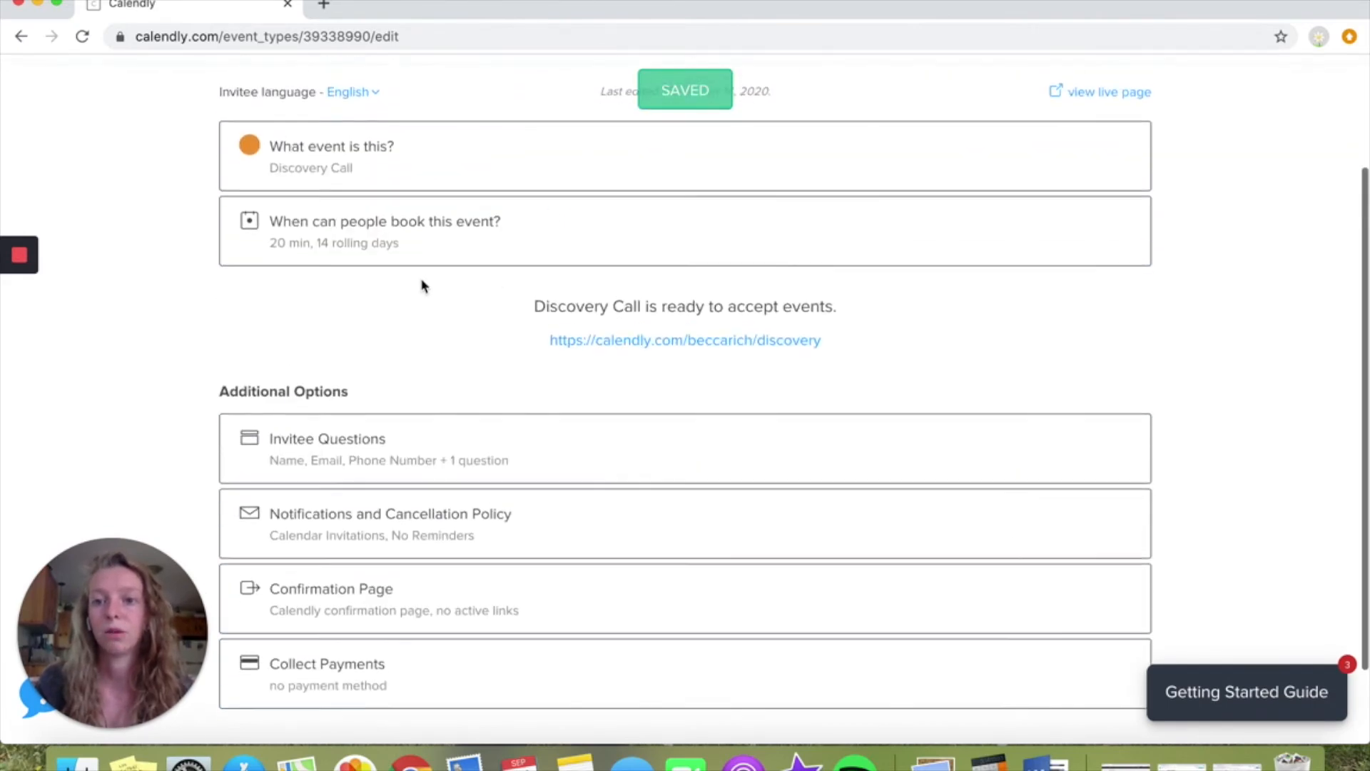
# Review the event's invitee questions and save and close that section
pyautogui.scroll(-3, 420, 278)
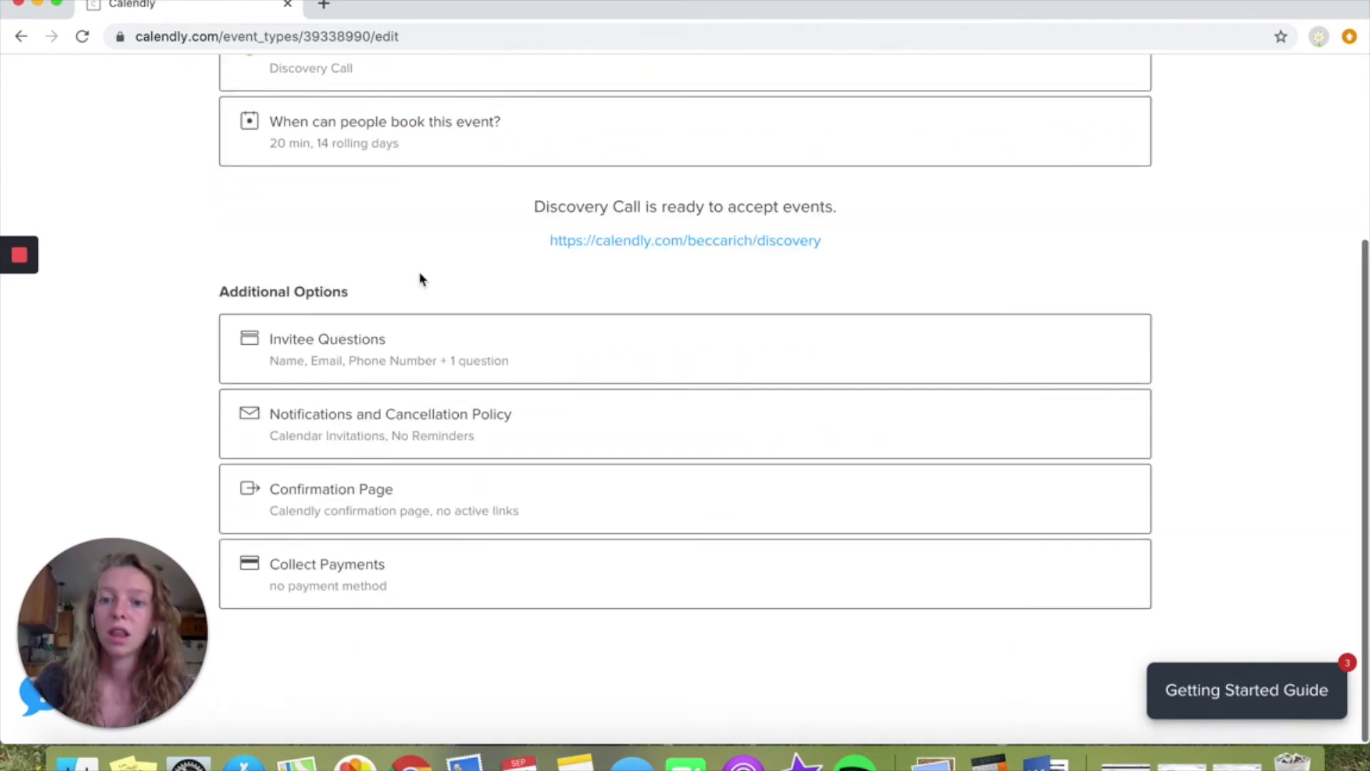
pyautogui.click(520, 373)
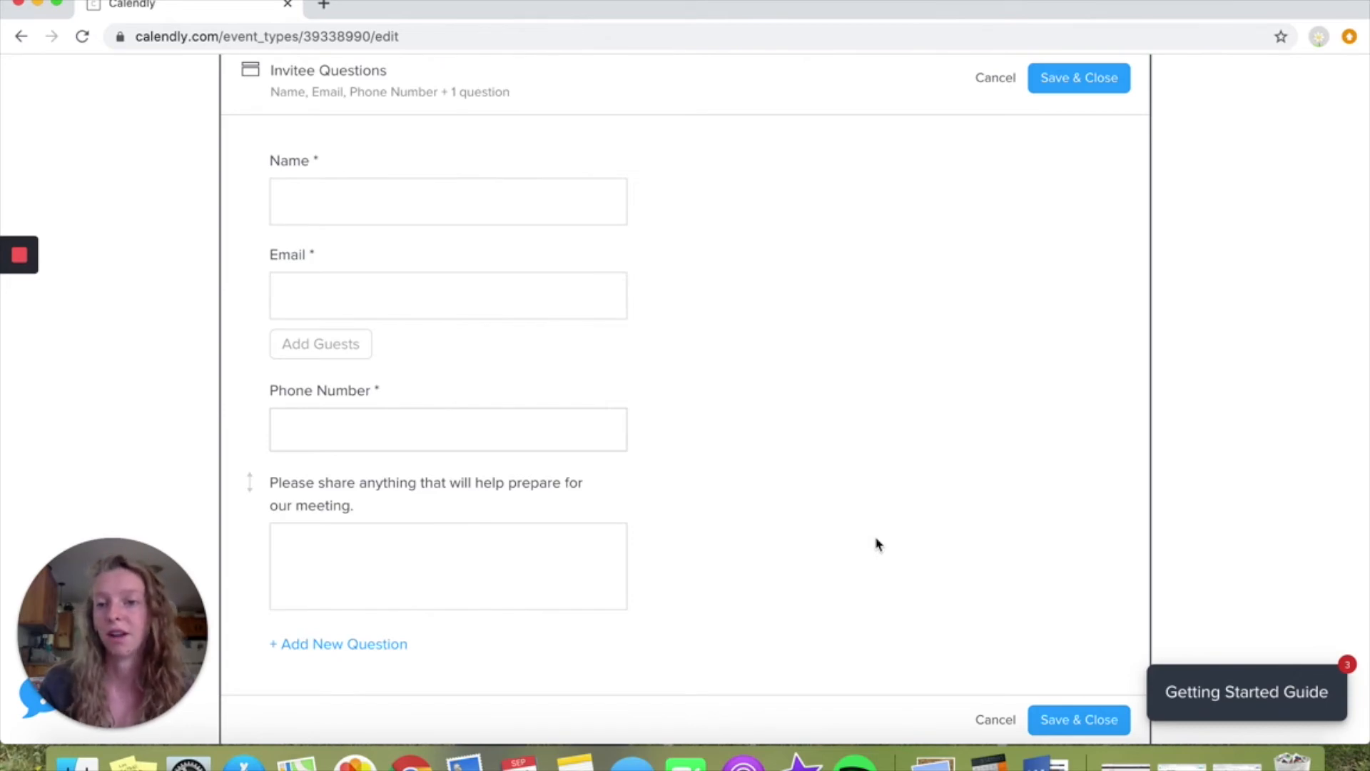
pyautogui.scroll(-3, 878, 544)
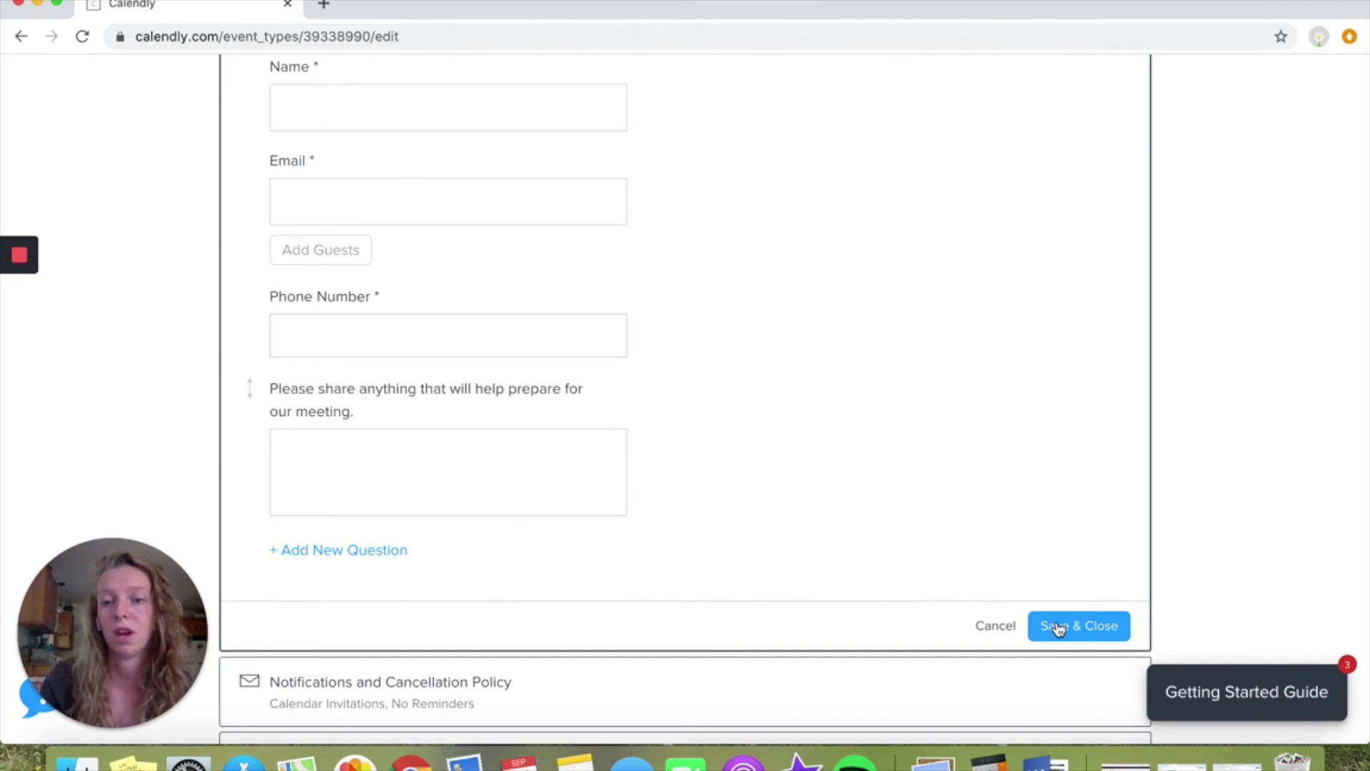
pyautogui.click(1058, 628)
# Examine the notification options for calendar invitations, email reminders, email follow-up and text reminders
pyautogui.scroll(-2, 717, 482)
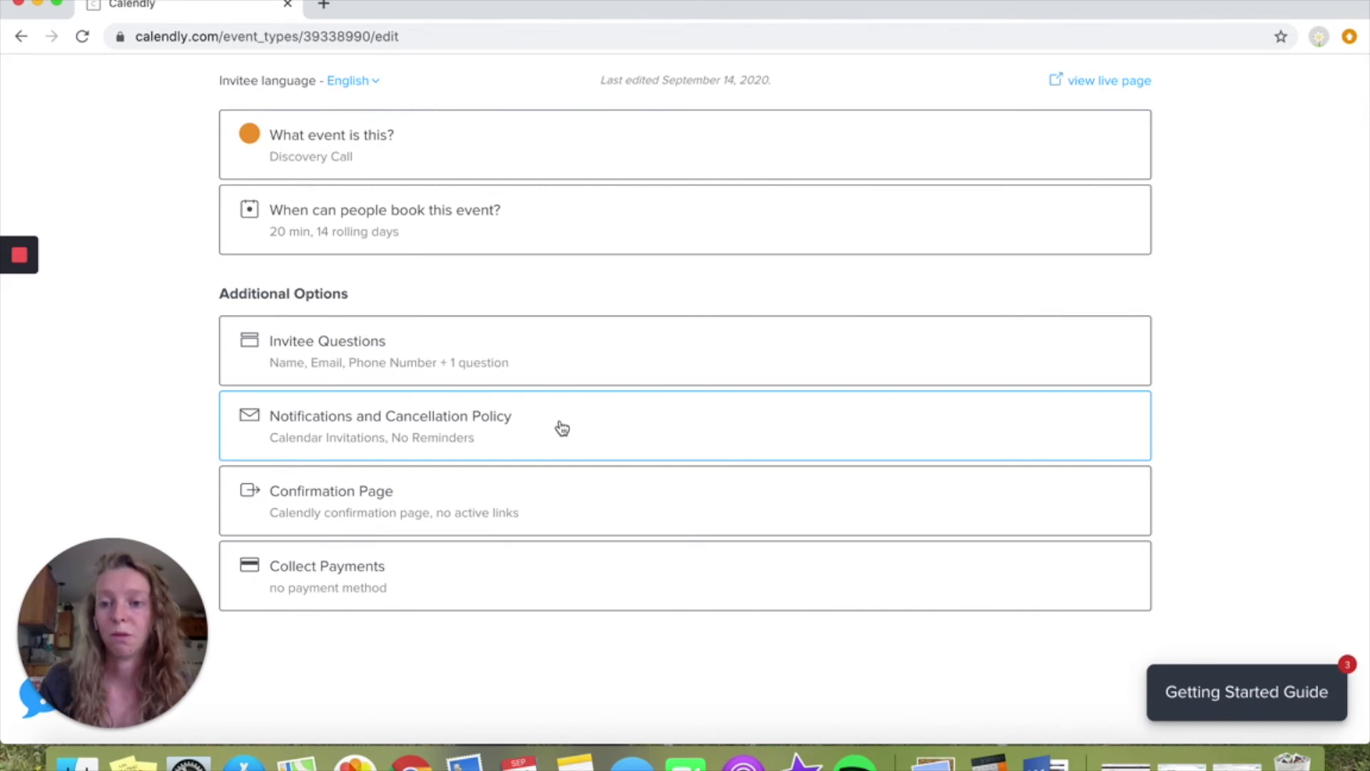
pyautogui.click(562, 427)
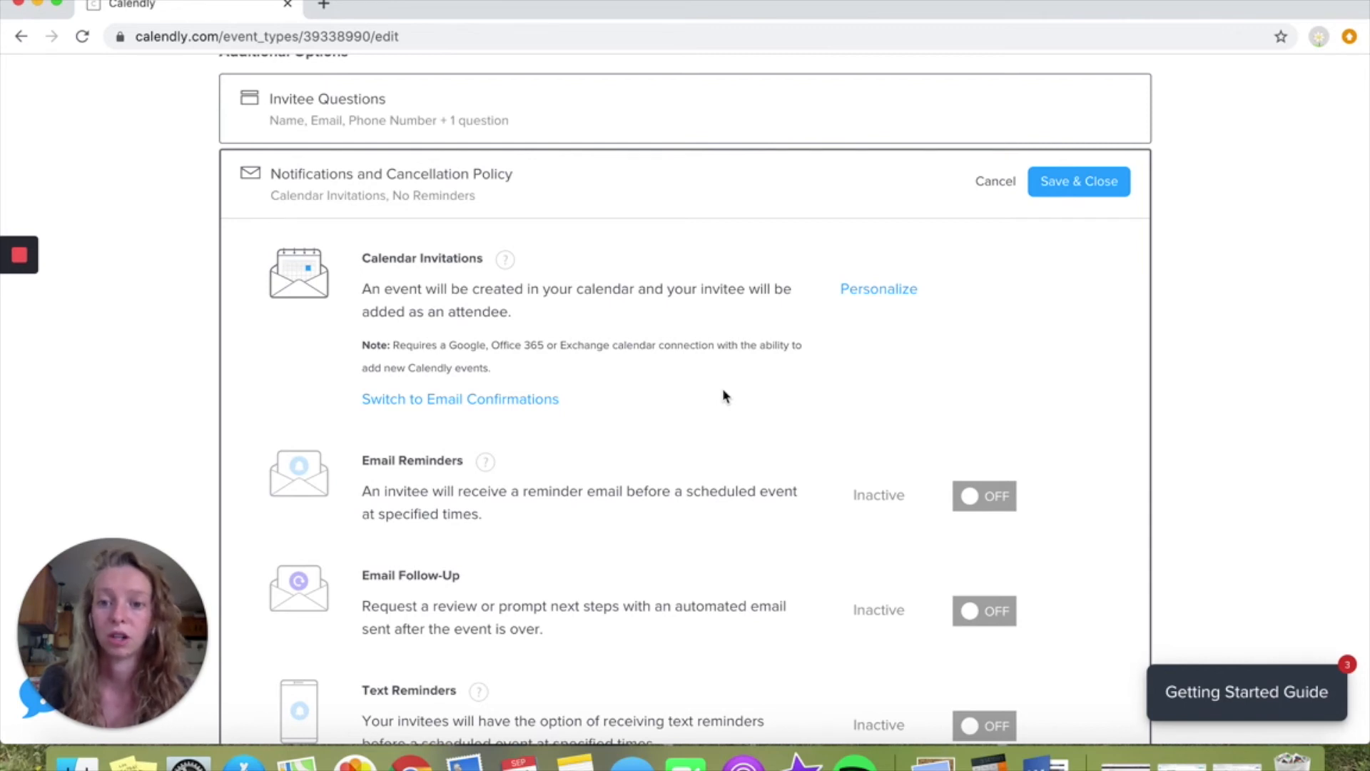
pyautogui.scroll(-2, 723, 392)
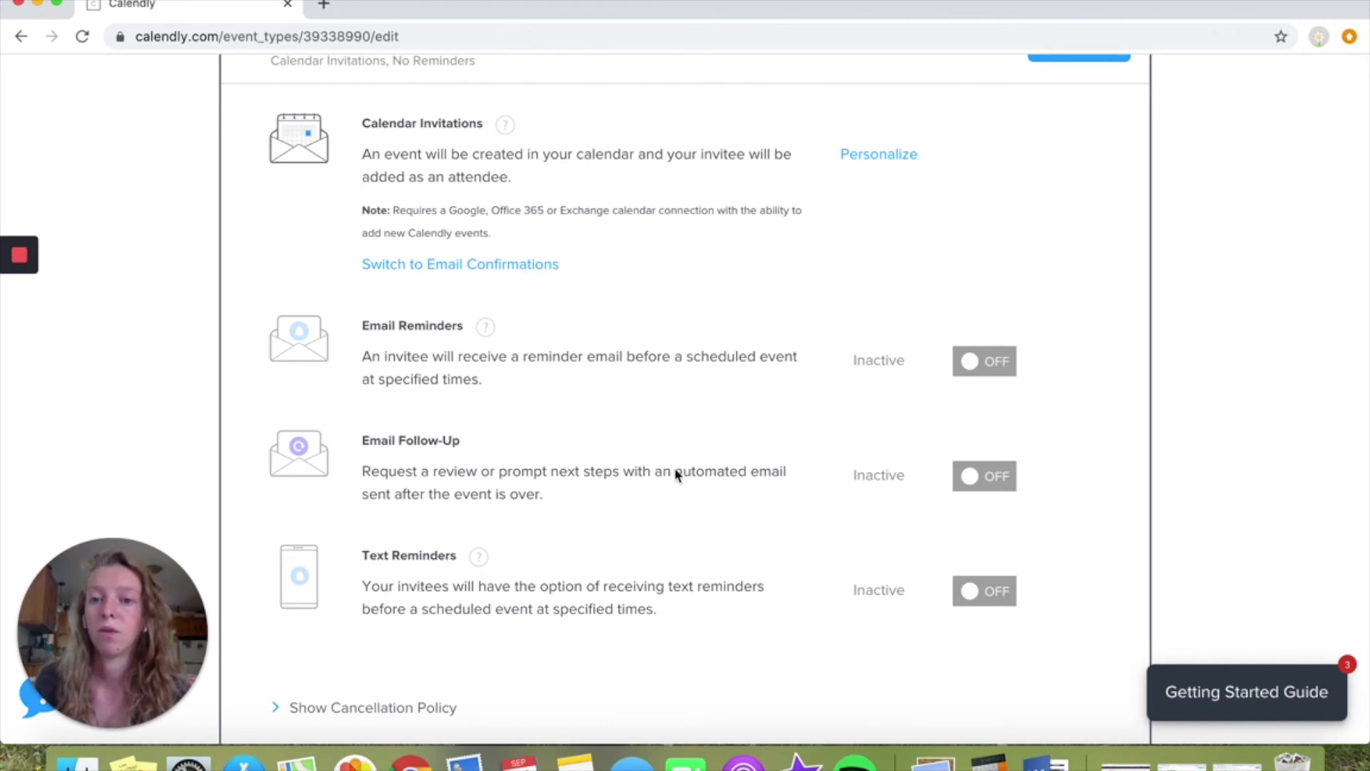
pyautogui.scroll(1, 499, 337)
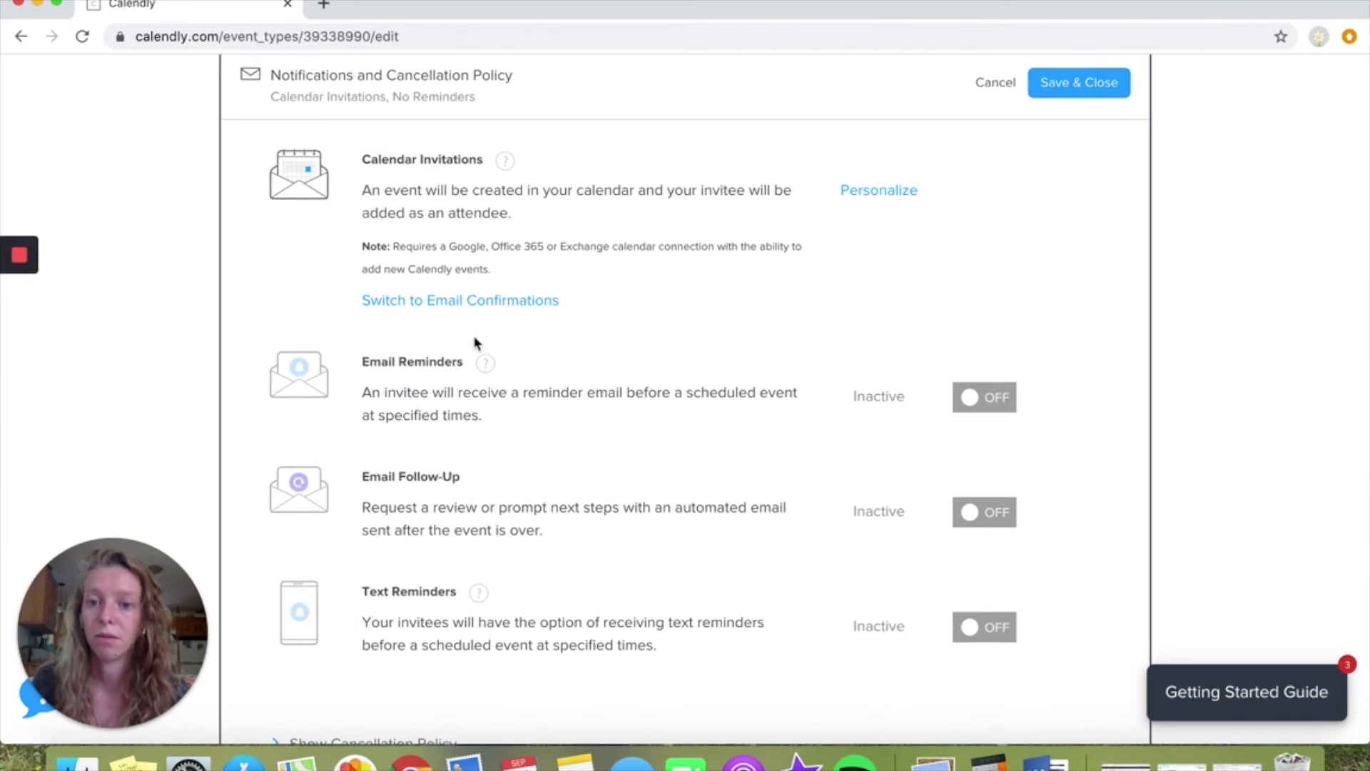
# Turn on email reminders and email follow-up for the event, and open the reminder email's settings to review its template and timing
pyautogui.click(1009, 400)
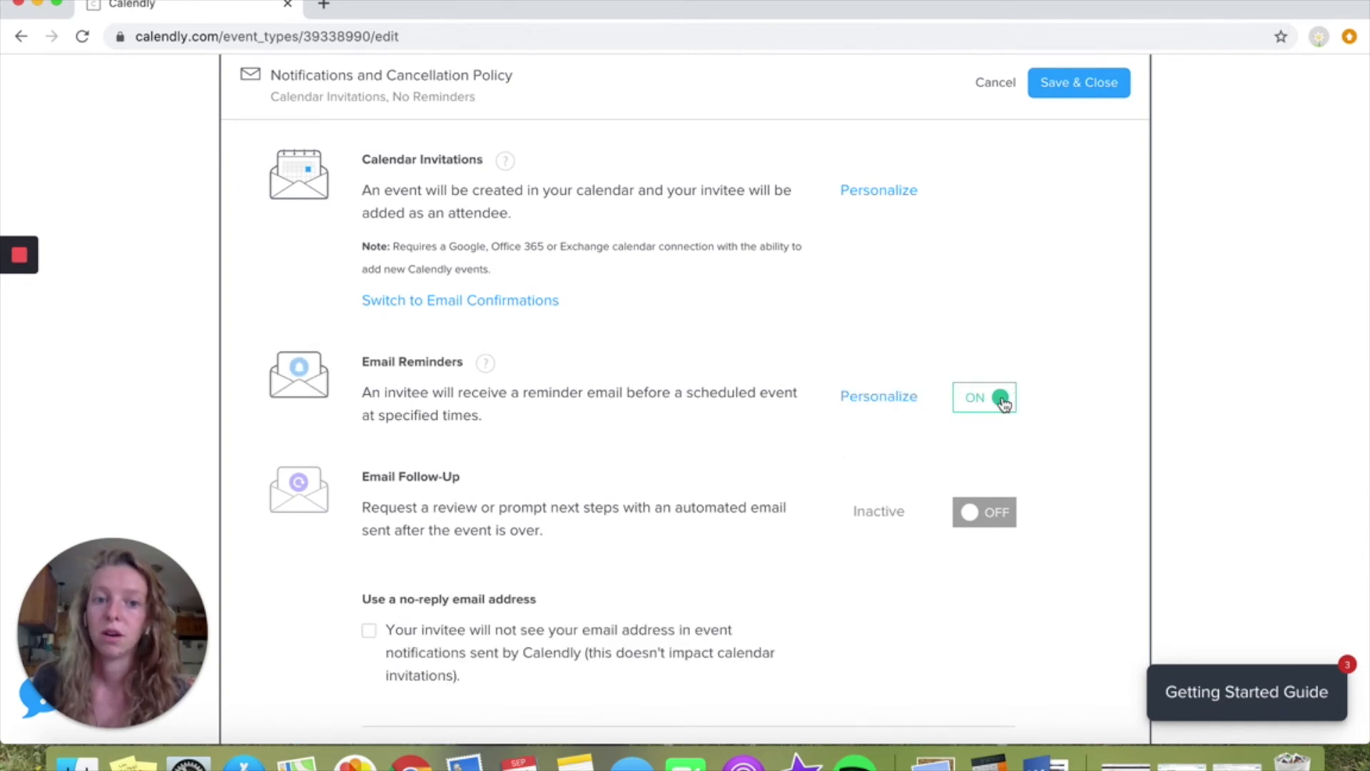
pyautogui.click(984, 514)
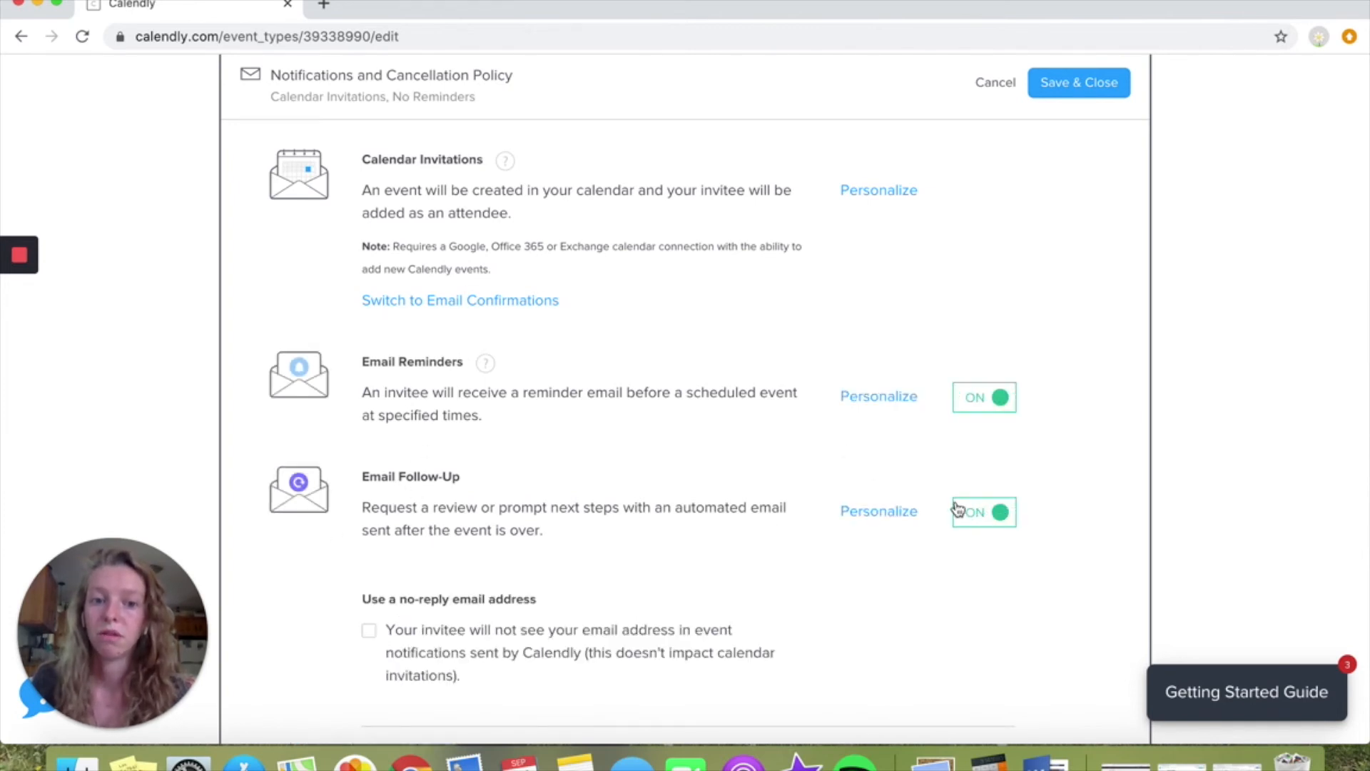
pyautogui.click(867, 398)
pyautogui.scroll(-8, 577, 431)
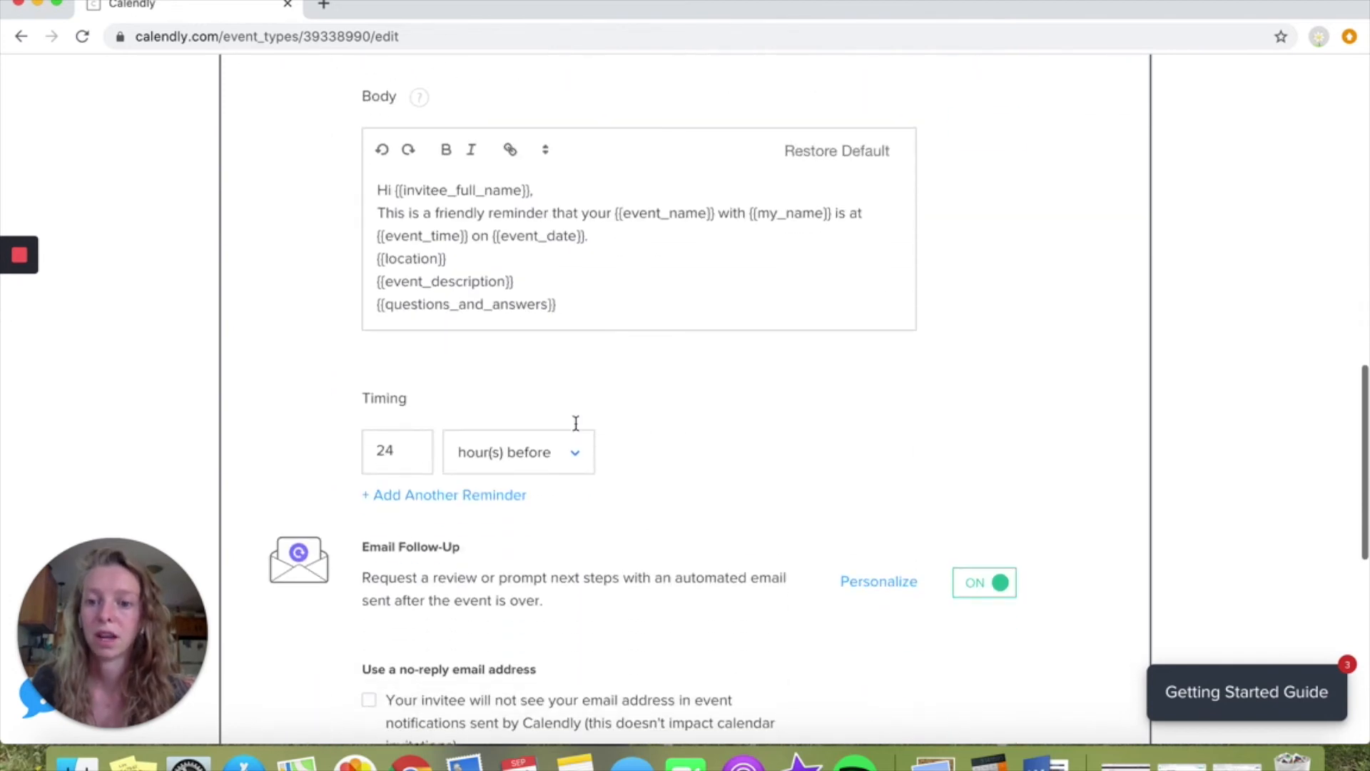
pyautogui.moveTo(409, 451); pyautogui.dragTo(365, 450)
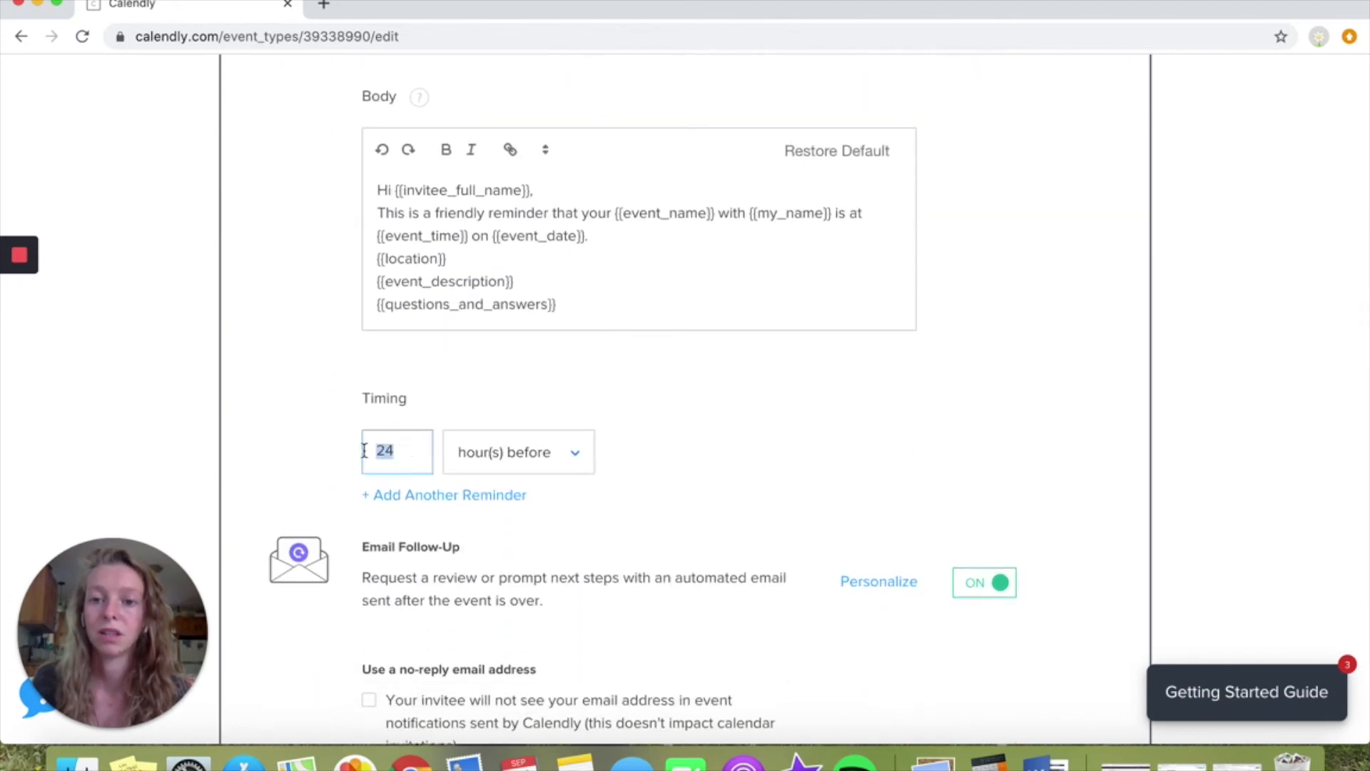
pyautogui.click(402, 450)
pyautogui.scroll(3, 508, 447)
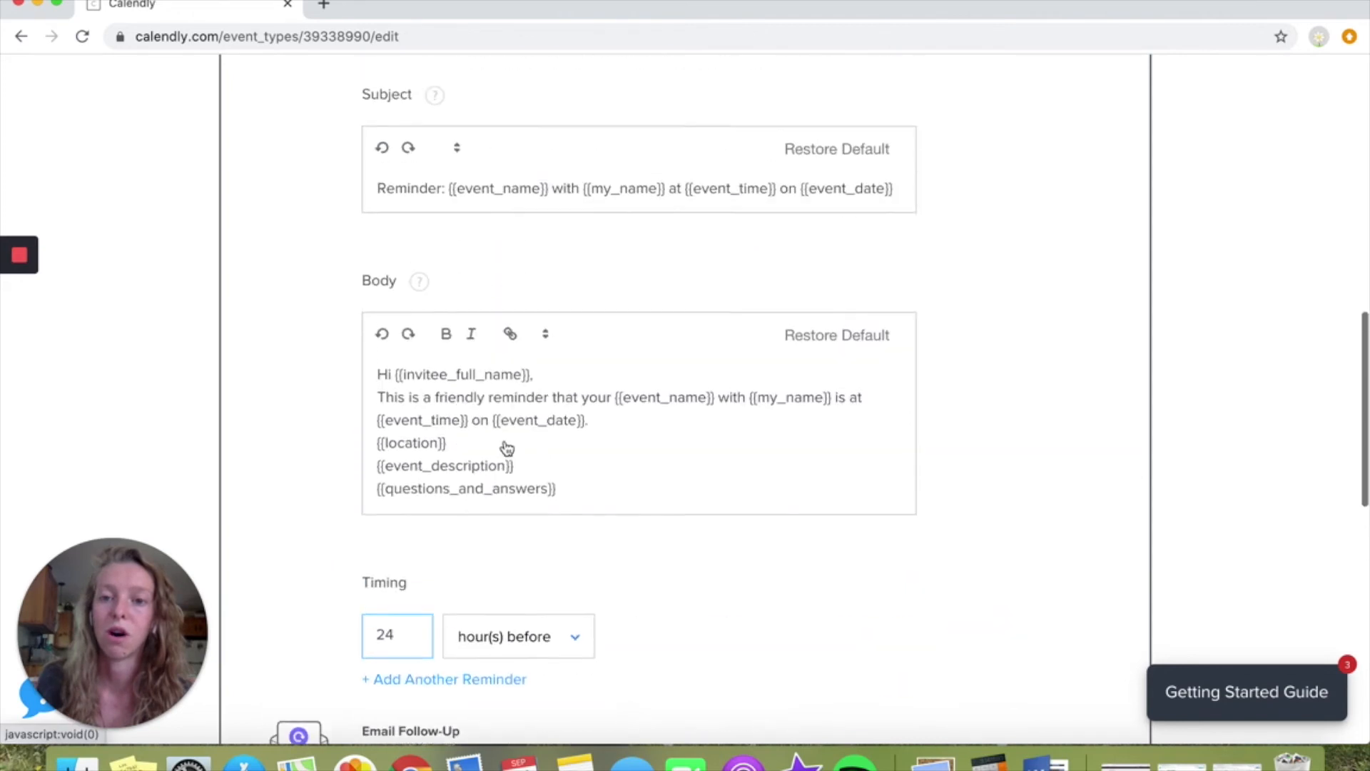
pyautogui.scroll(-4, 620, 410)
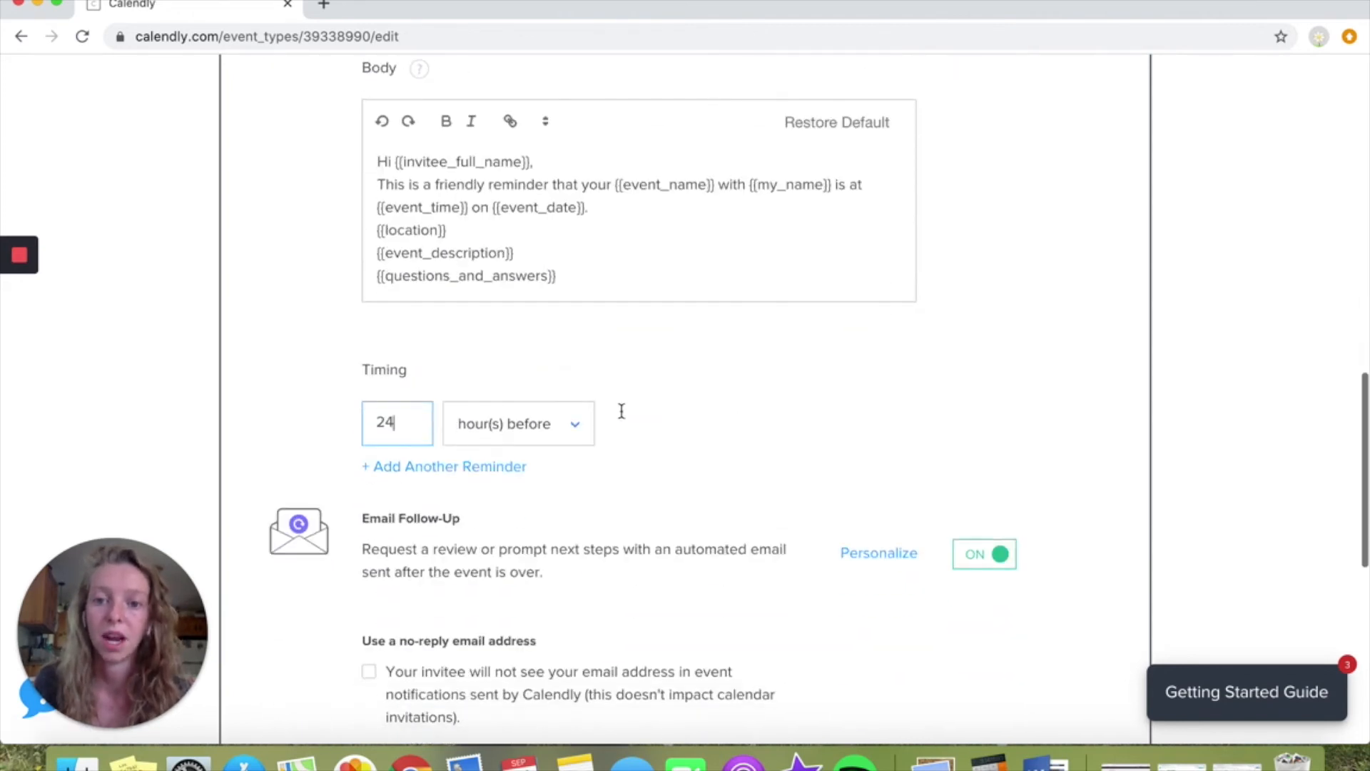
# Add a second email reminder timed 30 minutes before the event
pyautogui.click(480, 467)
pyautogui.click(504, 483)
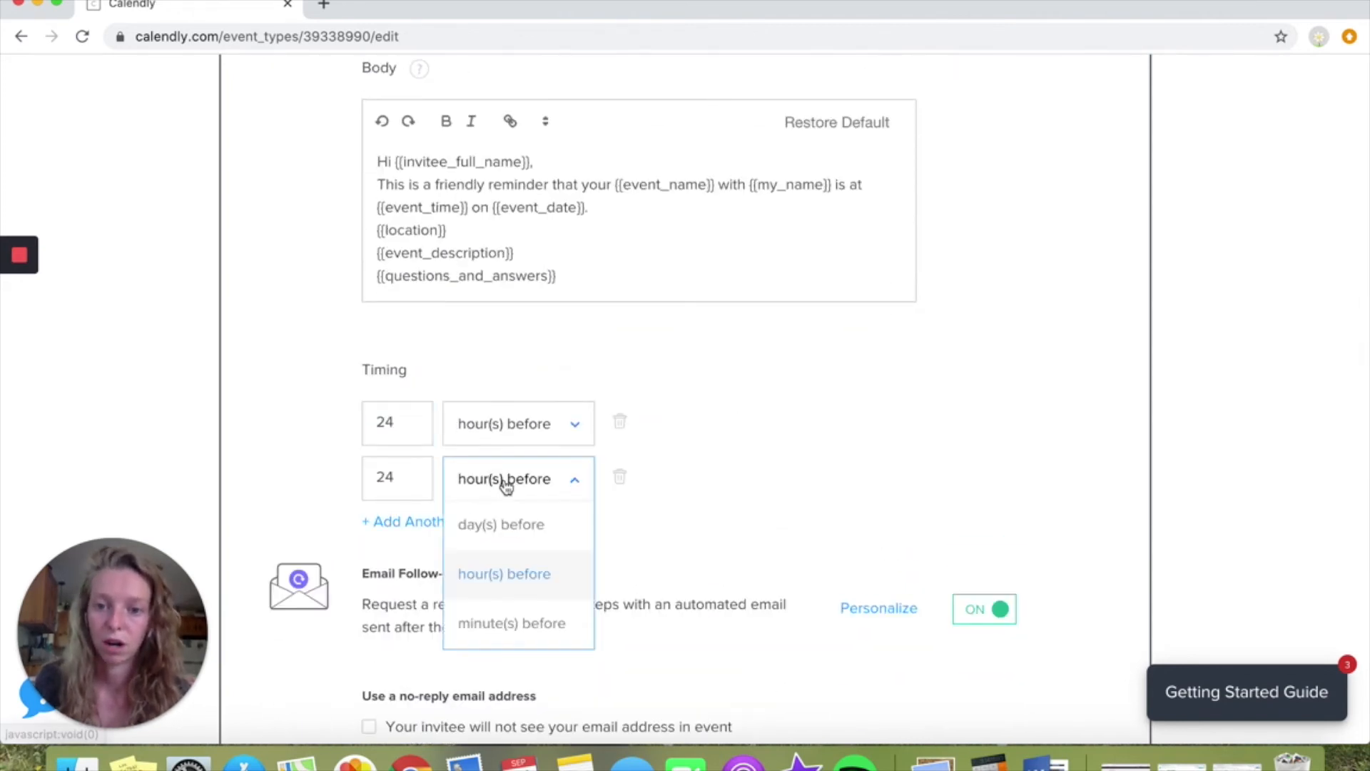
pyautogui.click(504, 621)
pyautogui.moveTo(411, 477); pyautogui.dragTo(345, 476)
pyautogui.write('60')
pyautogui.press('BackSpace')
pyautogui.press('BackSpace')
pyautogui.write('30')
pyautogui.click(810, 508)
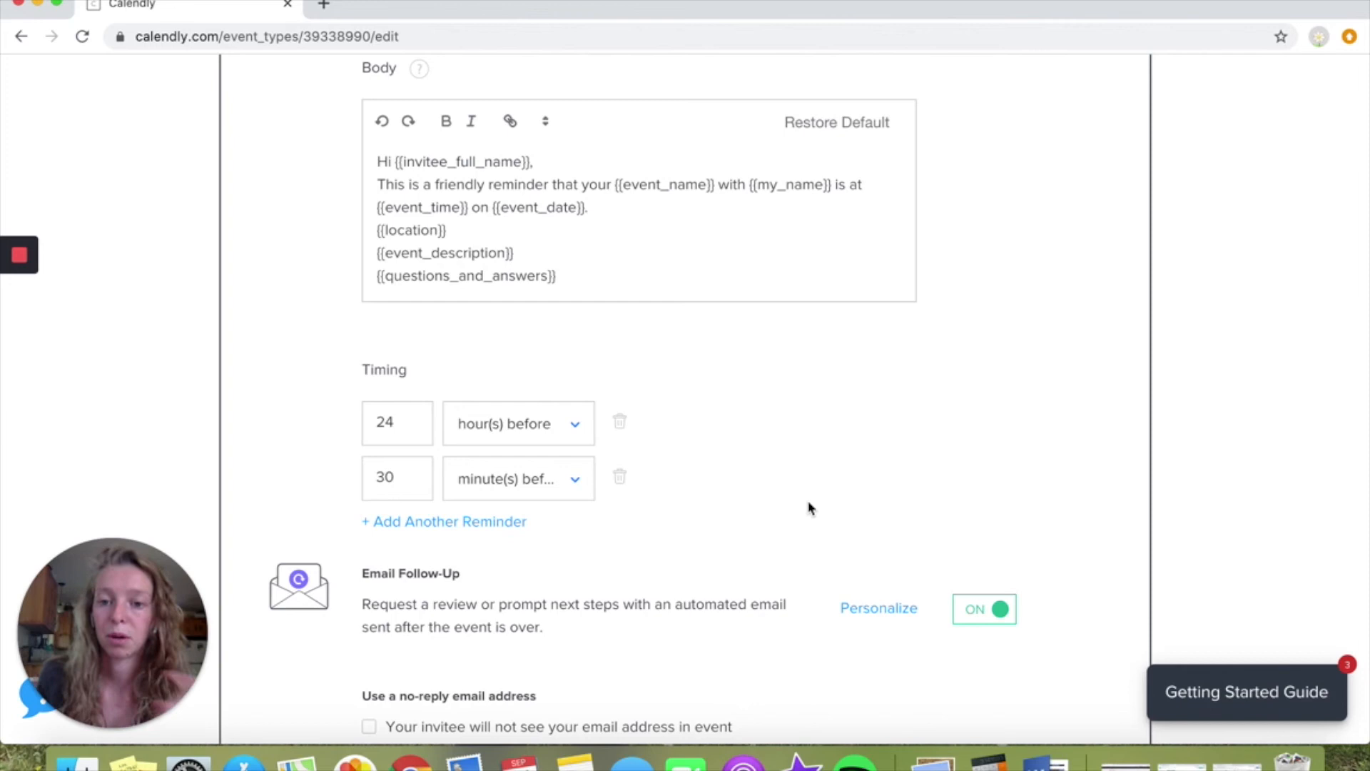
# Review the follow-up email's subject, body and timing, and save and close the notification settings
pyautogui.scroll(-4, 810, 509)
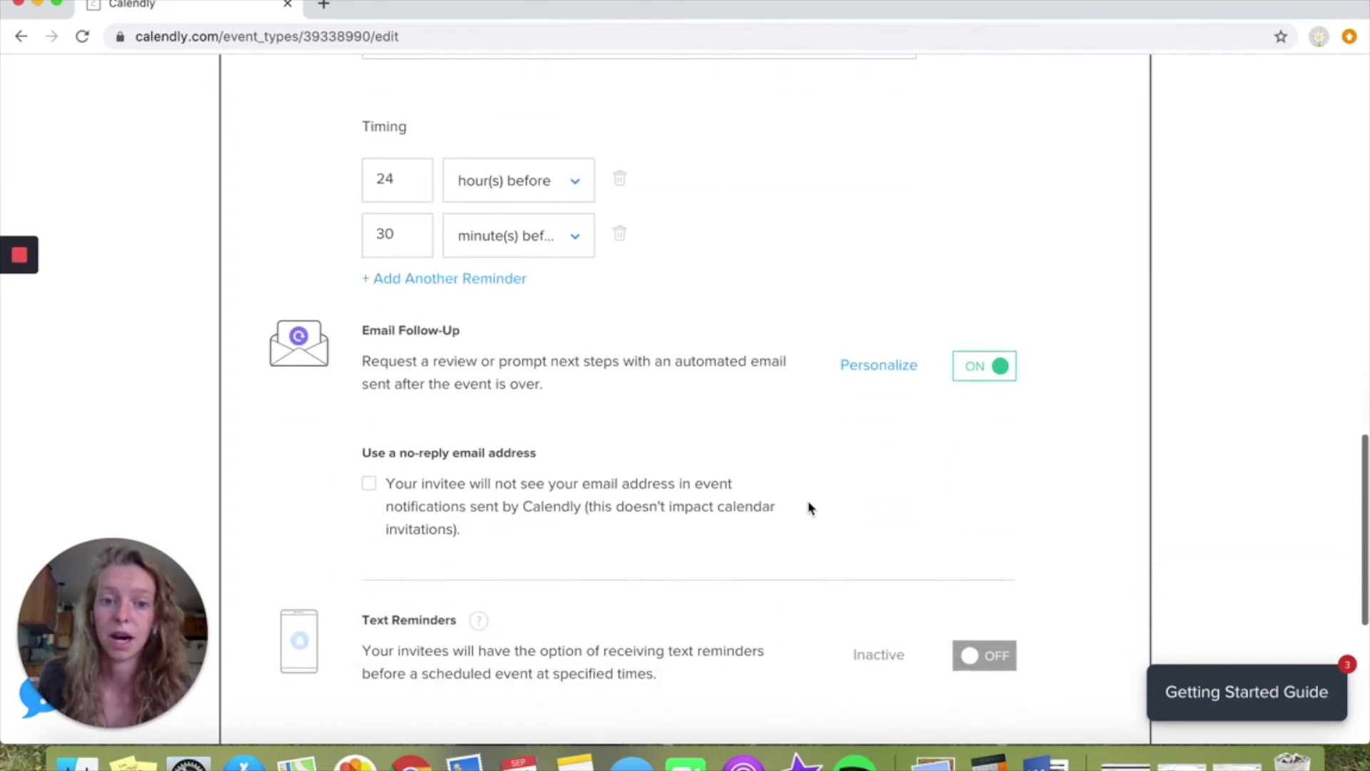
pyautogui.click(877, 376)
pyautogui.scroll(3, 631, 329)
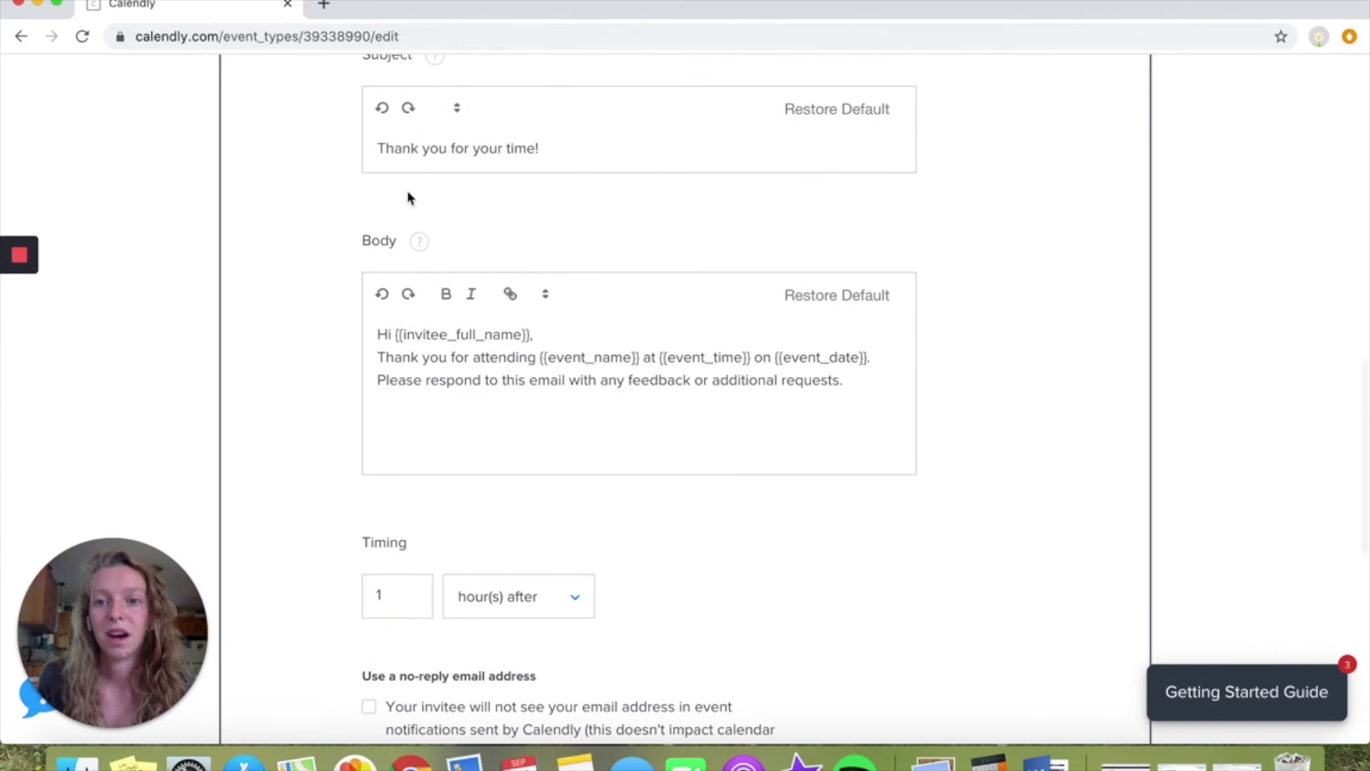
pyautogui.scroll(2, 429, 178)
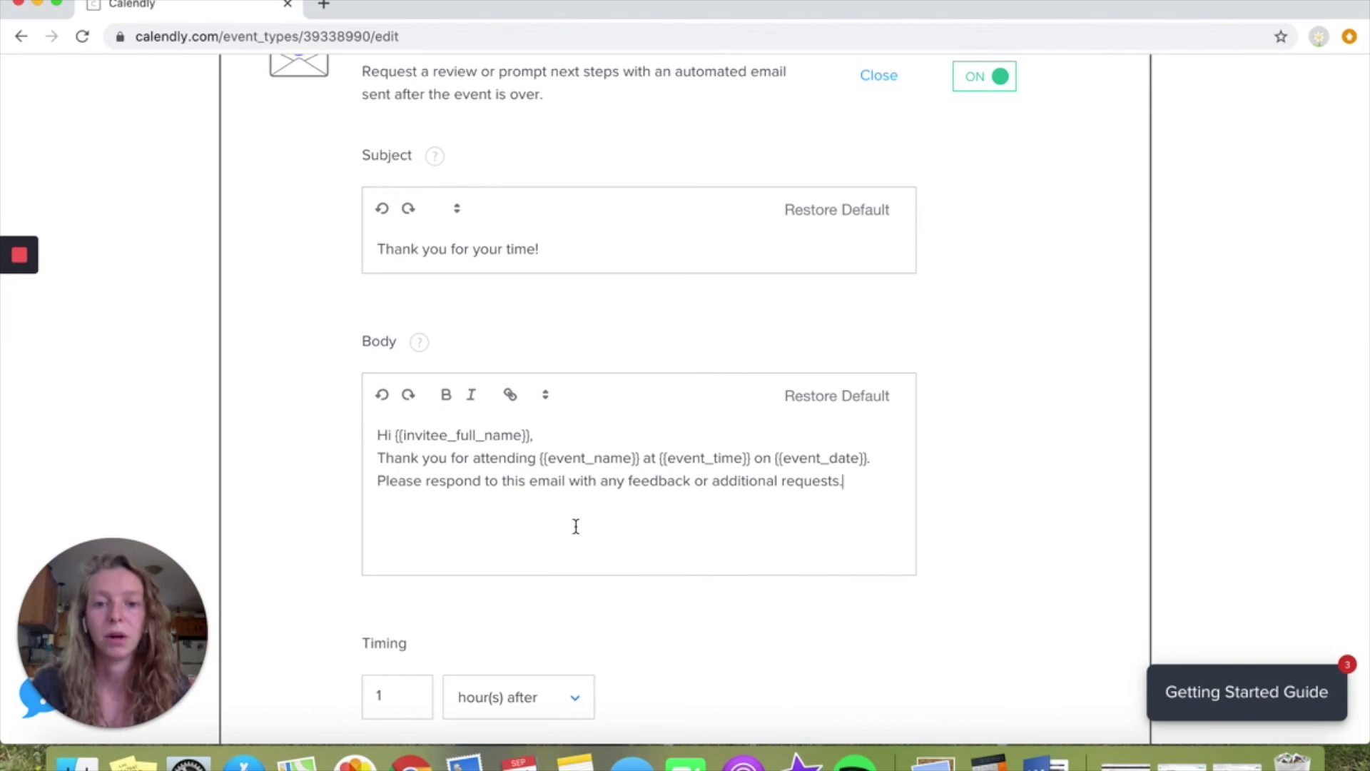
pyautogui.scroll(-5, 949, 459)
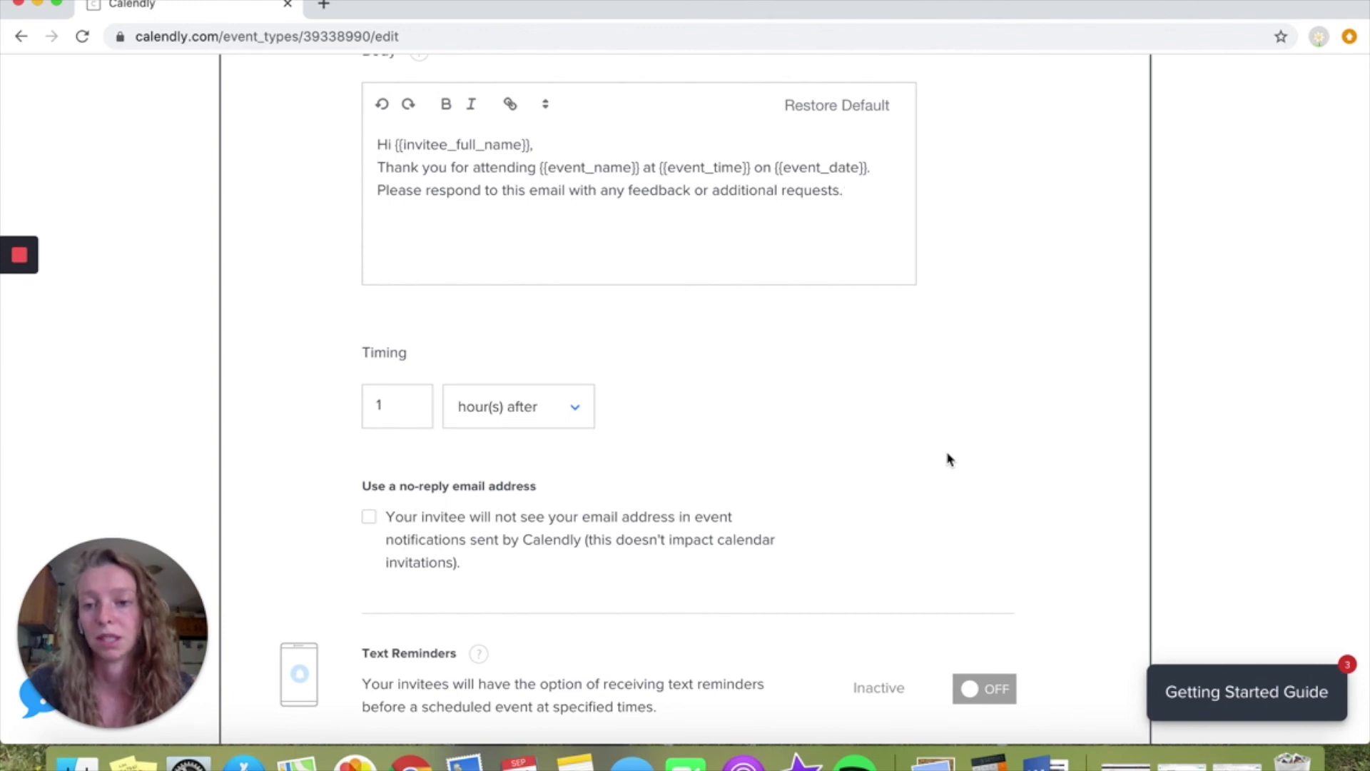
pyautogui.scroll(-8, 602, 480)
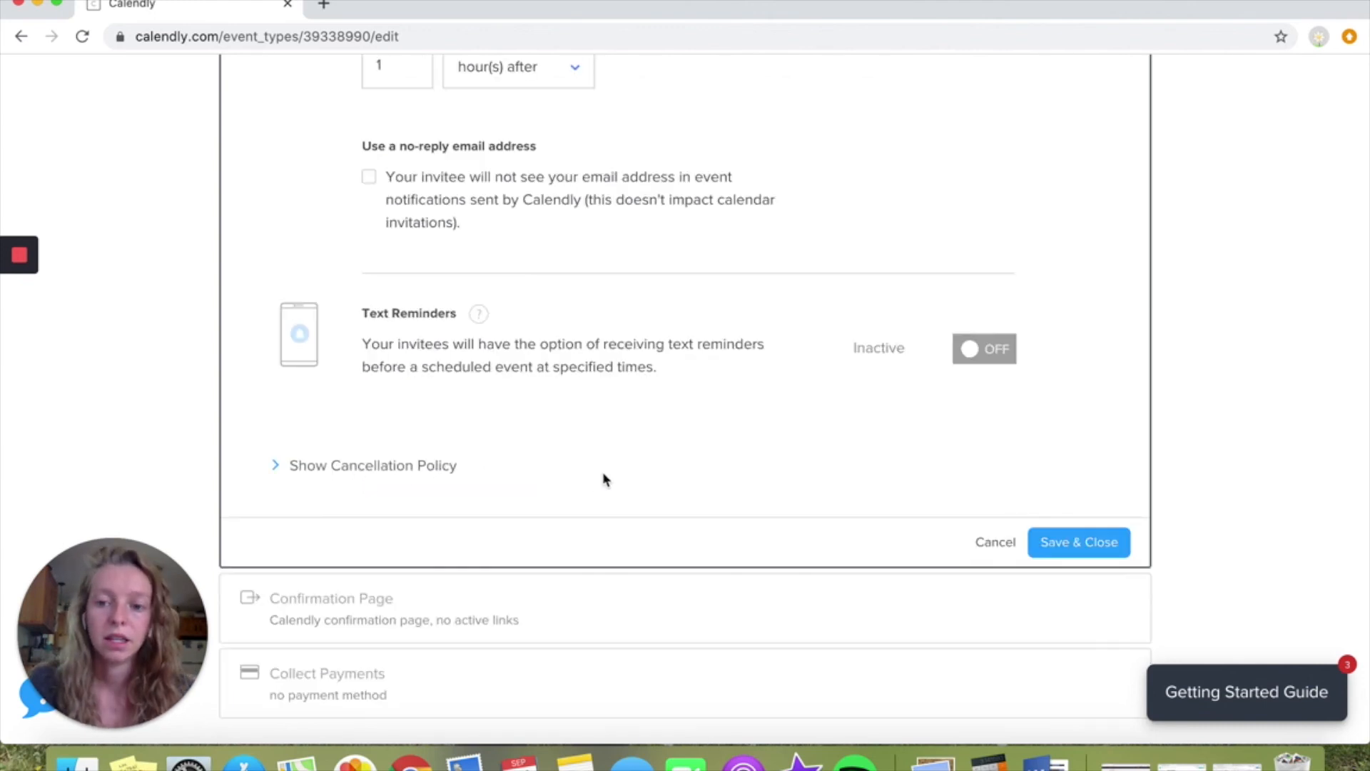
pyautogui.click(1089, 436)
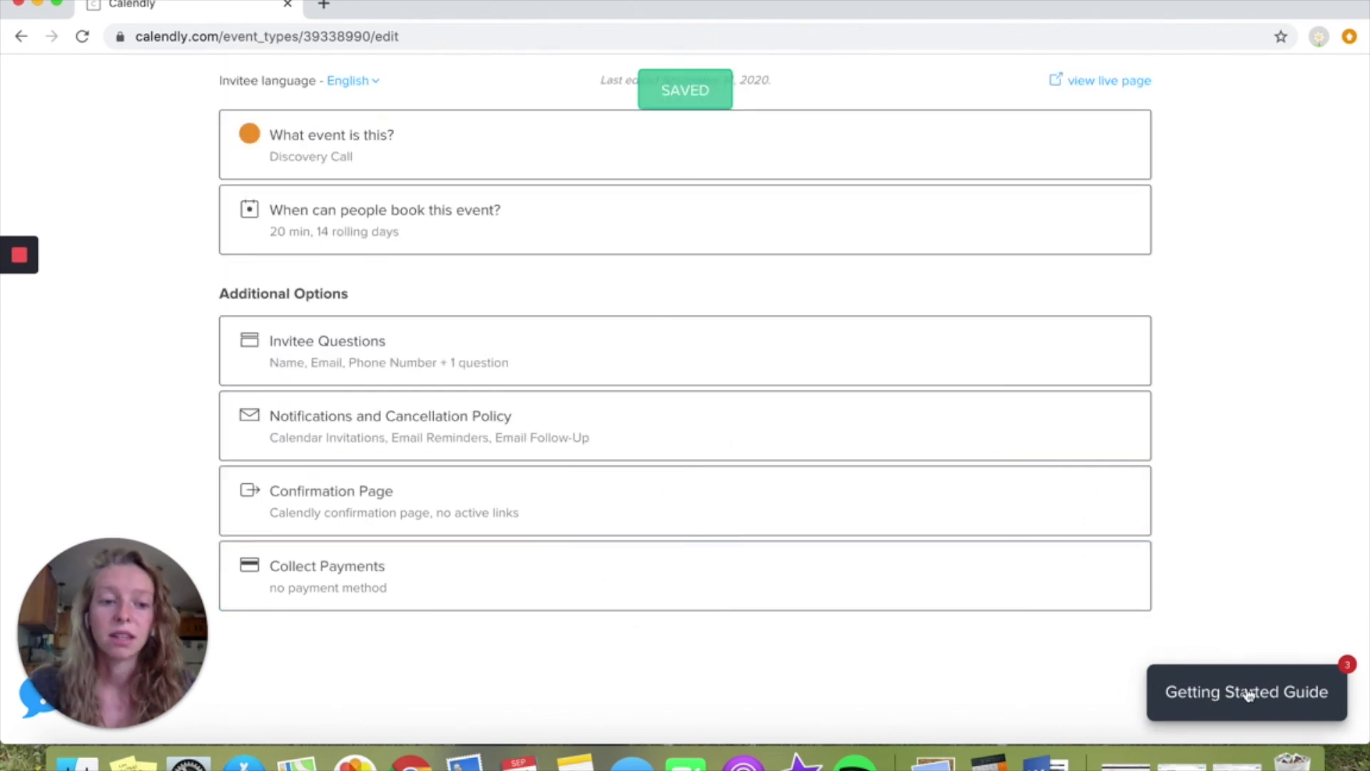
# Return to the event types list, copy the Discovery Call's booking link and open it in a new browser tab
pyautogui.scroll(3, 653, 446)
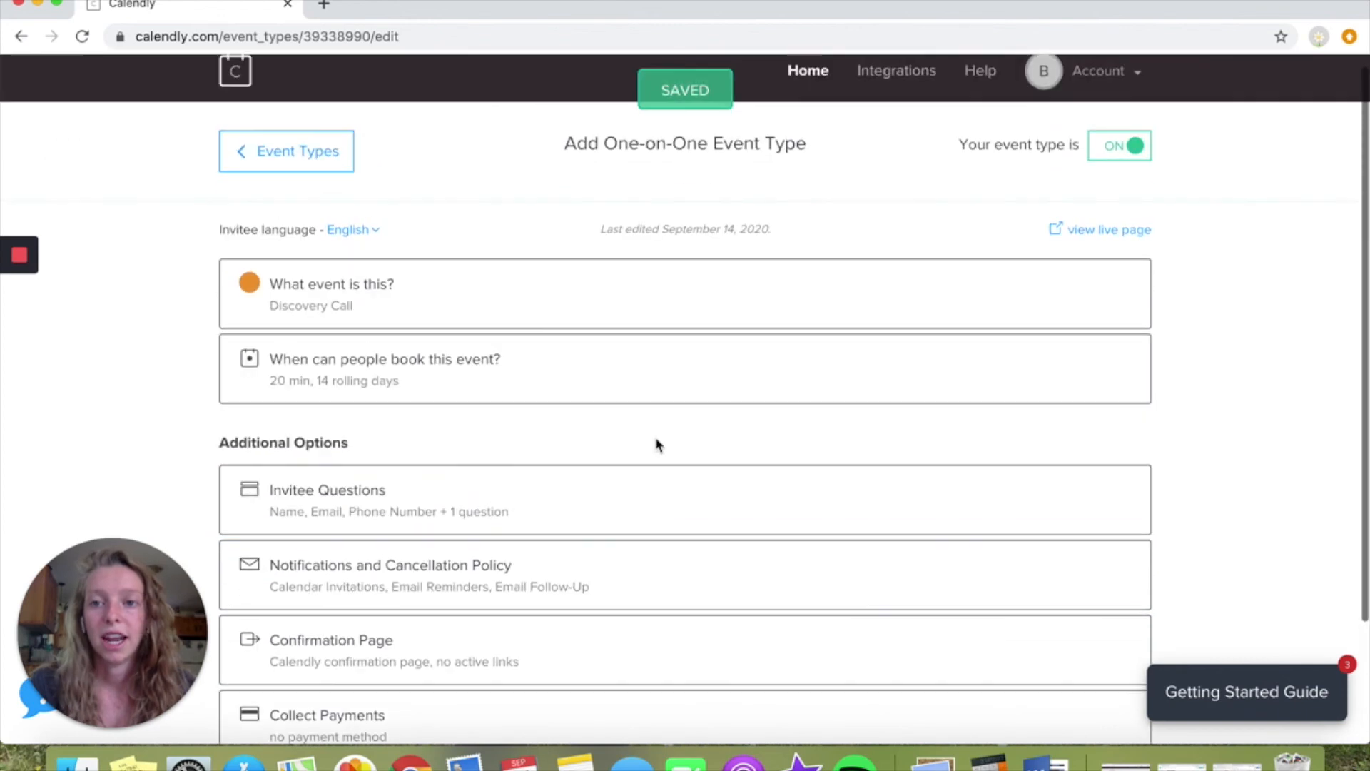
pyautogui.click(290, 163)
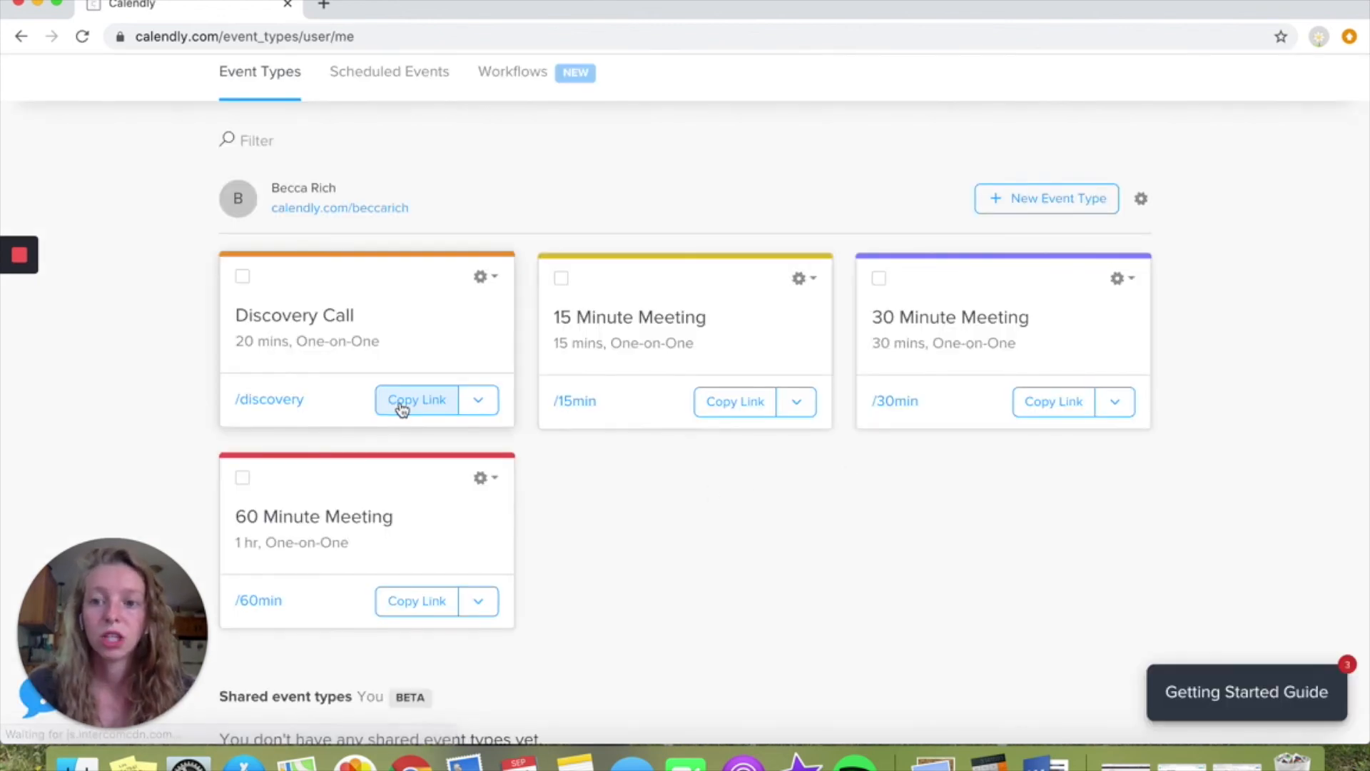
pyautogui.click(402, 405)
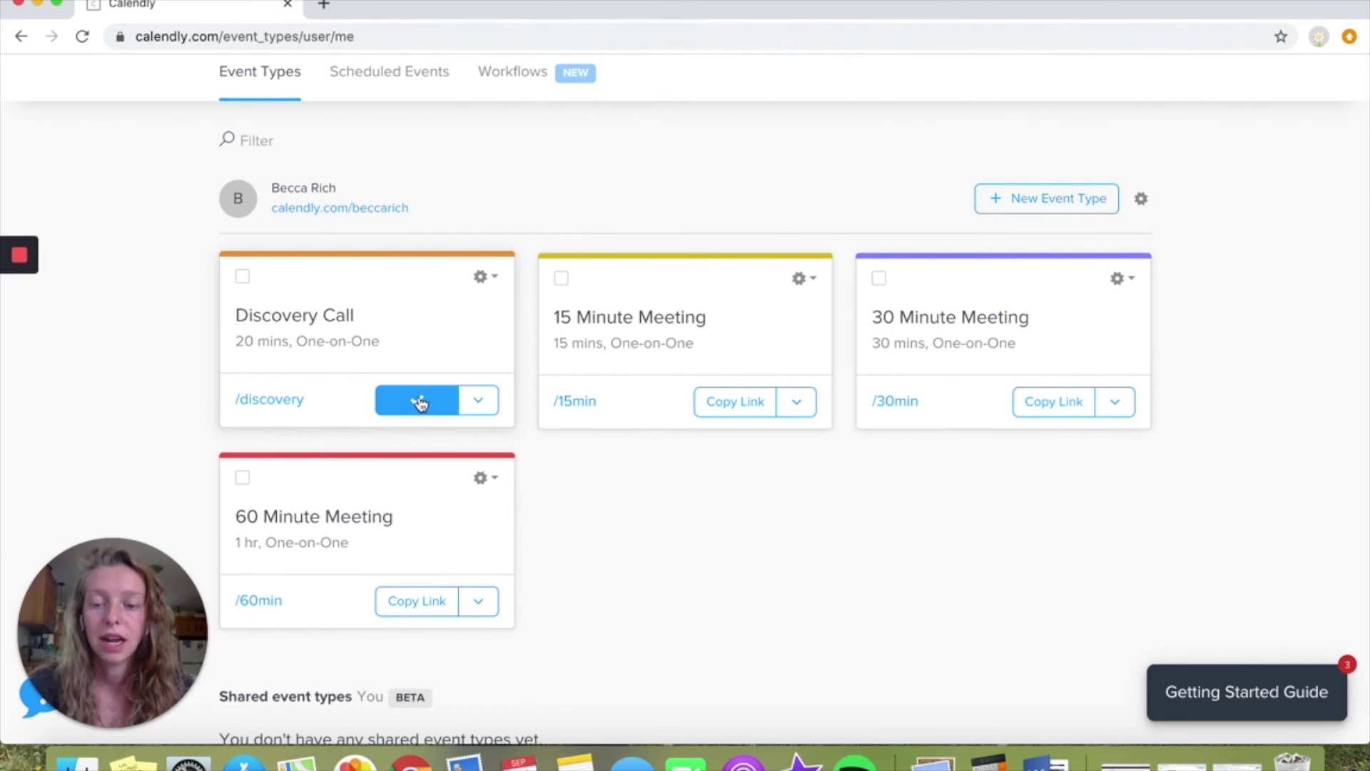
pyautogui.click(327, 7)
pyautogui.hotkey('ctrl', 'v')
pyautogui.press('Return')
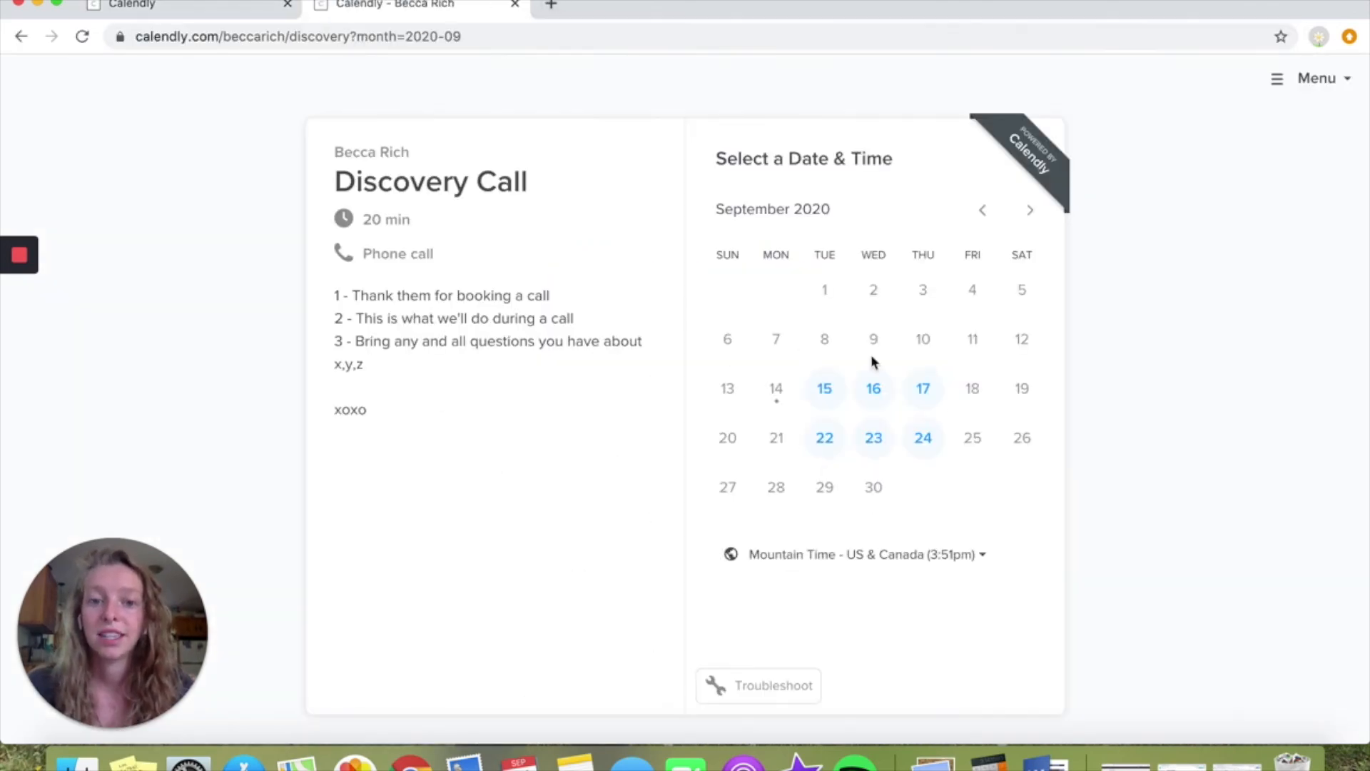
# Examine the description and call type on the booking page, and pick the 2:00pm slot on Tuesday, September 15
pyautogui.moveTo(332, 295); pyautogui.dragTo(388, 416)
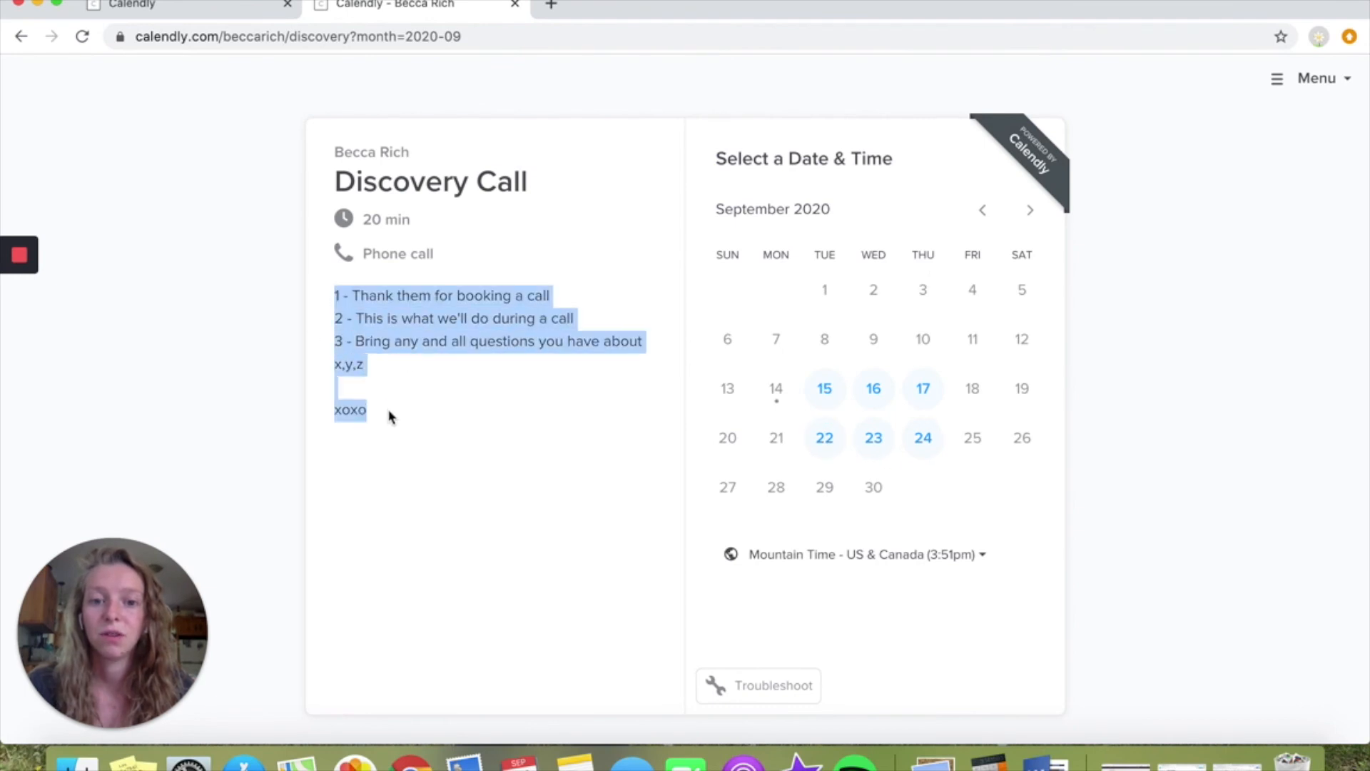
pyautogui.click(454, 414)
pyautogui.moveTo(439, 255); pyautogui.dragTo(350, 255)
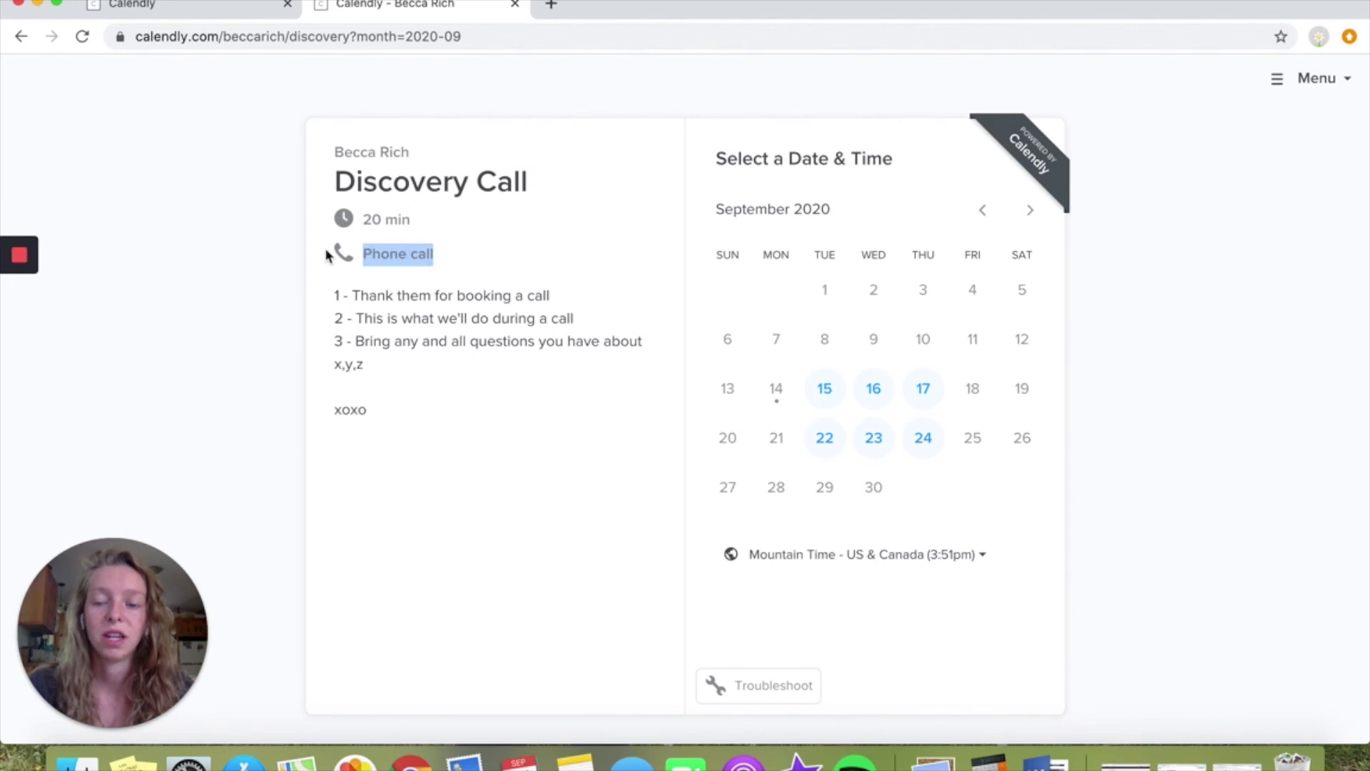
pyautogui.click(511, 437)
pyautogui.click(824, 391)
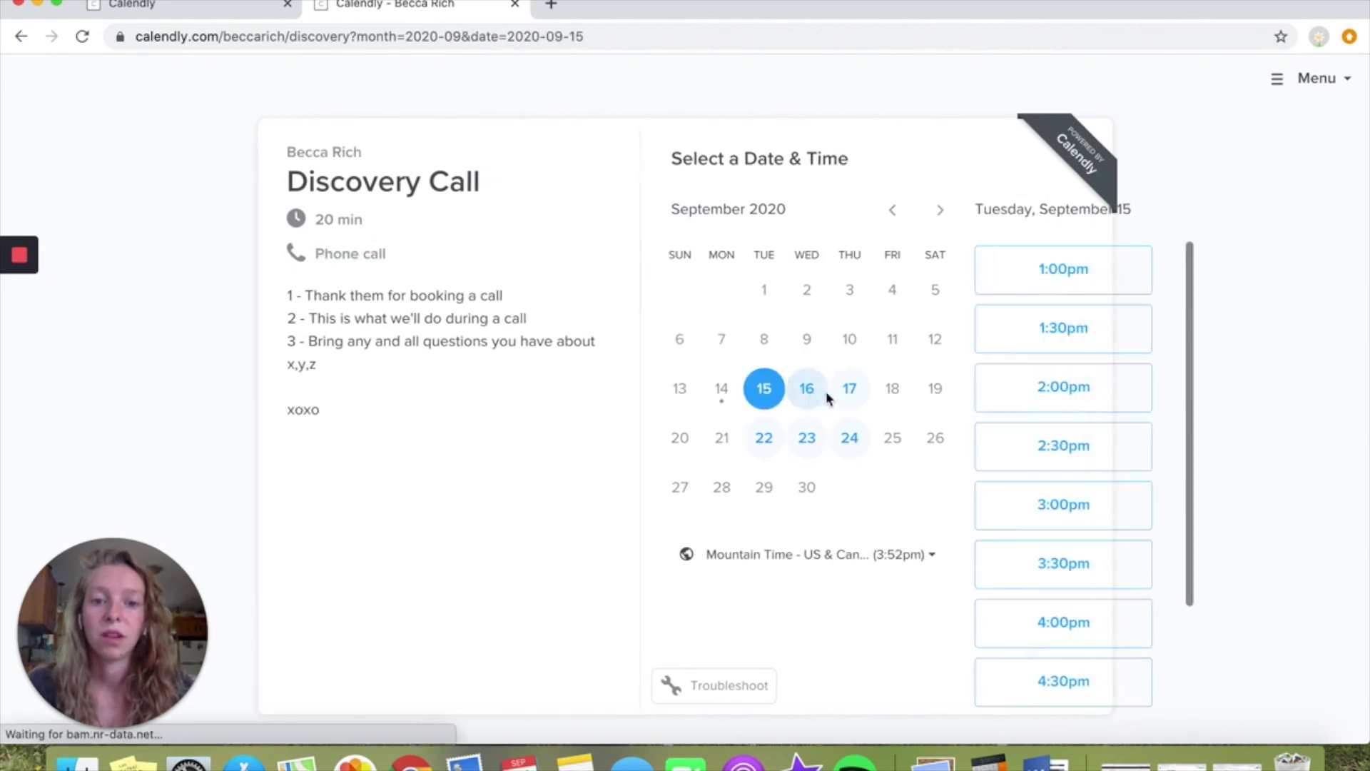
pyautogui.click(1031, 384)
pyautogui.click(1074, 391)
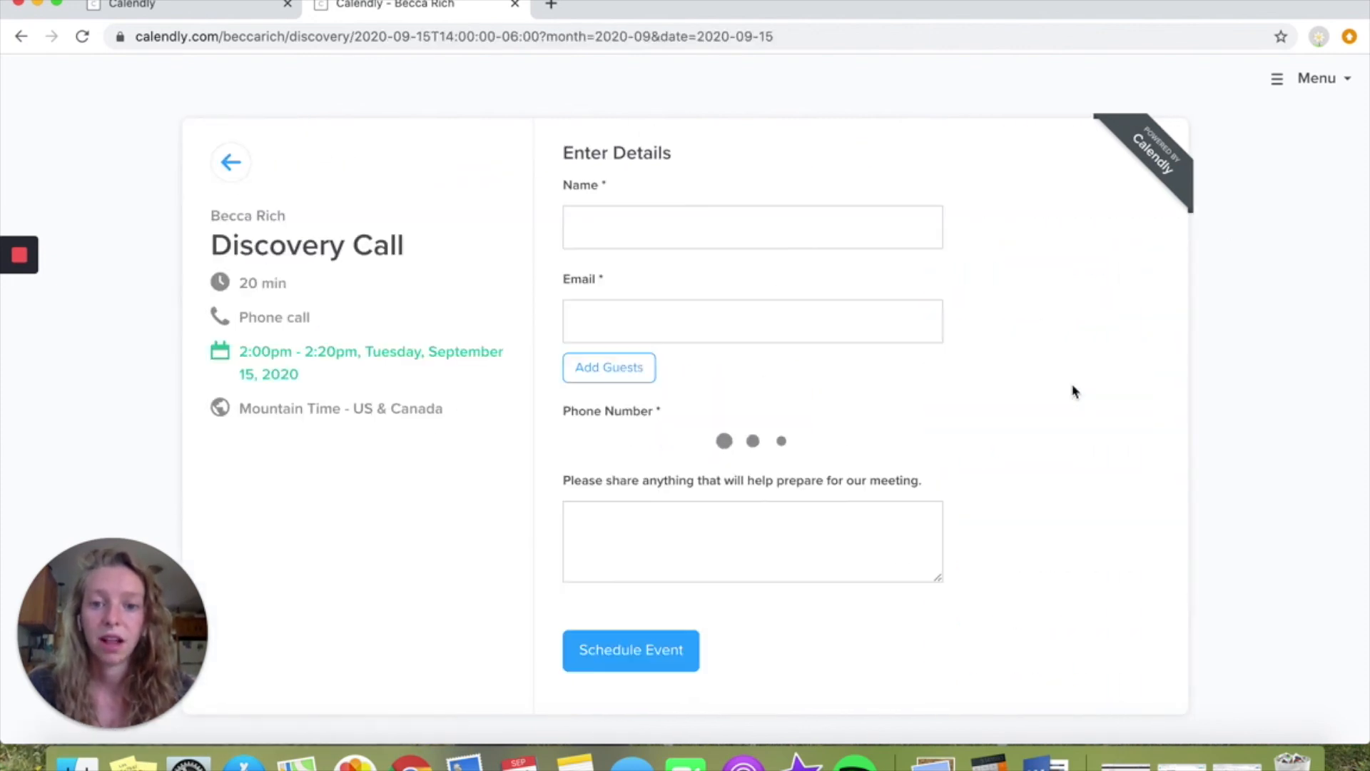
# Examine the invitee details form, go back without scheduling, and close the booking page to return to the event types list
pyautogui.click(657, 220)
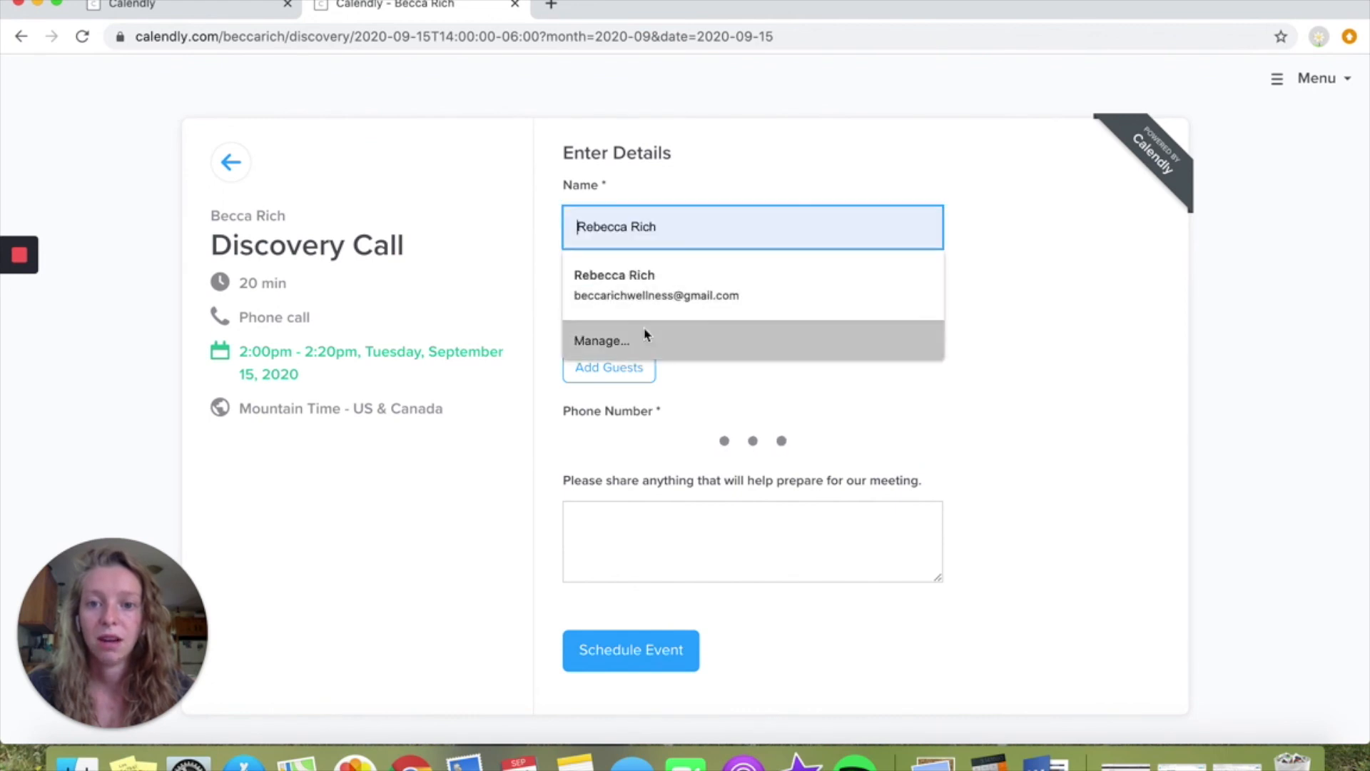
pyautogui.click(809, 398)
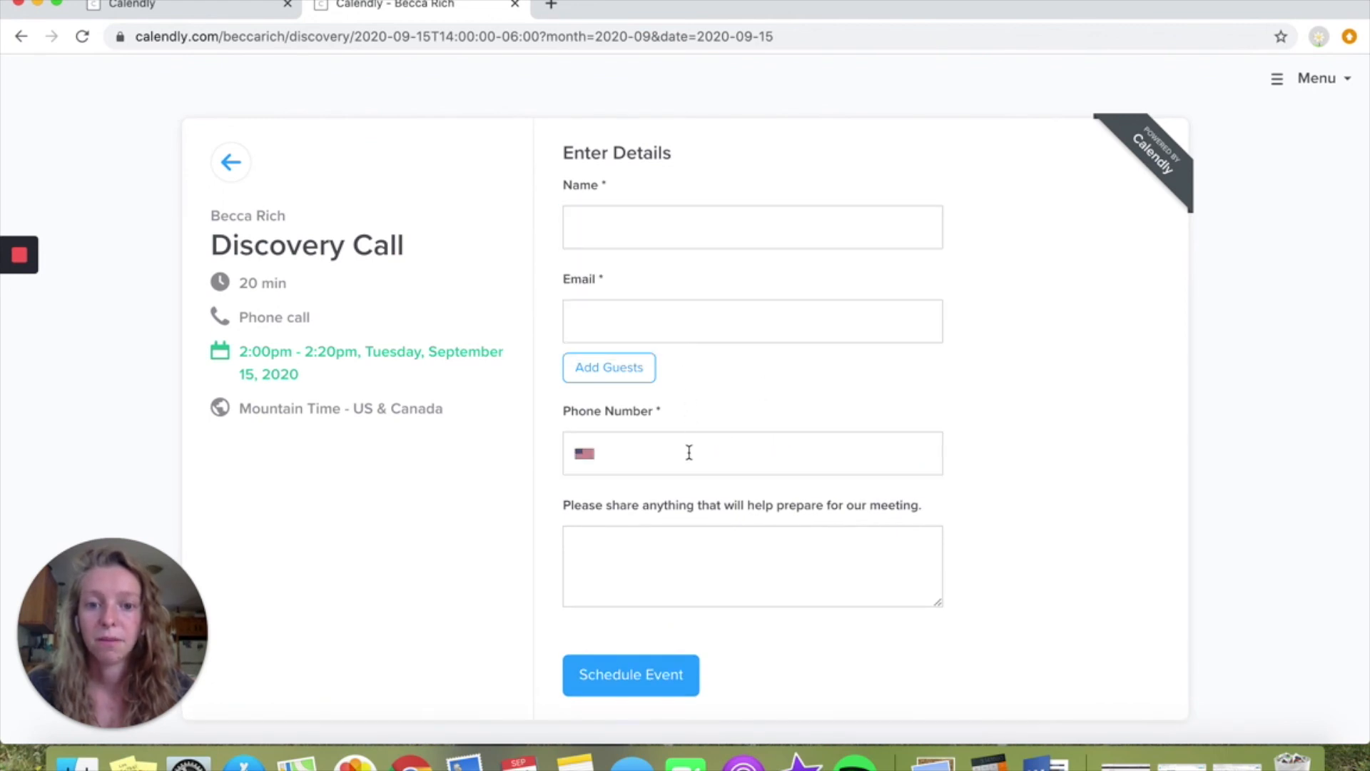
pyautogui.moveTo(597, 506); pyautogui.dragTo(885, 508)
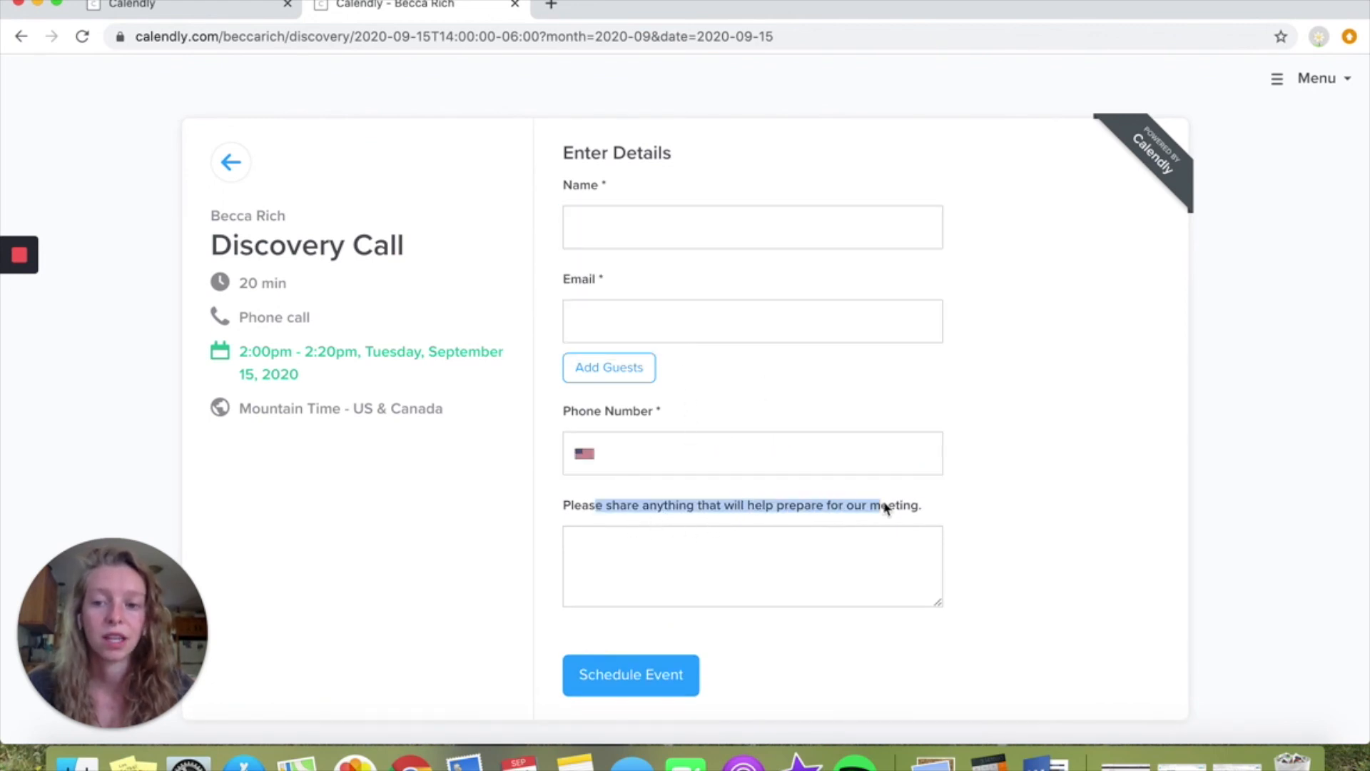
pyautogui.click(885, 508)
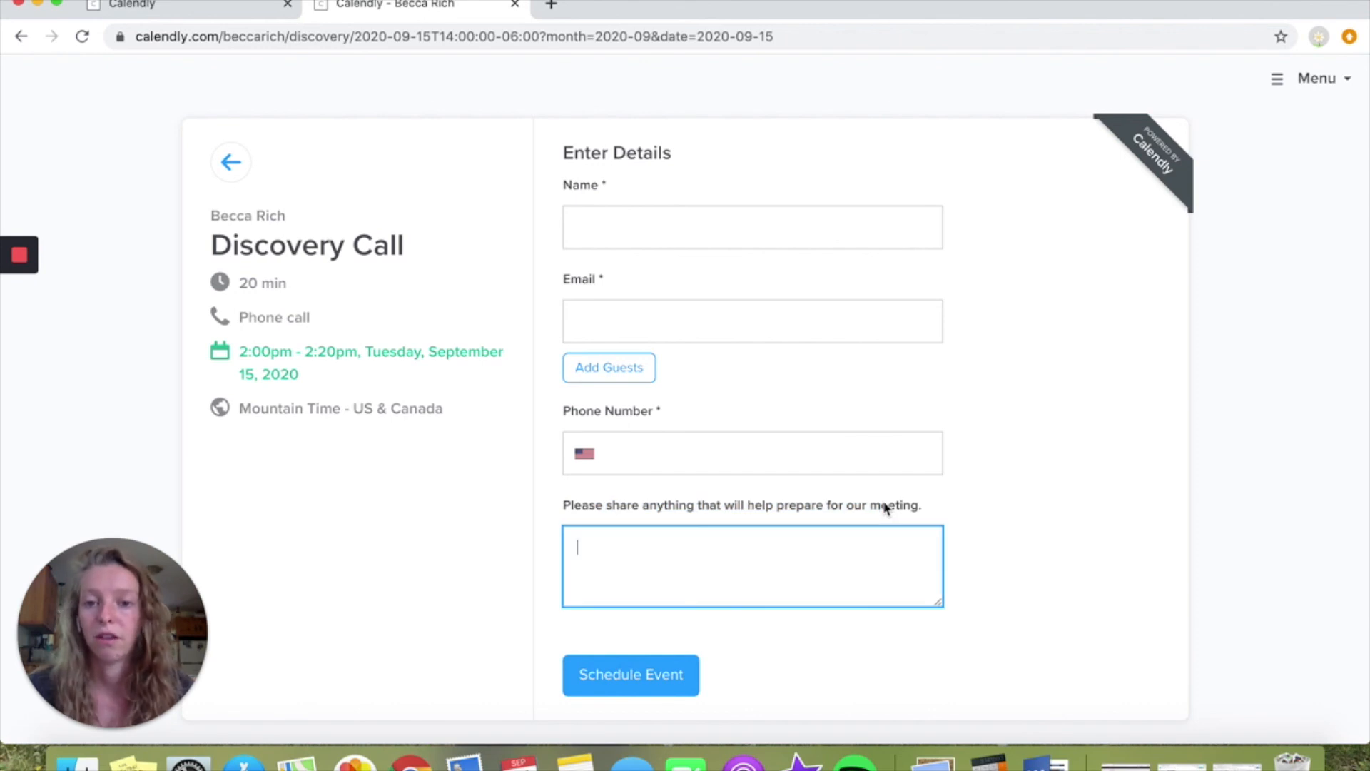
pyautogui.click(230, 162)
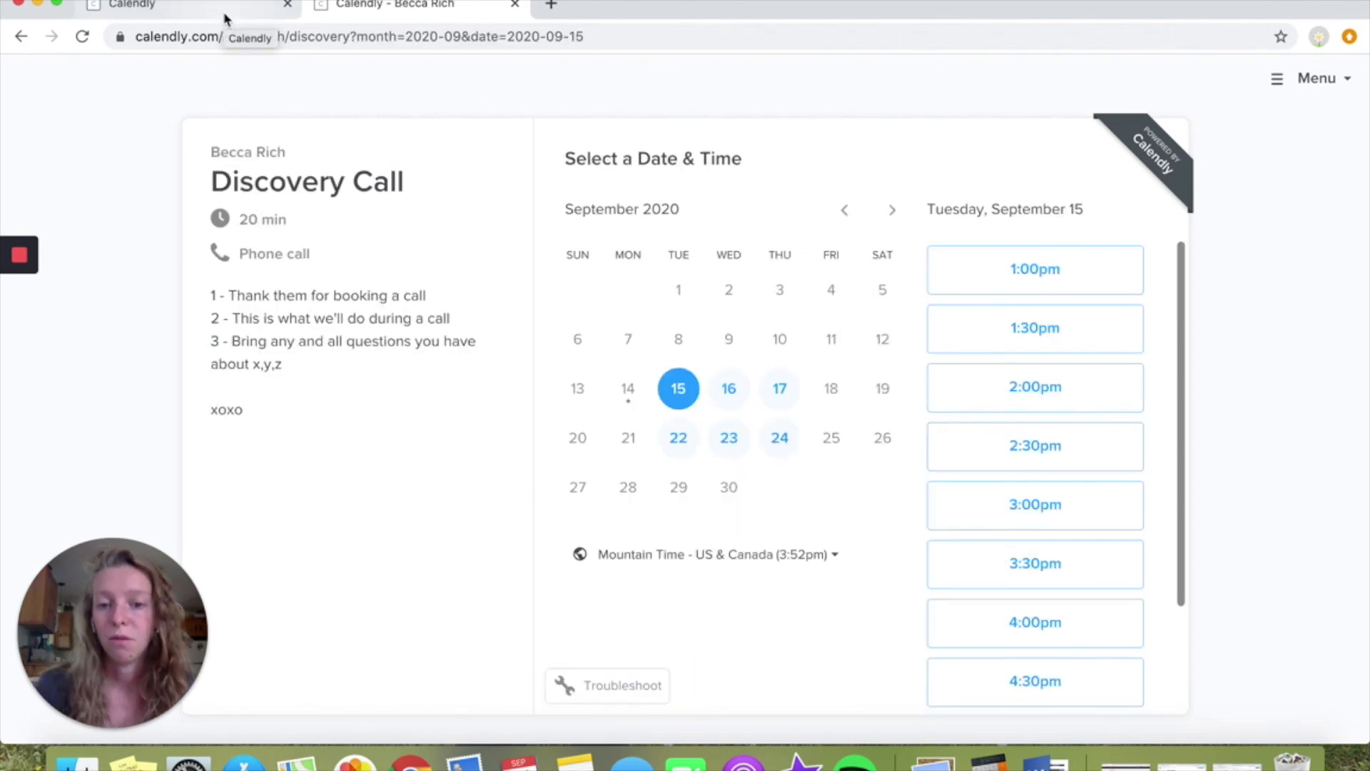
pyautogui.click(515, 4)
pyautogui.scroll(2, 644, 239)
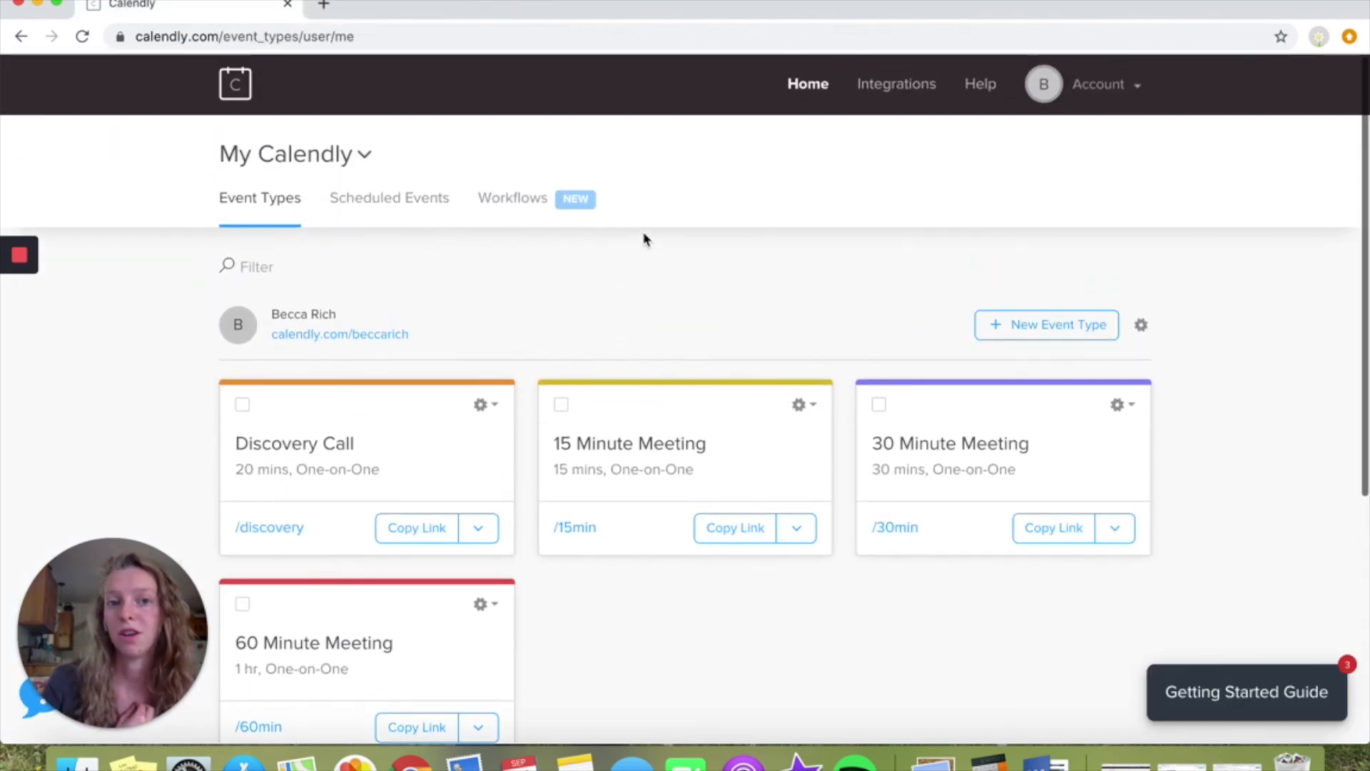